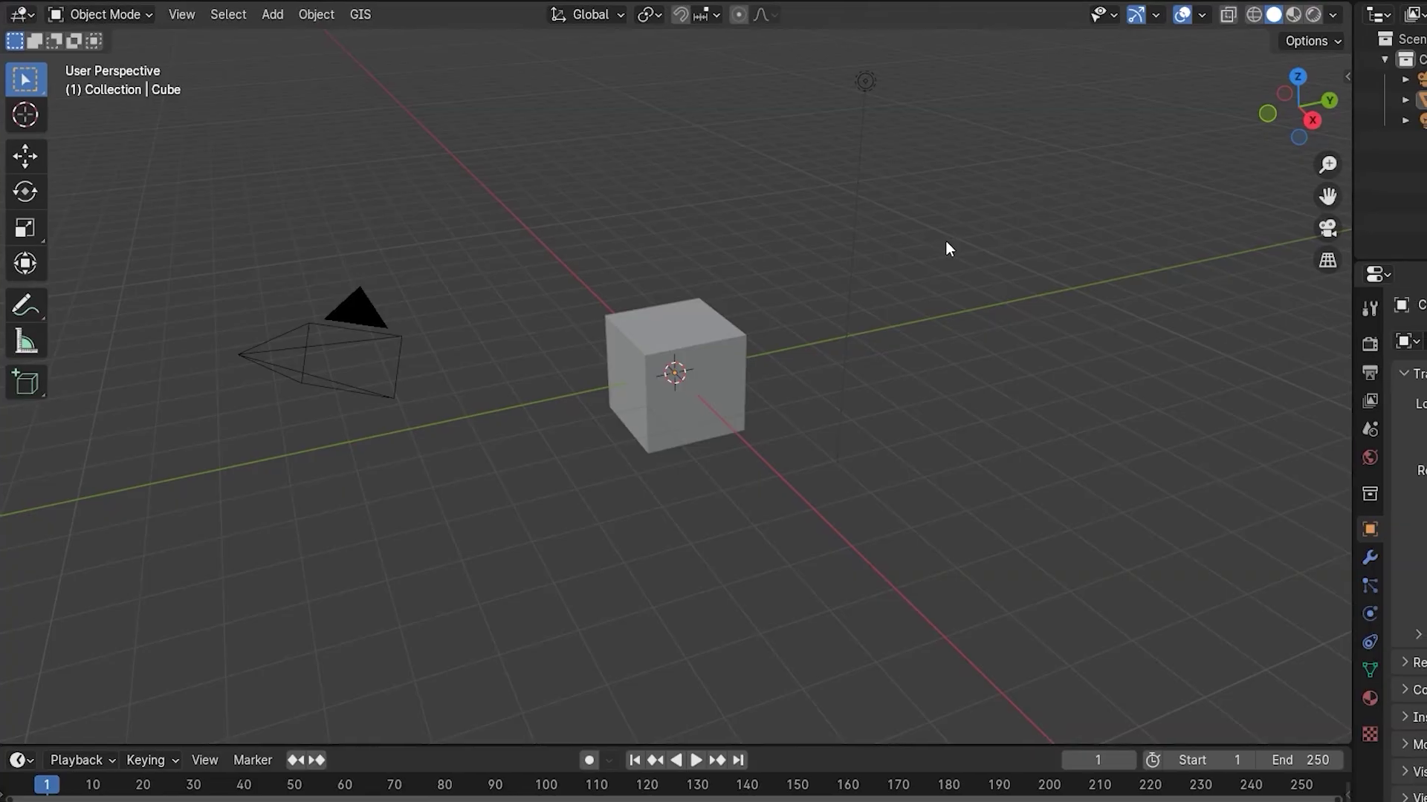
Step: Delete the light from the default scene
{"action": "left_click", "coordinate": [722, 336]}
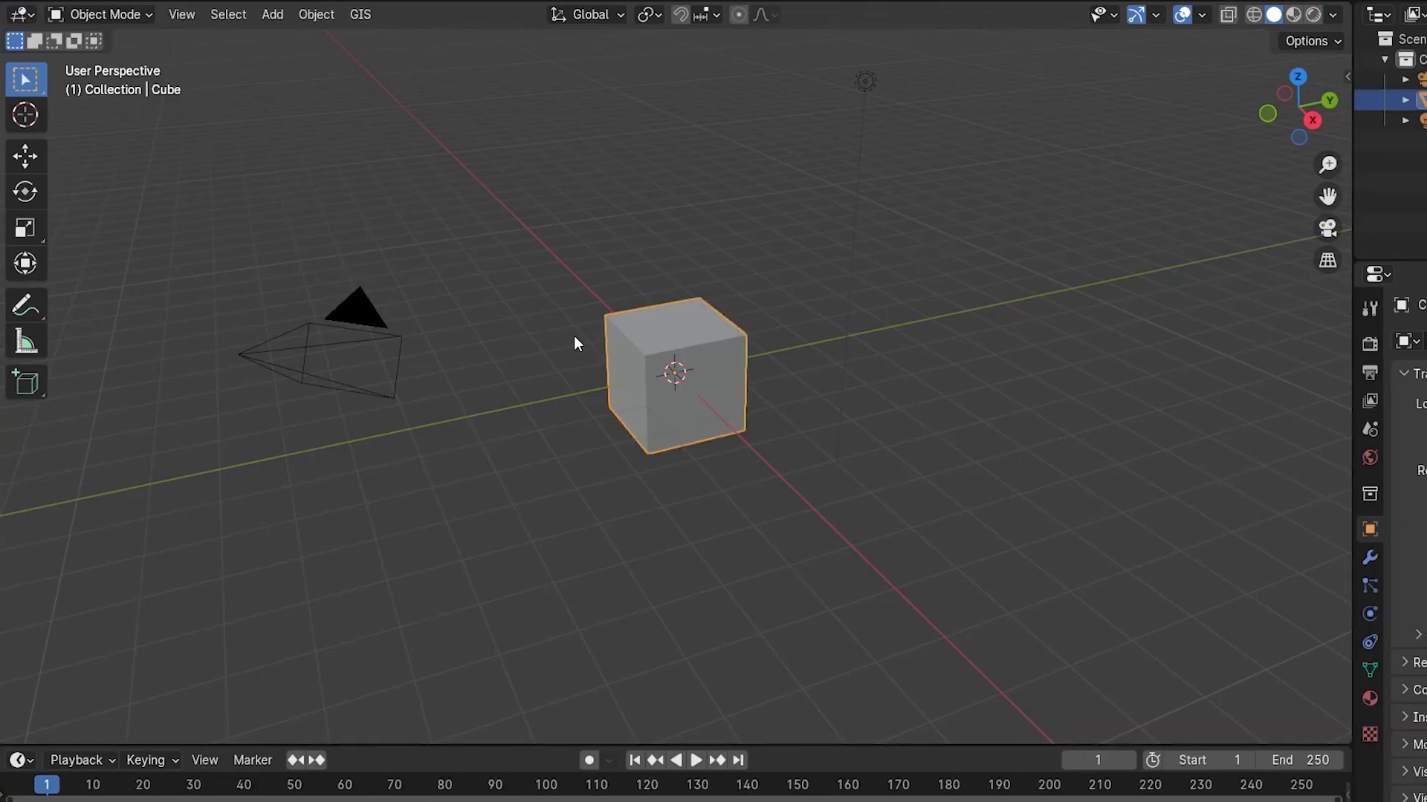
{"action": "left_click", "coordinate": [369, 324]}
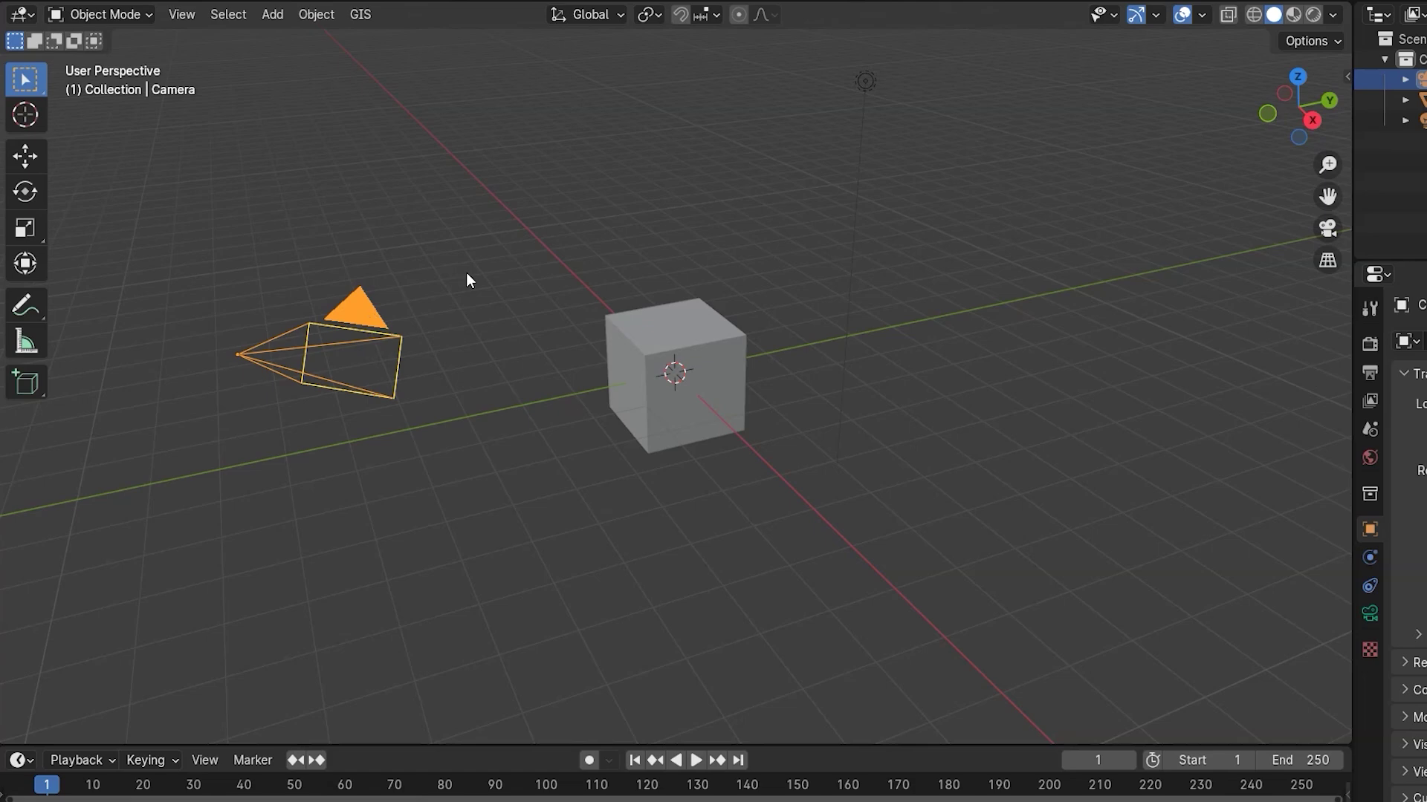
{"action": "left_click", "coordinate": [863, 83]}
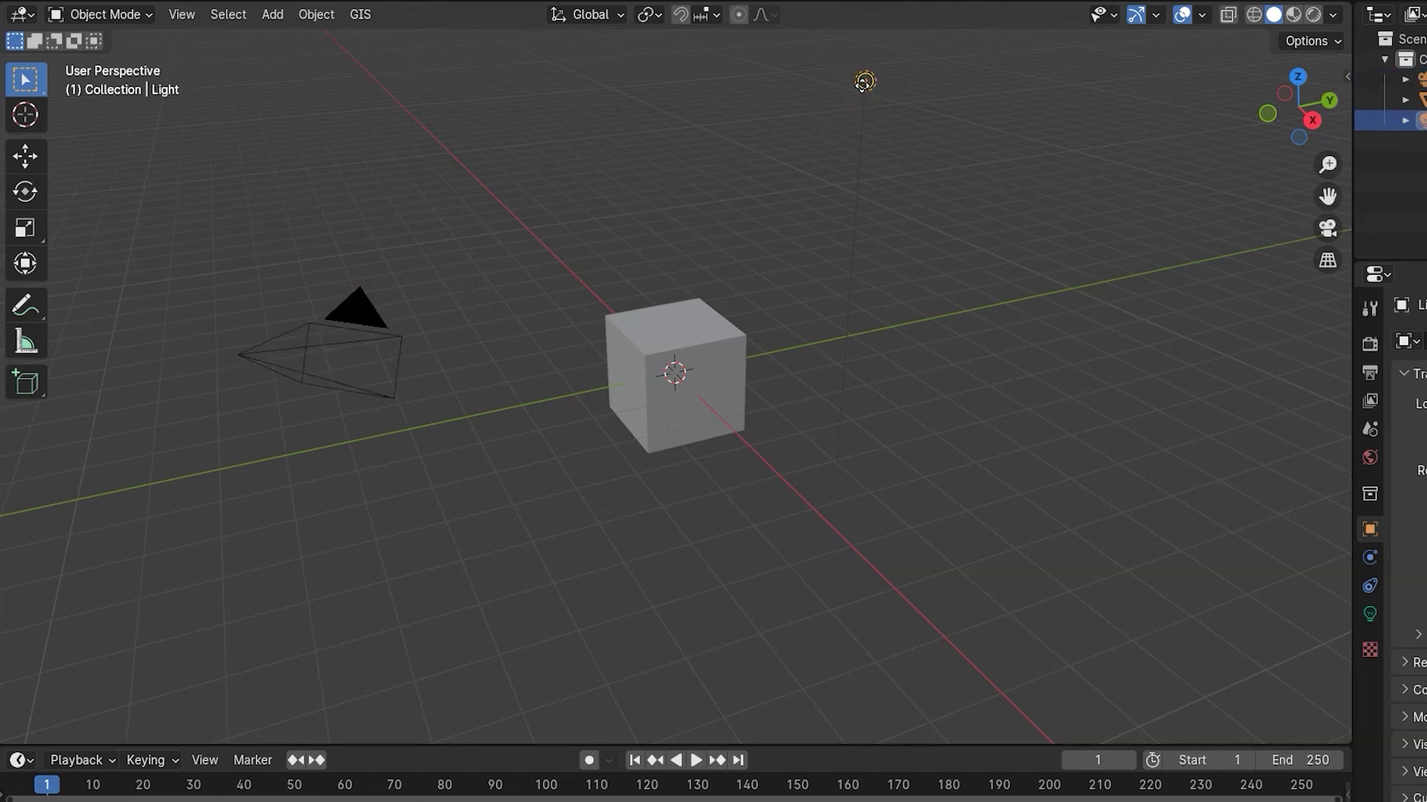
{"action": "key", "text": "Delete"}
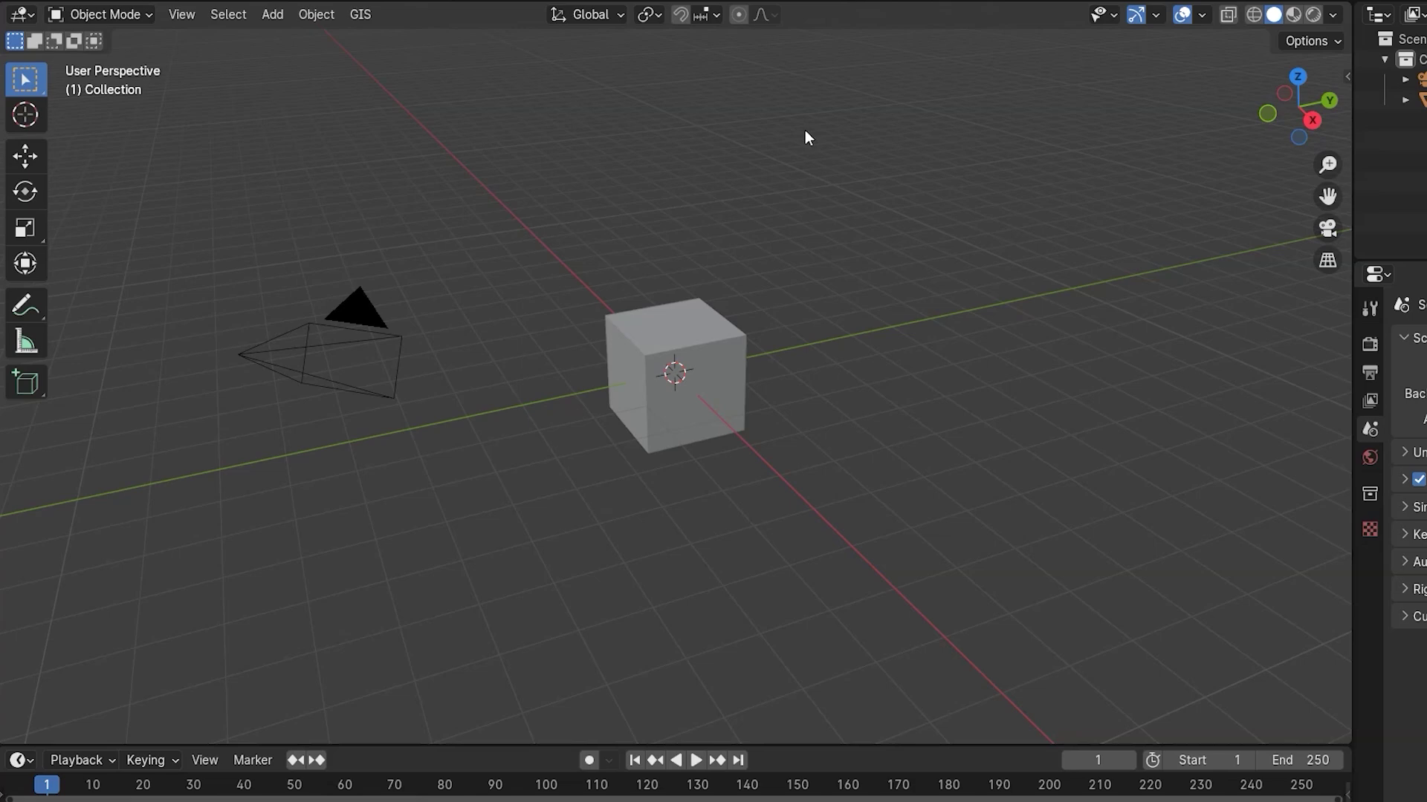
Step: Look through the camera and shorten its focal length for a wider framing of the cube
{"action": "key", "text": "KP_0"}
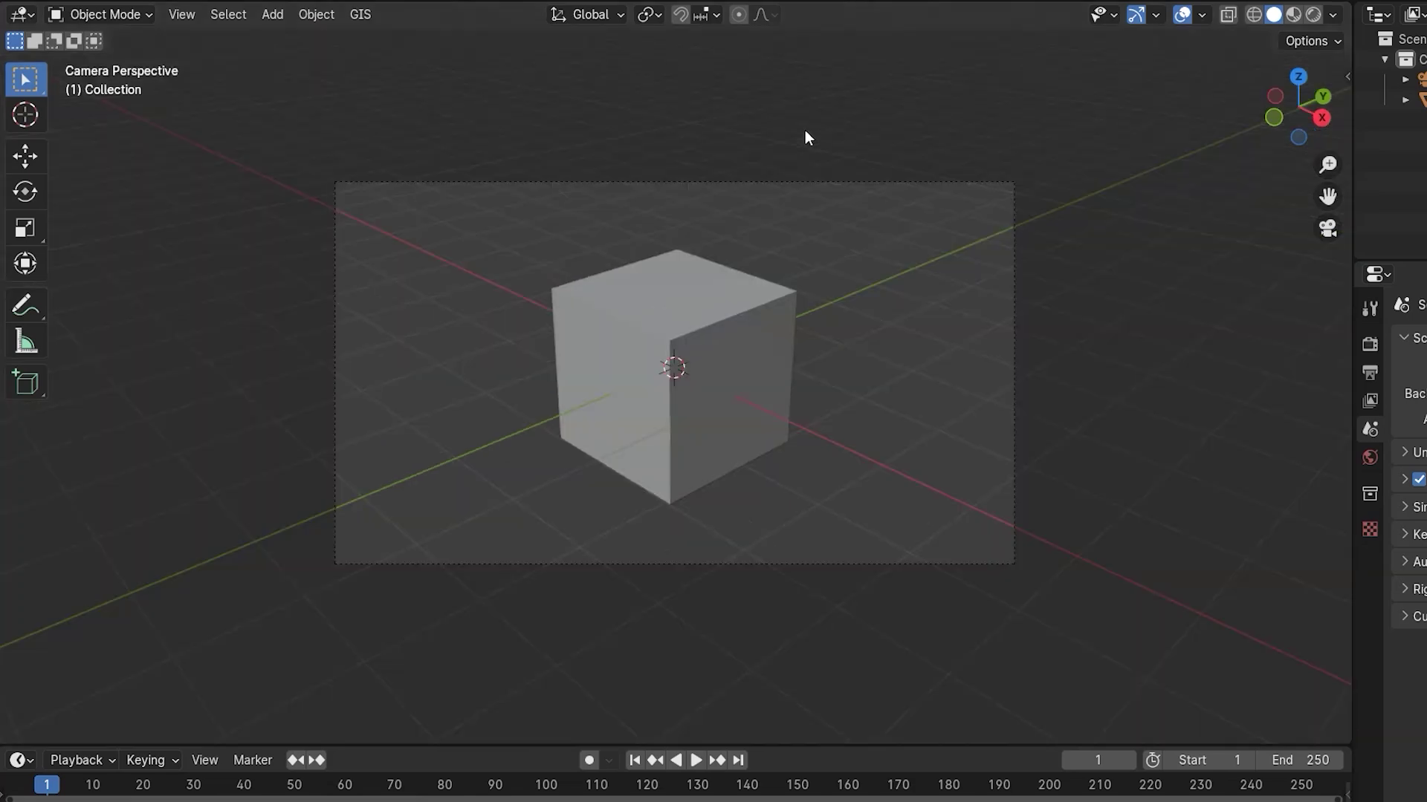
{"action": "left_click", "coordinate": [889, 182]}
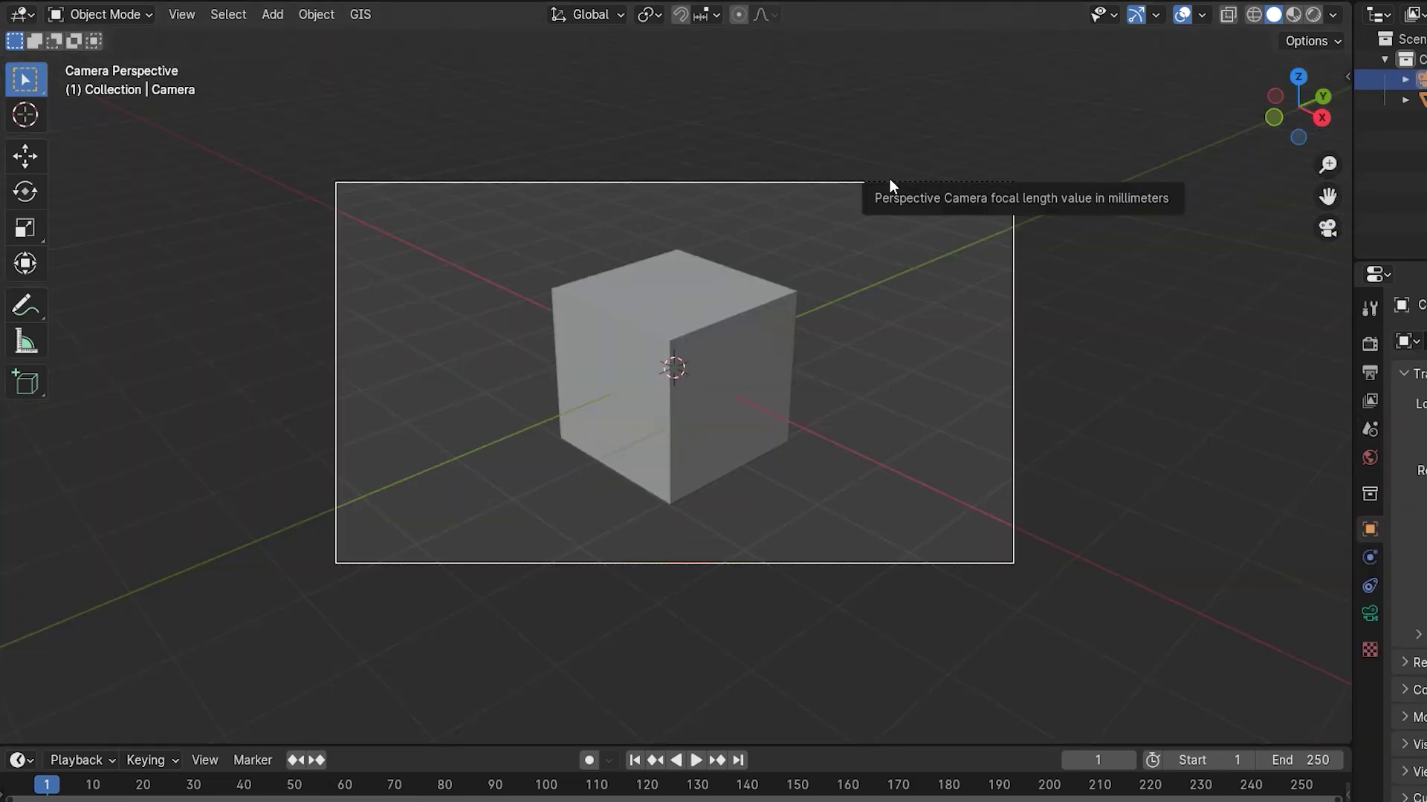
{"action": "right_click", "coordinate": [916, 305]}
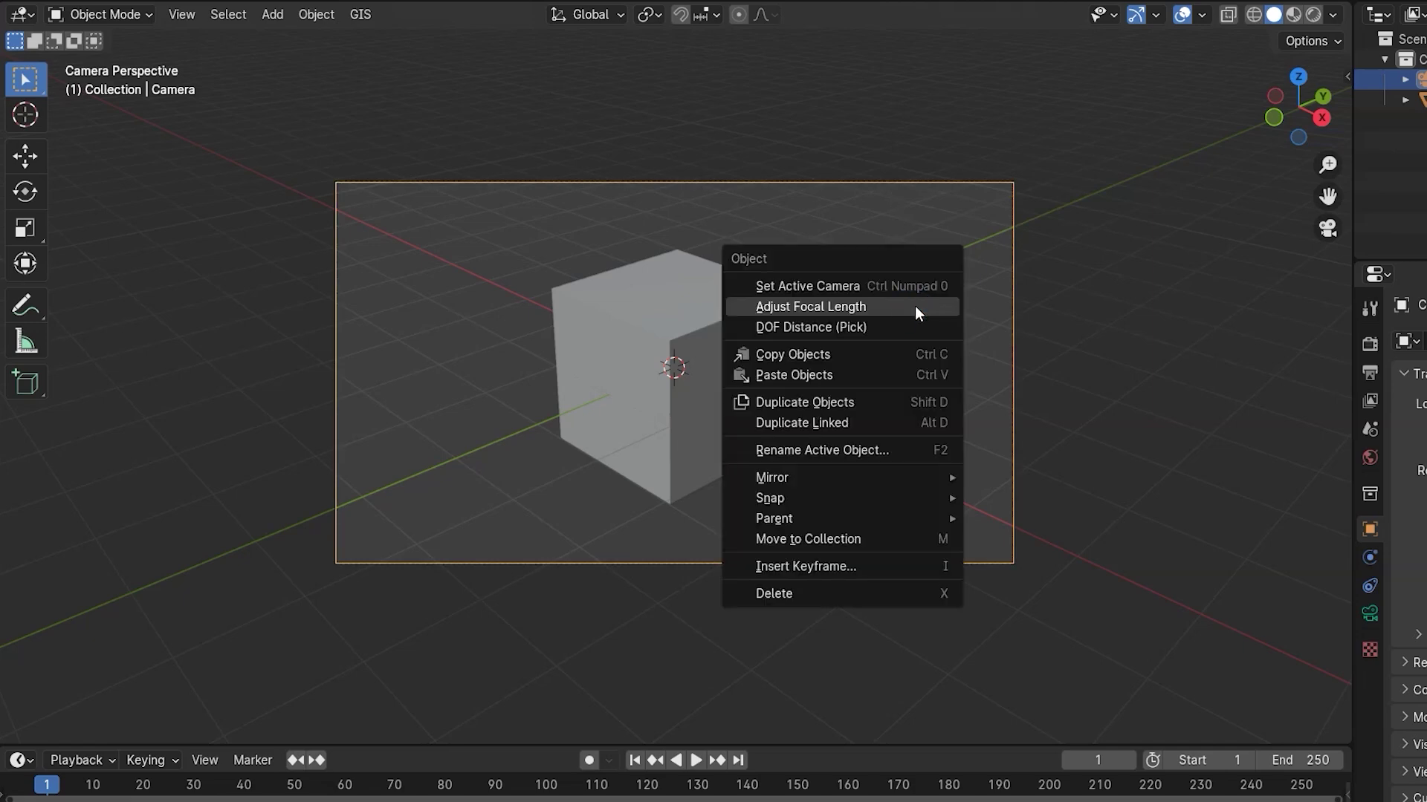
{"action": "left_click", "coordinate": [915, 305]}
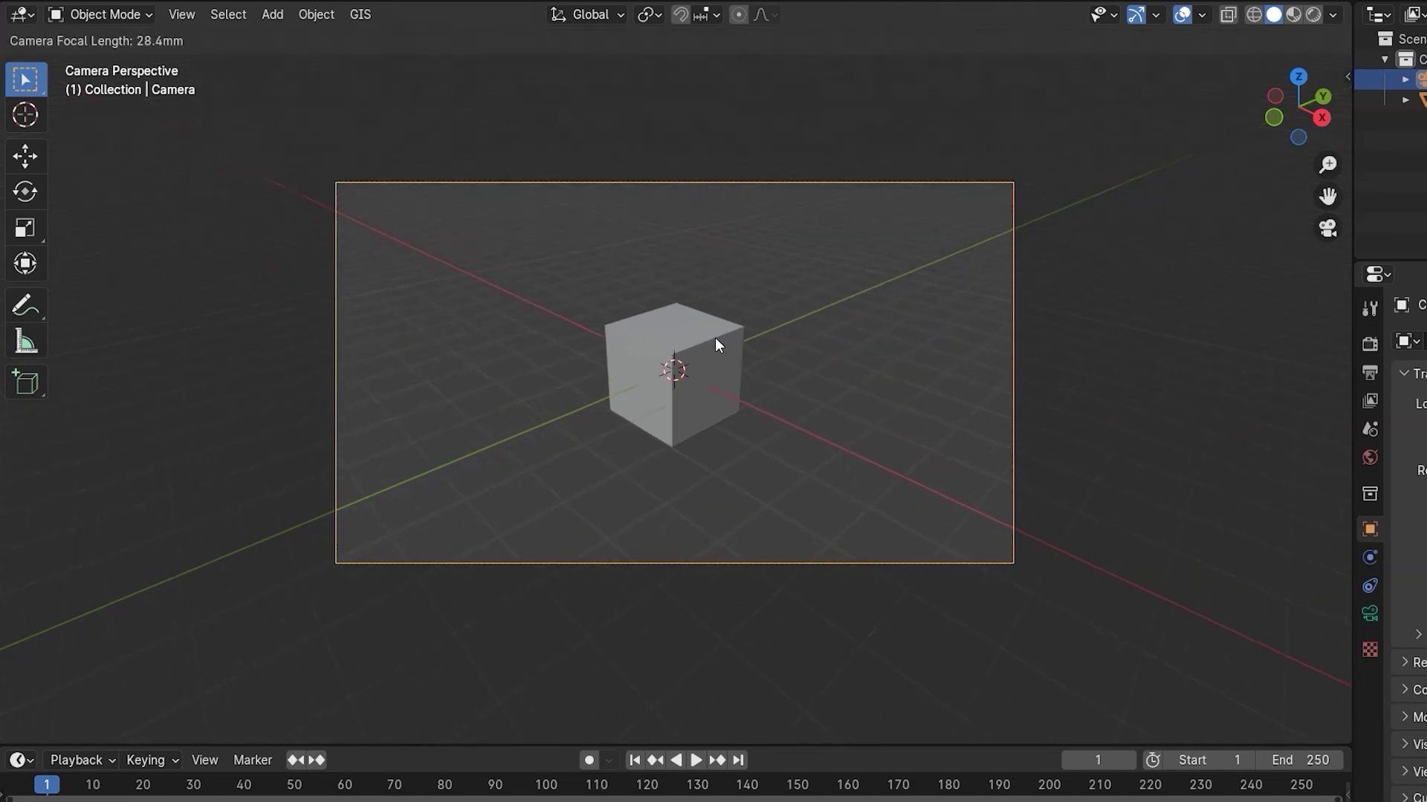
{"action": "left_click", "coordinate": [659, 335]}
{"action": "scroll", "coordinate": [730, 432], "scroll_direction": "up", "scroll_amount": 3}
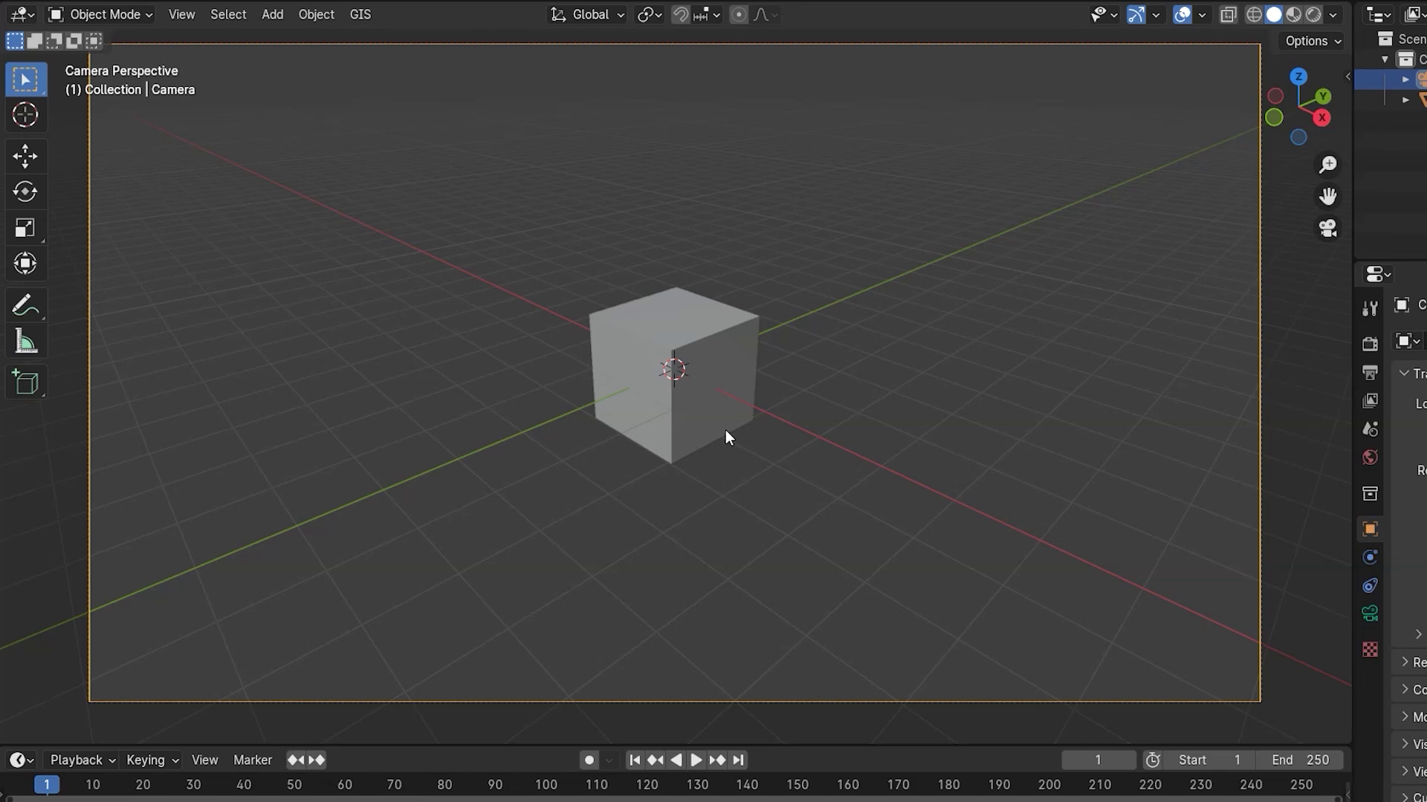
Step: Try moving the camera around the cube with Walk Navigation, then cancel the move and deselect the camera
{"action": "left_click", "coordinate": [183, 17]}
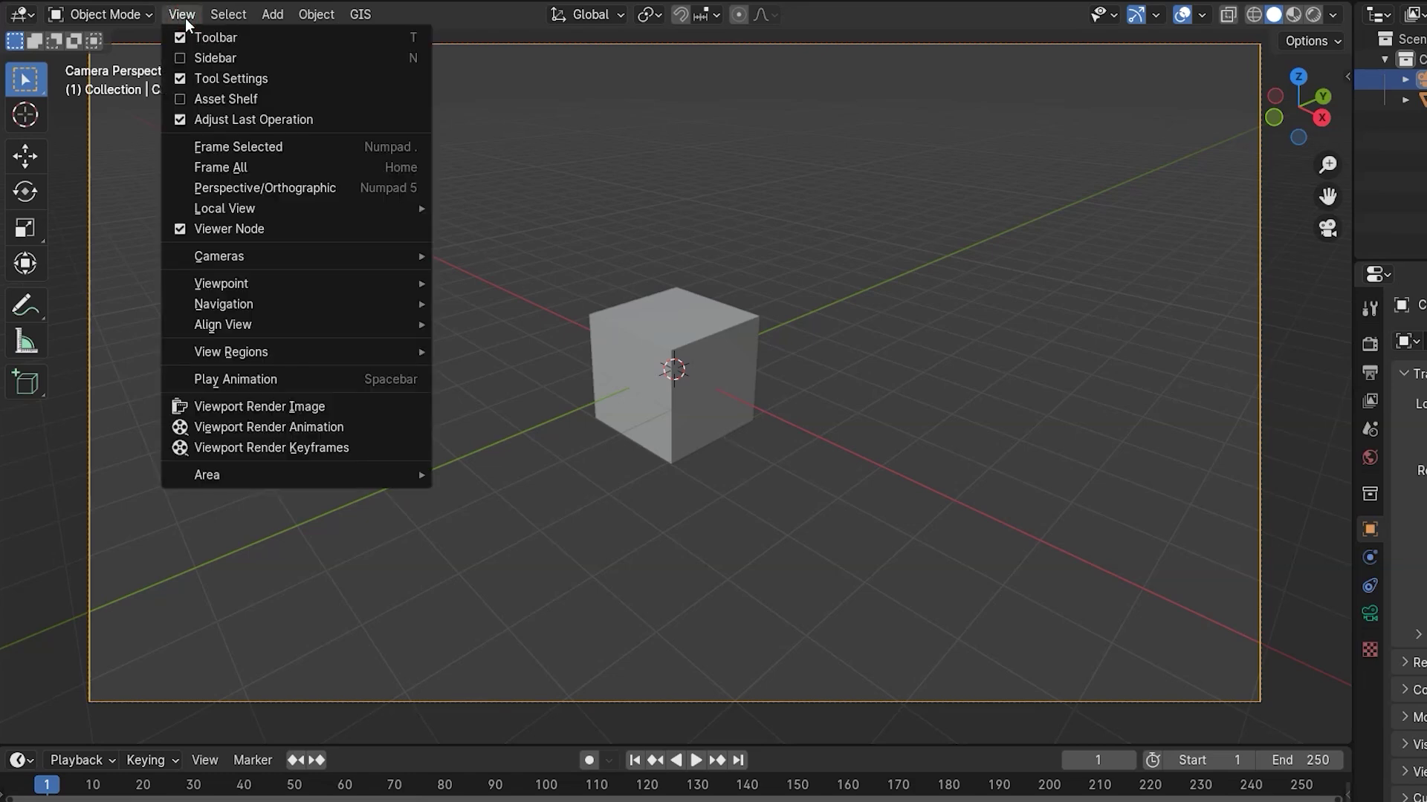
{"action": "mouse_move", "coordinate": [287, 304]}
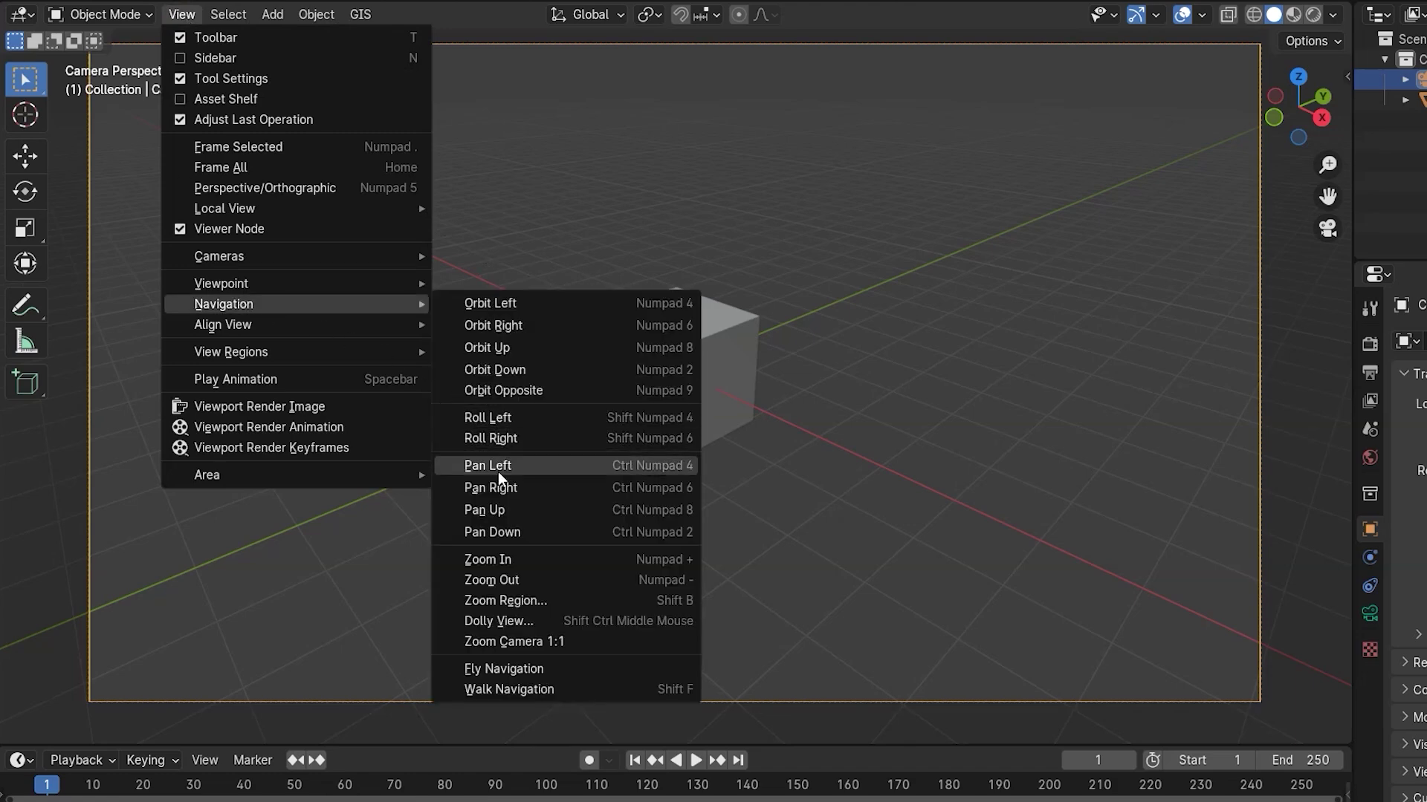
{"action": "left_click", "coordinate": [496, 689]}
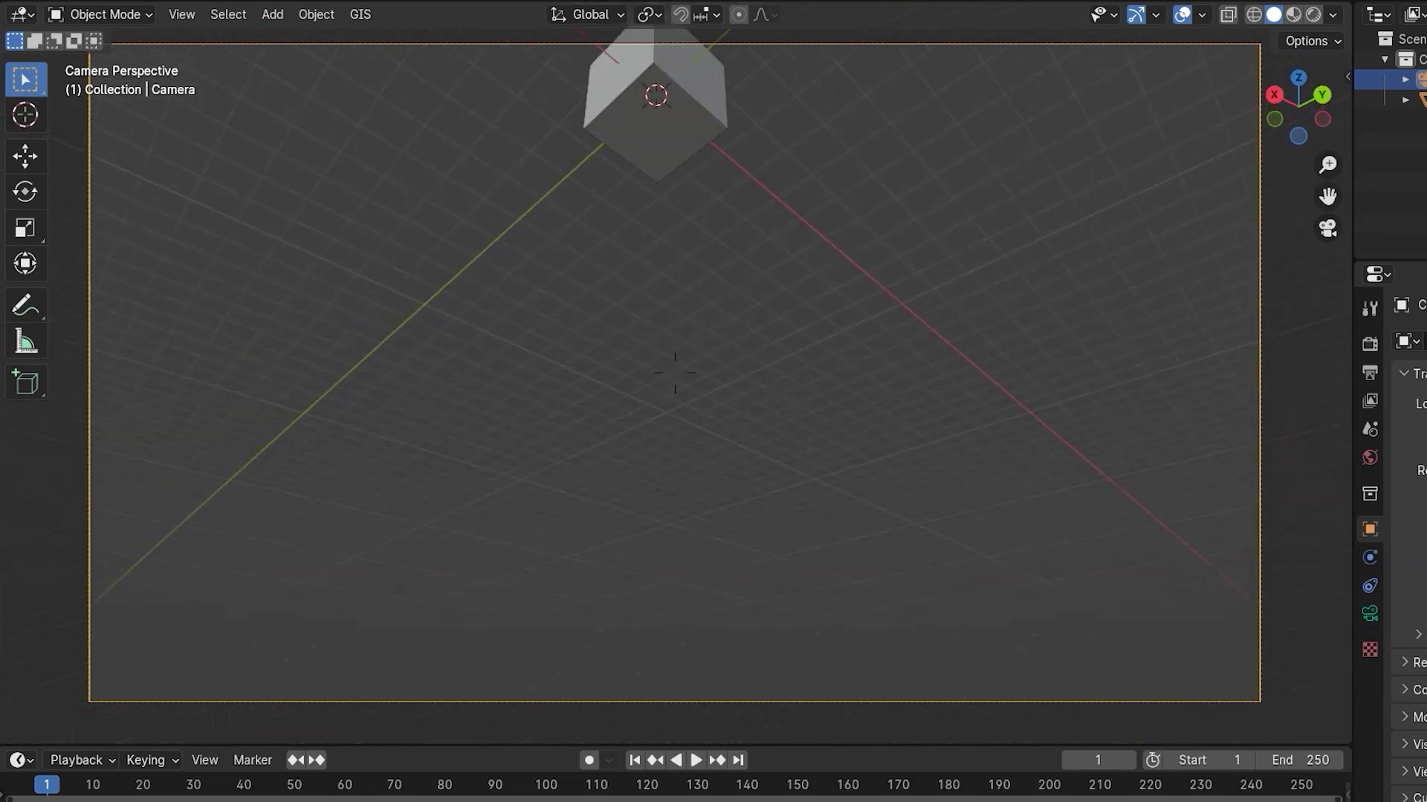
{"action": "key", "text": "Escape"}
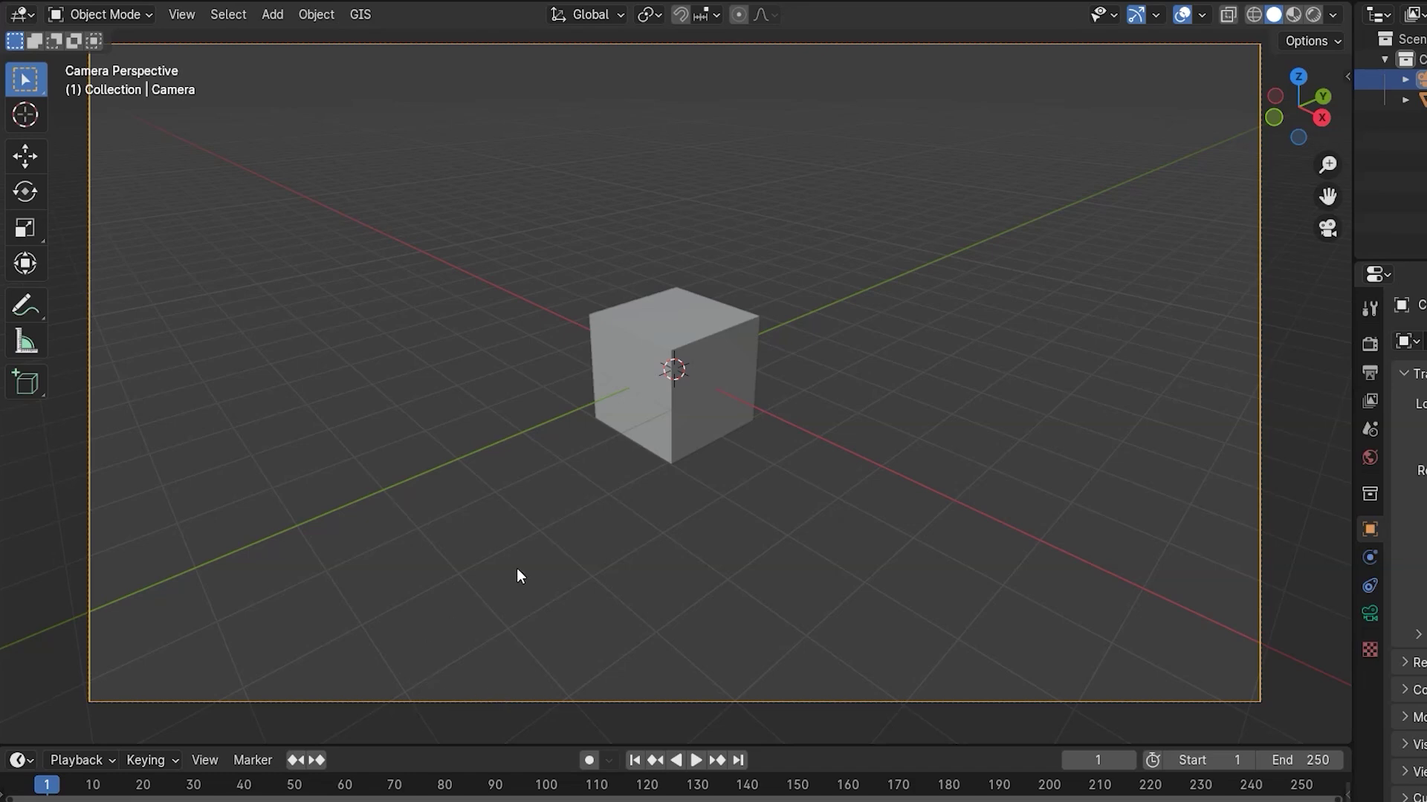
{"action": "left_click", "coordinate": [556, 532]}
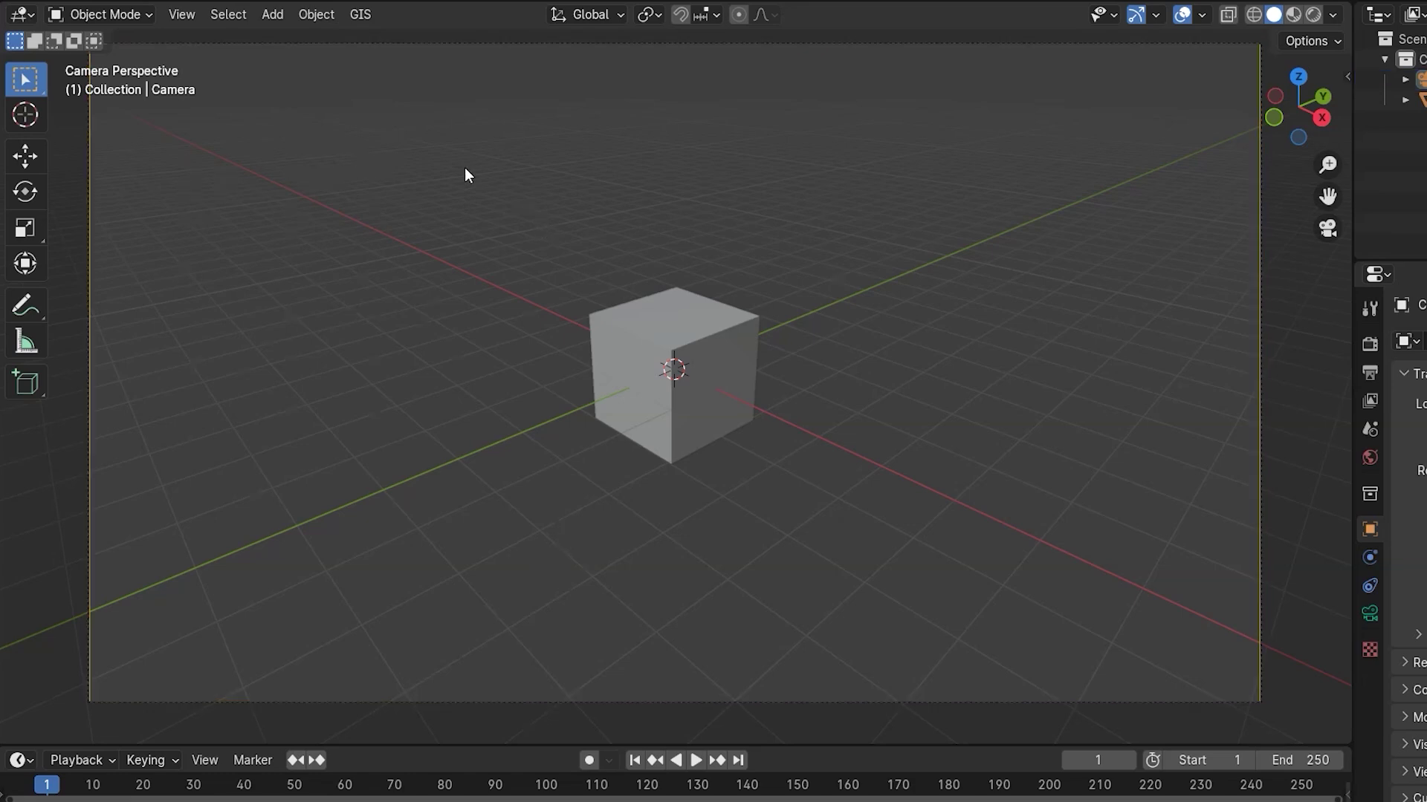
Step: Assign Shift F as the shortcut for Walk Navigation
{"action": "left_click", "coordinate": [170, 15]}
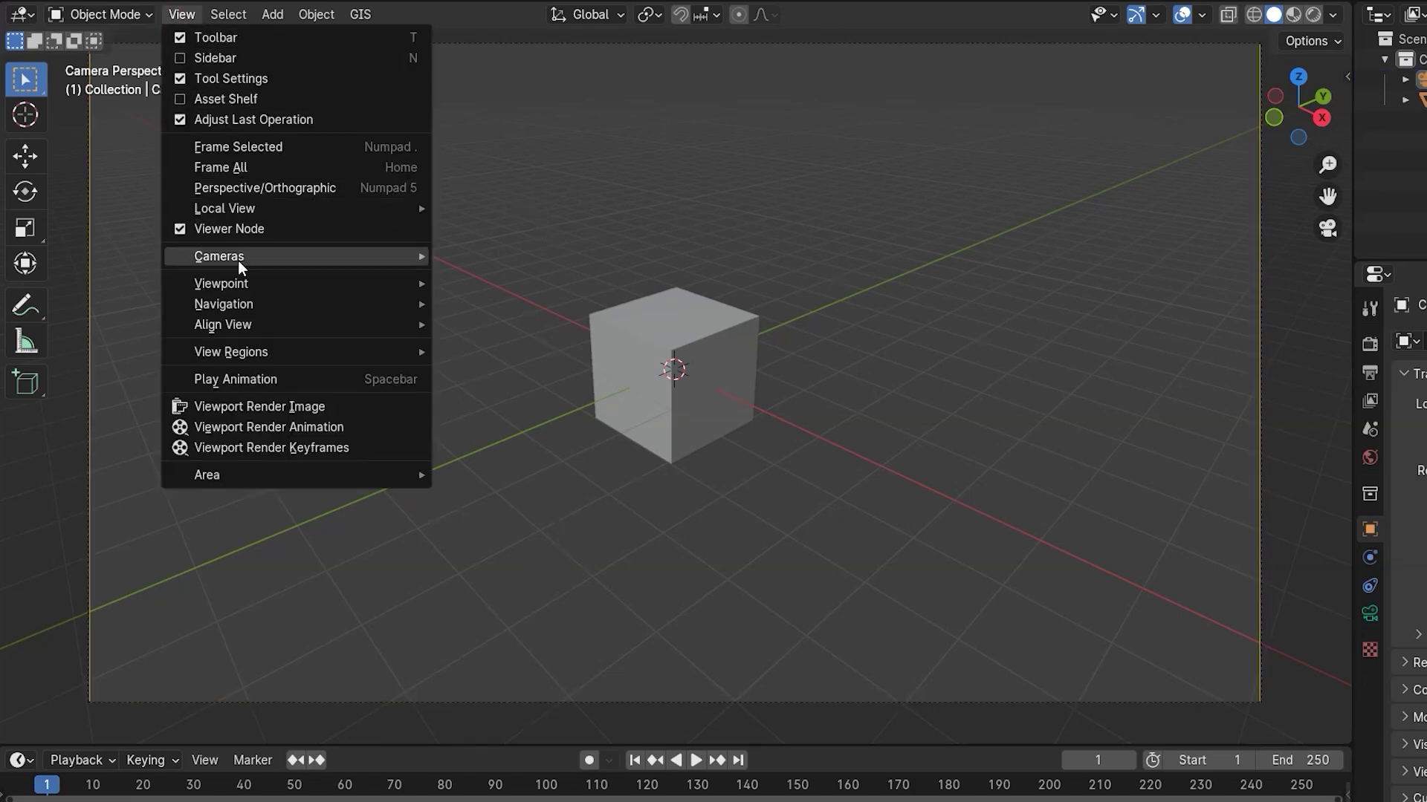
{"action": "mouse_move", "coordinate": [334, 304]}
{"action": "right_click", "coordinate": [494, 691]}
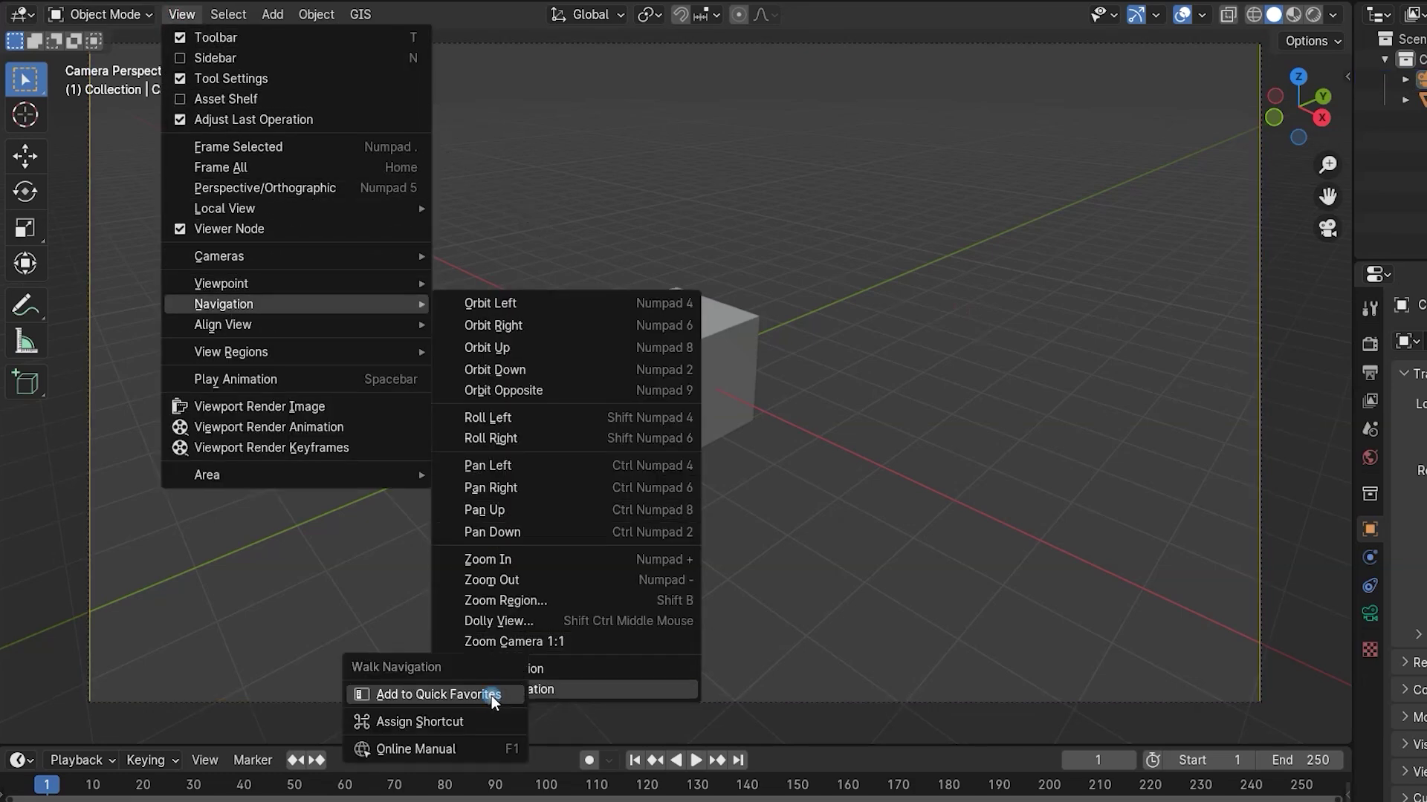
{"action": "left_click", "coordinate": [446, 722]}
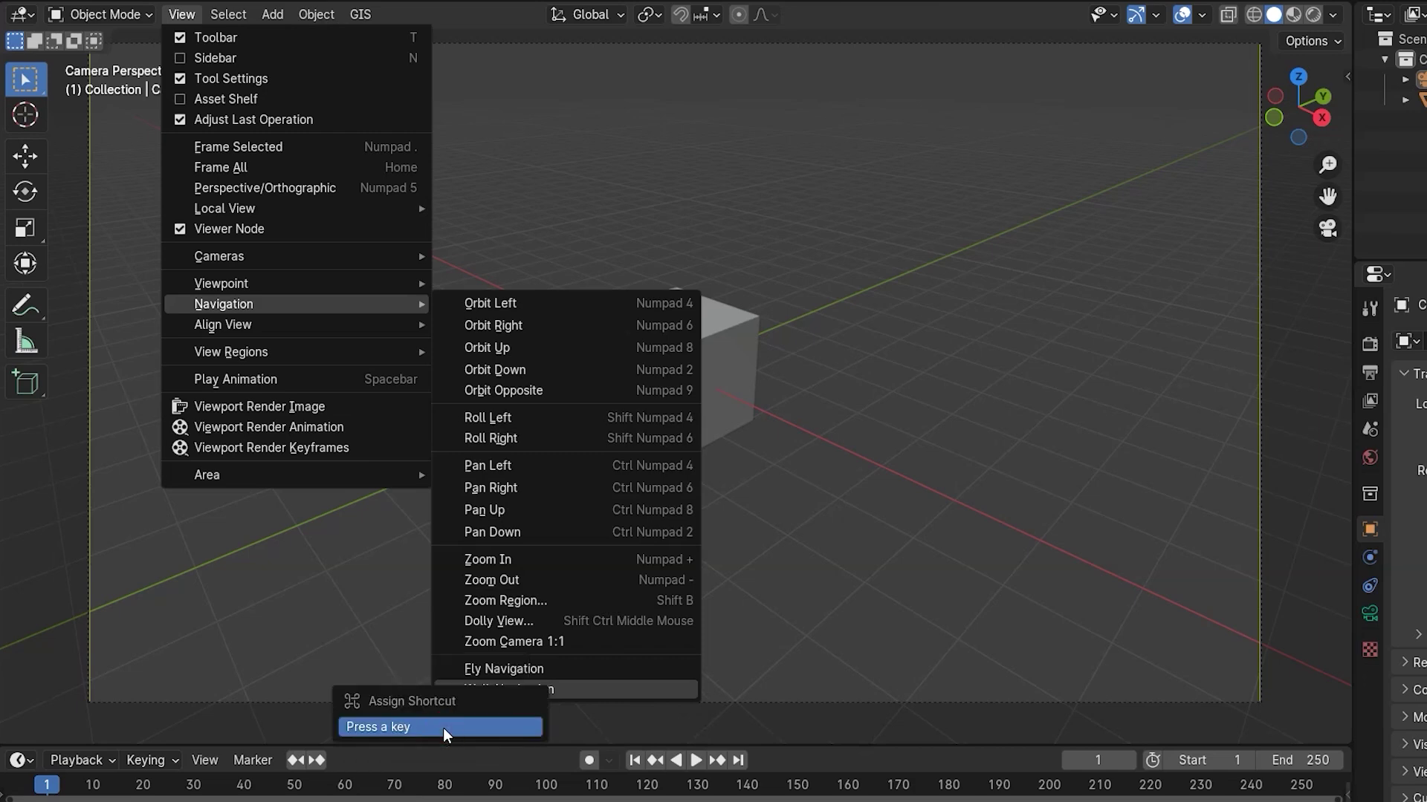
{"action": "key", "text": "shift+f"}
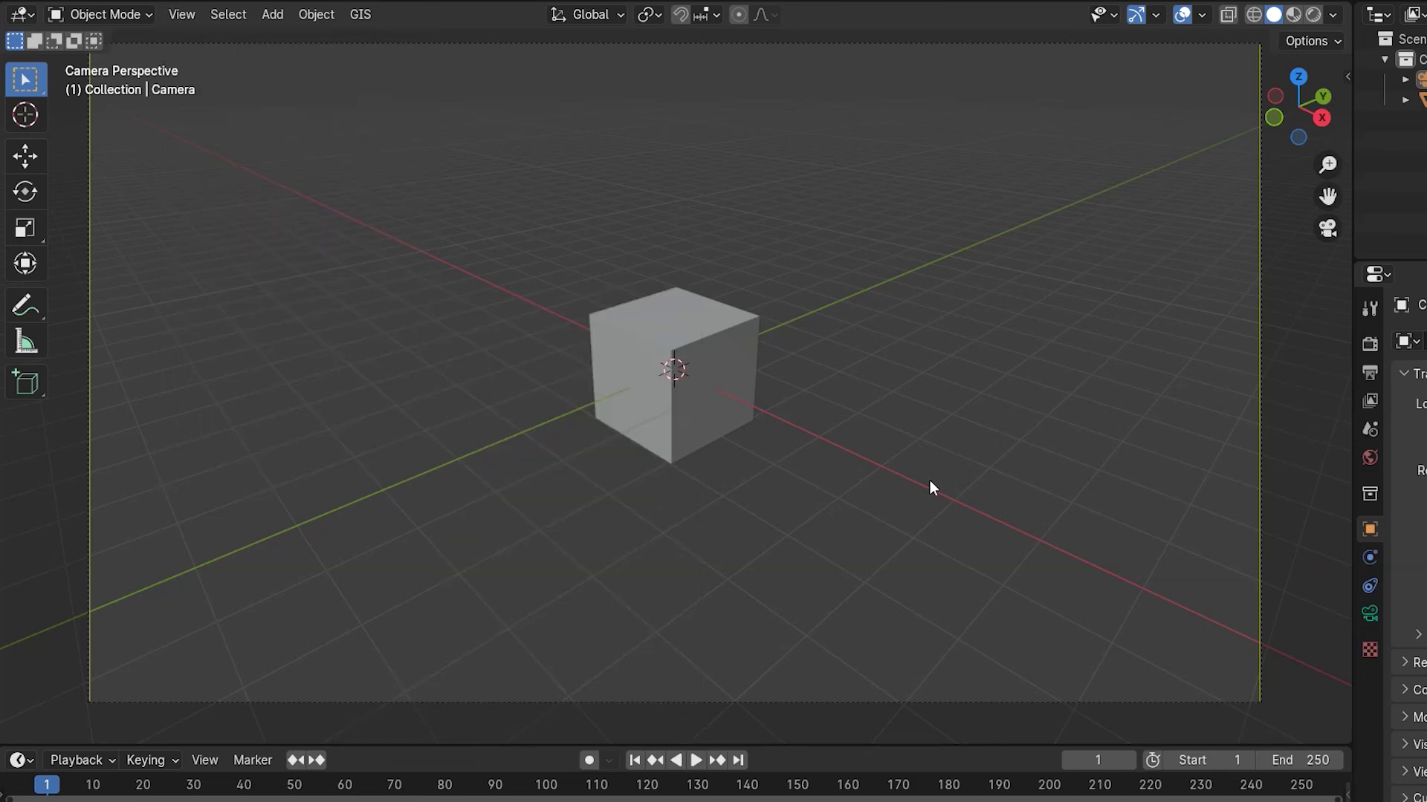
Step: Try walking the camera around and close up to the cube with Walk Navigation, then cancel the move
{"action": "key", "text": "shift+f"}
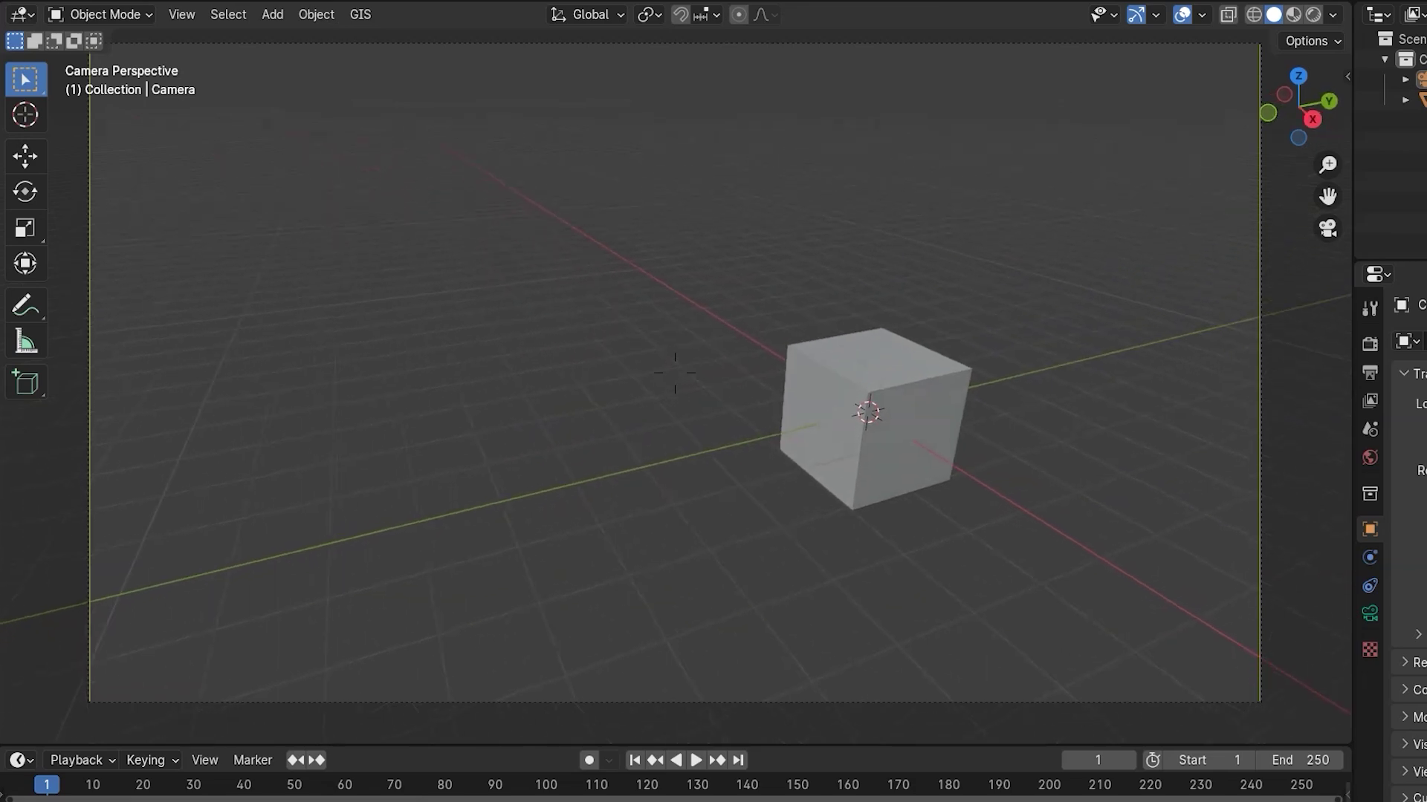
{"action": "key", "text": "a"}
{"action": "key", "text": "d"}
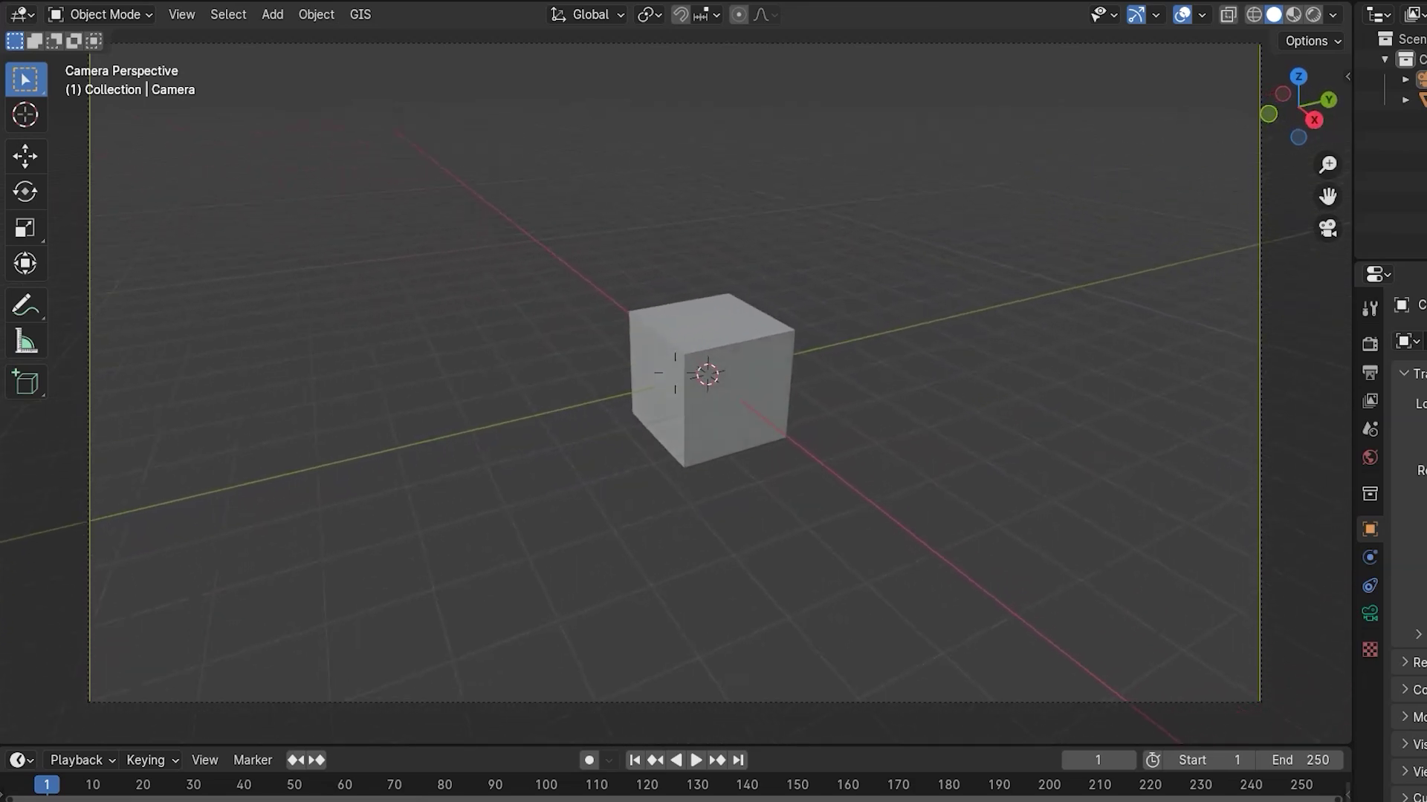
{"action": "key", "text": "w"}
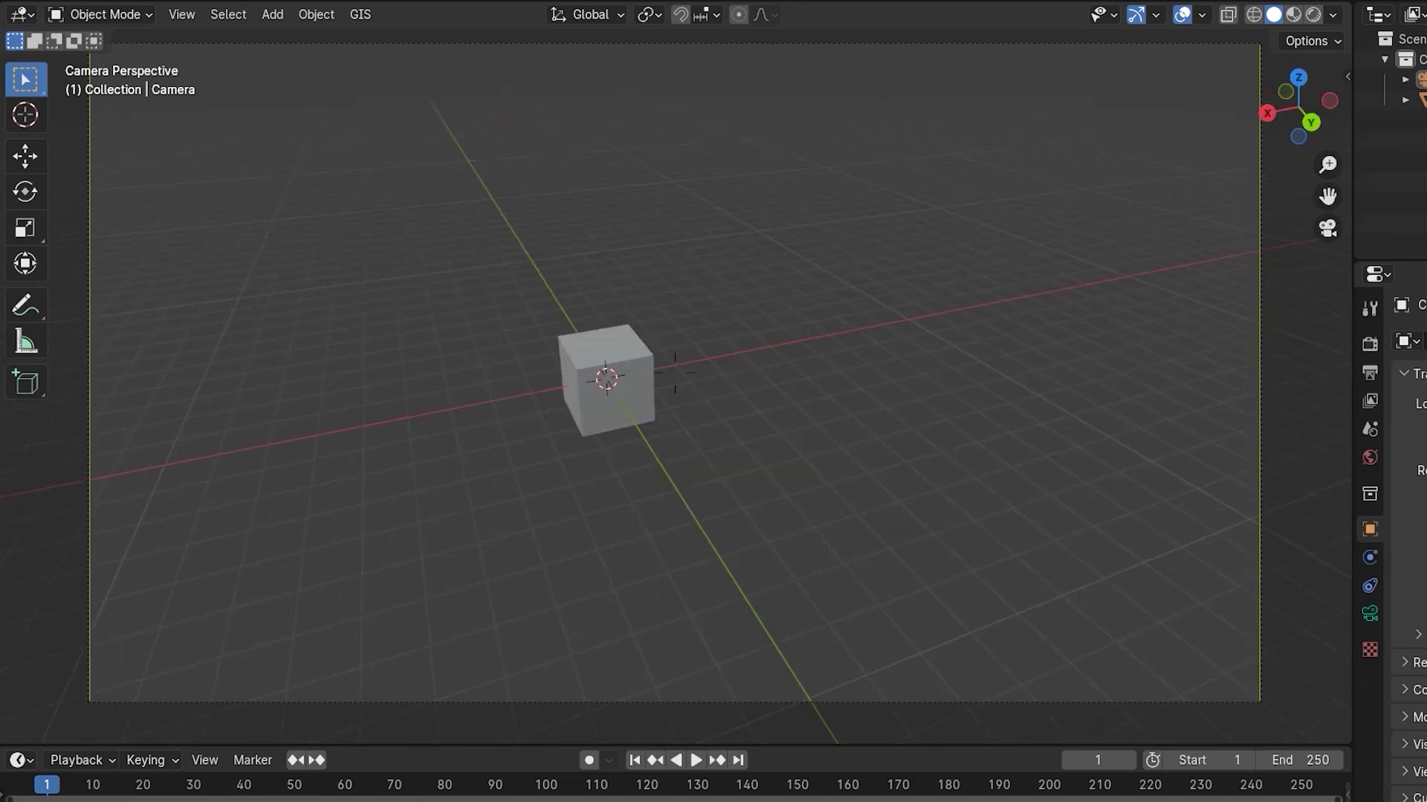
{"action": "key", "text": "w"}
{"action": "key", "text": "w"}
{"action": "key", "text": "d"}
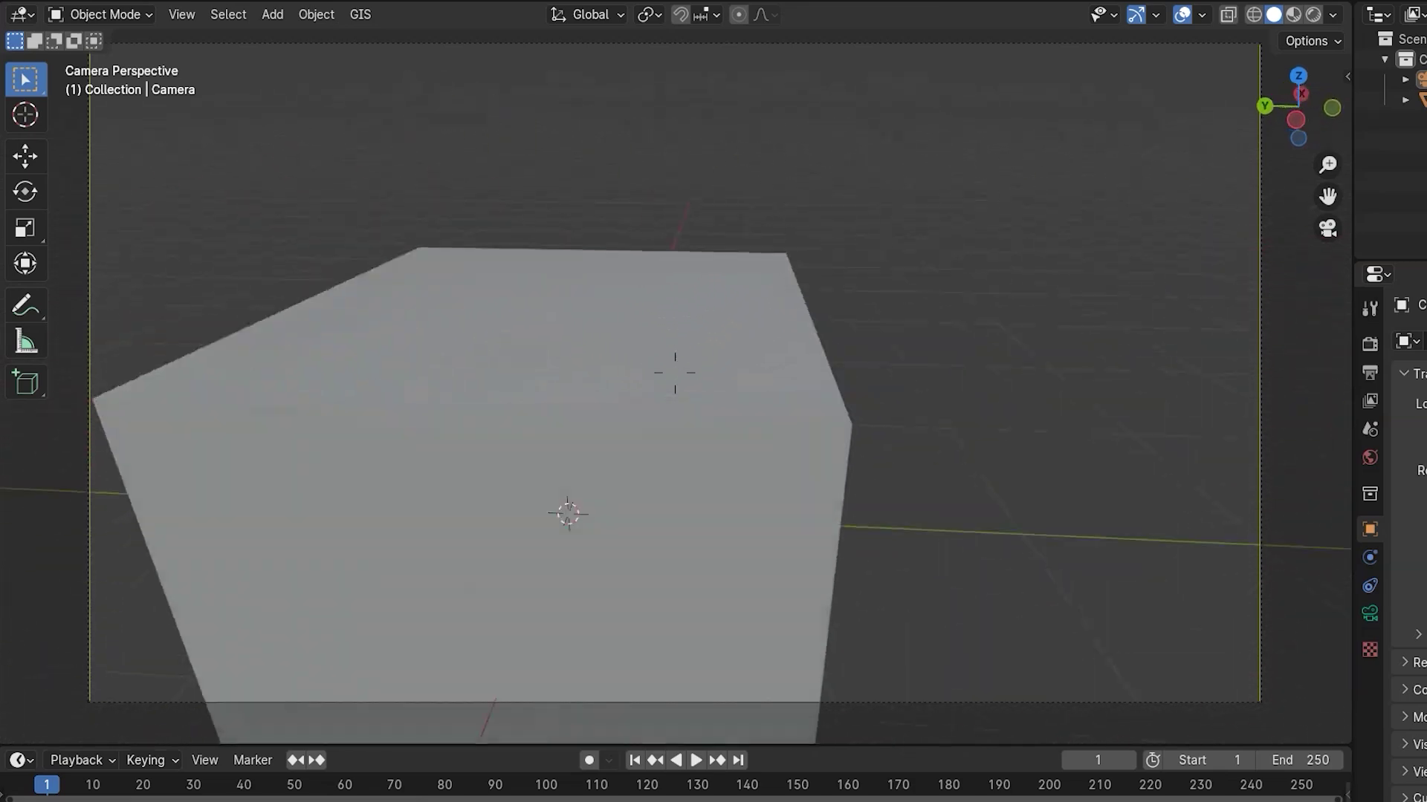
{"action": "key", "text": "d"}
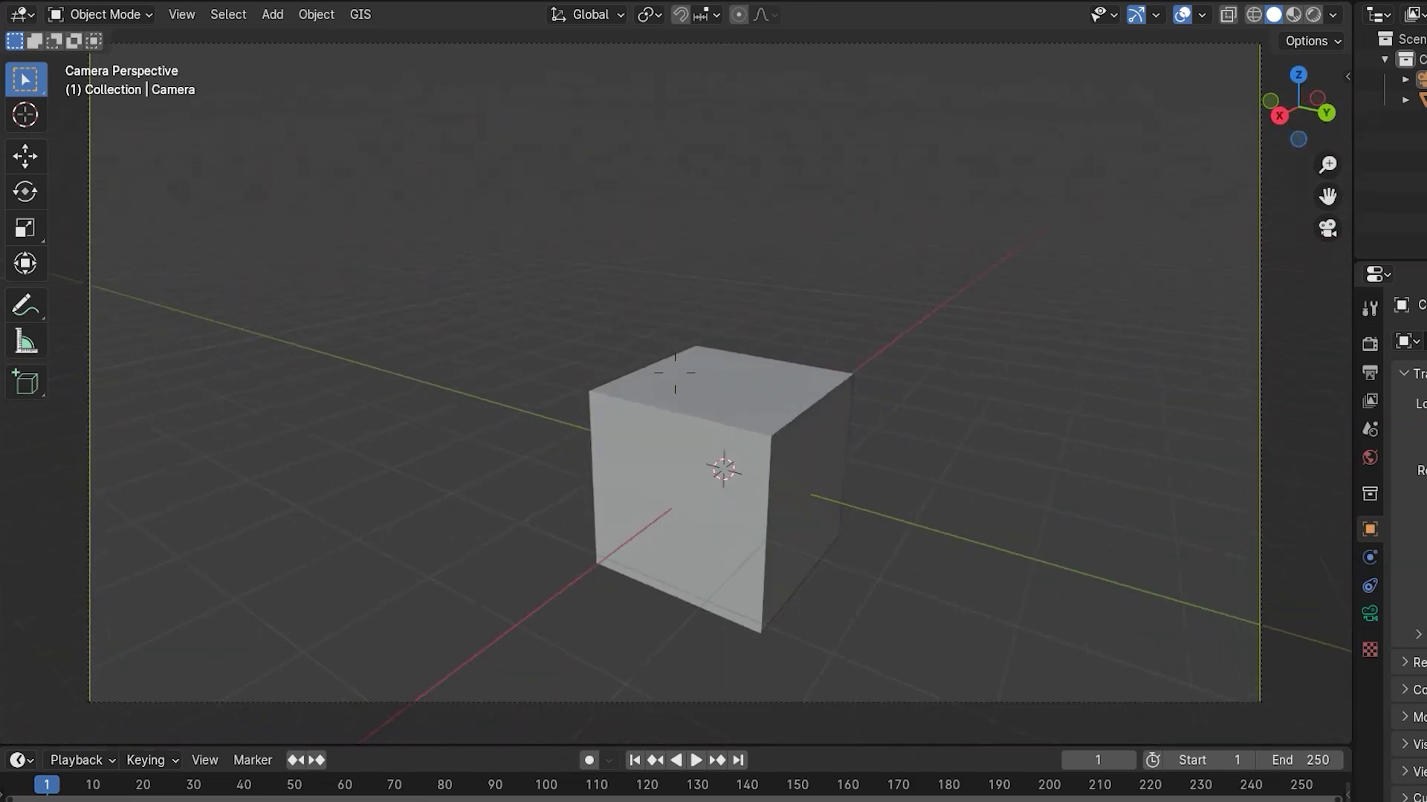
{"action": "key", "text": "Escape"}
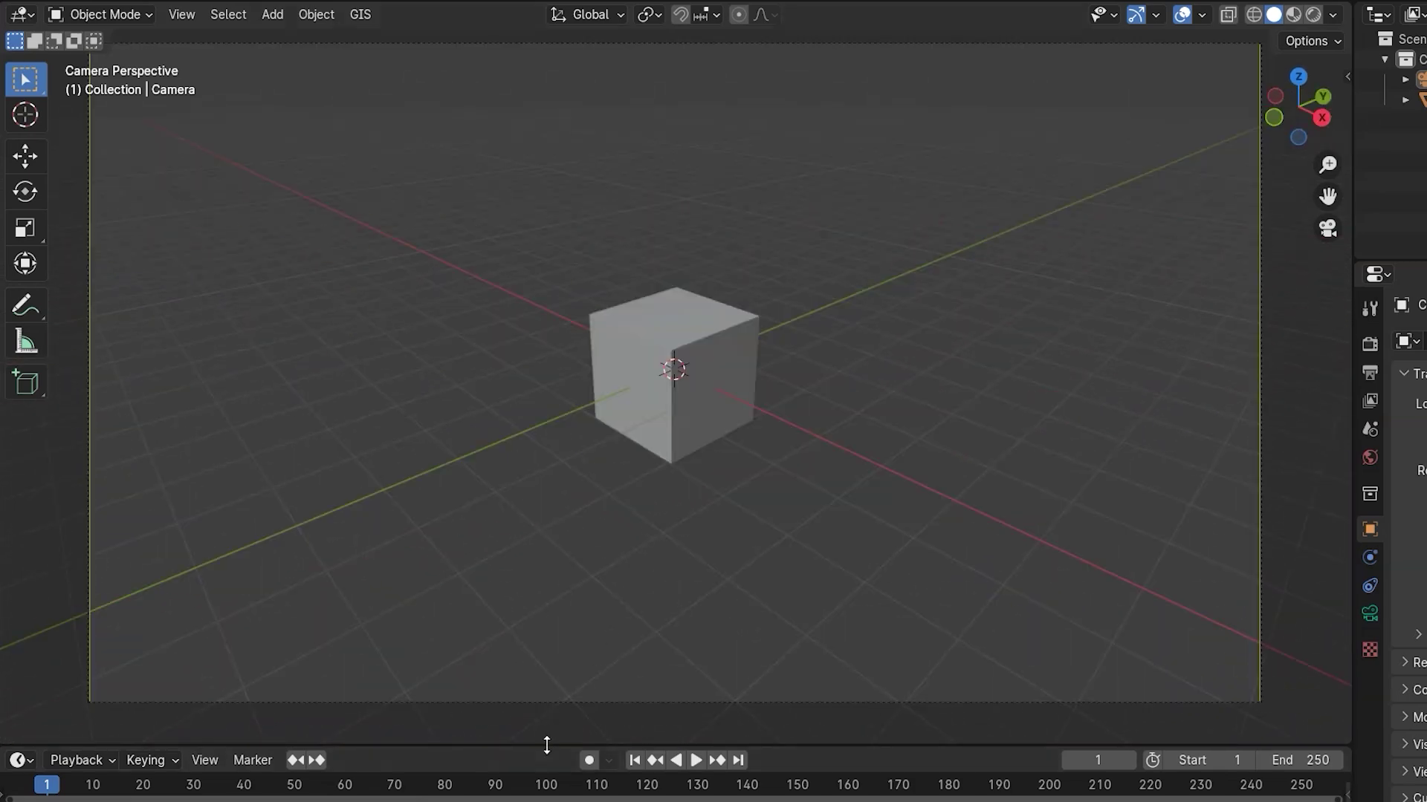
Step: Enlarge the timeline area, turn on auto keying and select the camera
{"action": "left_click_drag", "start_coordinate": [547, 746], "coordinate": [567, 666]}
{"action": "left_click", "coordinate": [589, 682]}
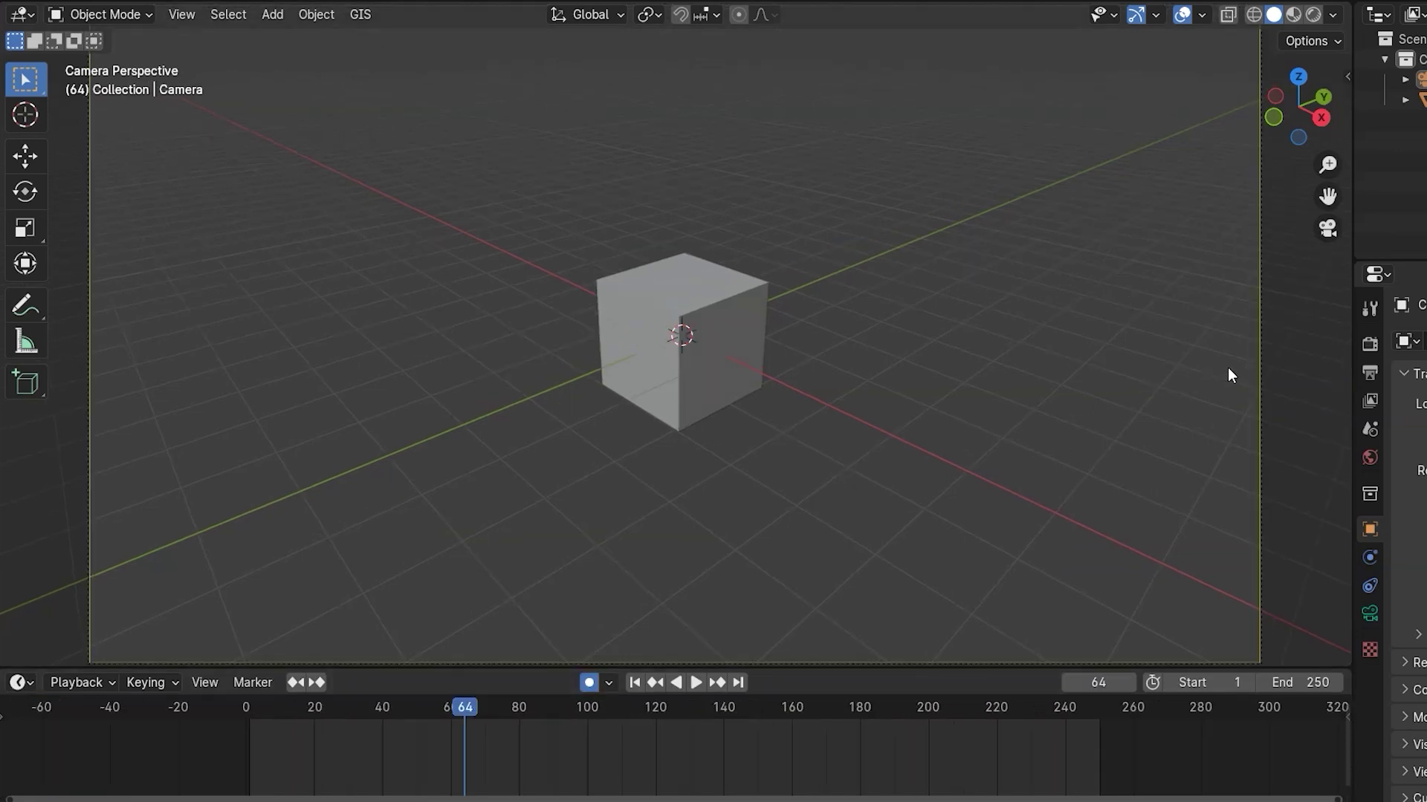
{"action": "left_click", "coordinate": [1258, 353]}
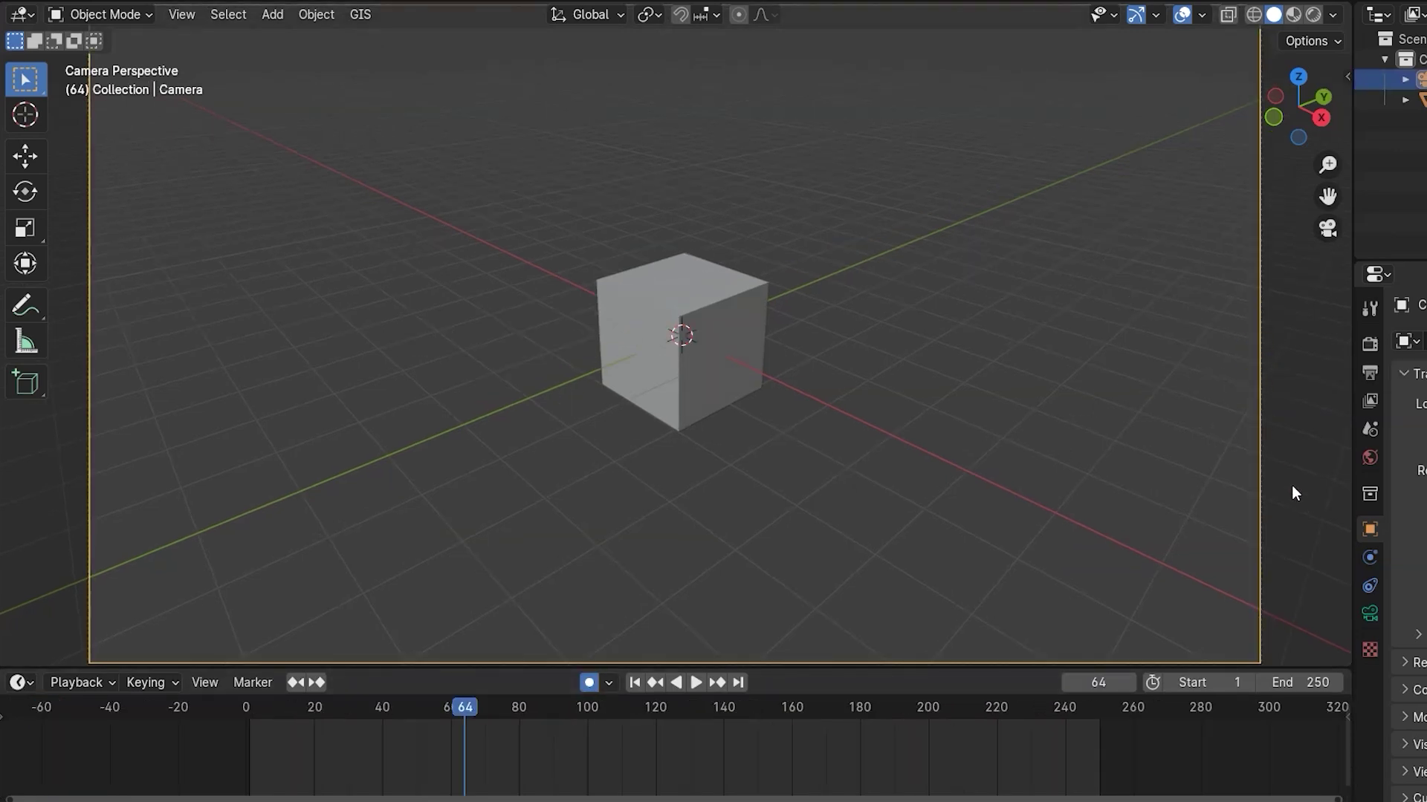
Step: Set the animation's end frame to 800
{"action": "left_click", "coordinate": [1319, 683]}
{"action": "type", "text": "800"}
{"action": "key", "text": "Return"}
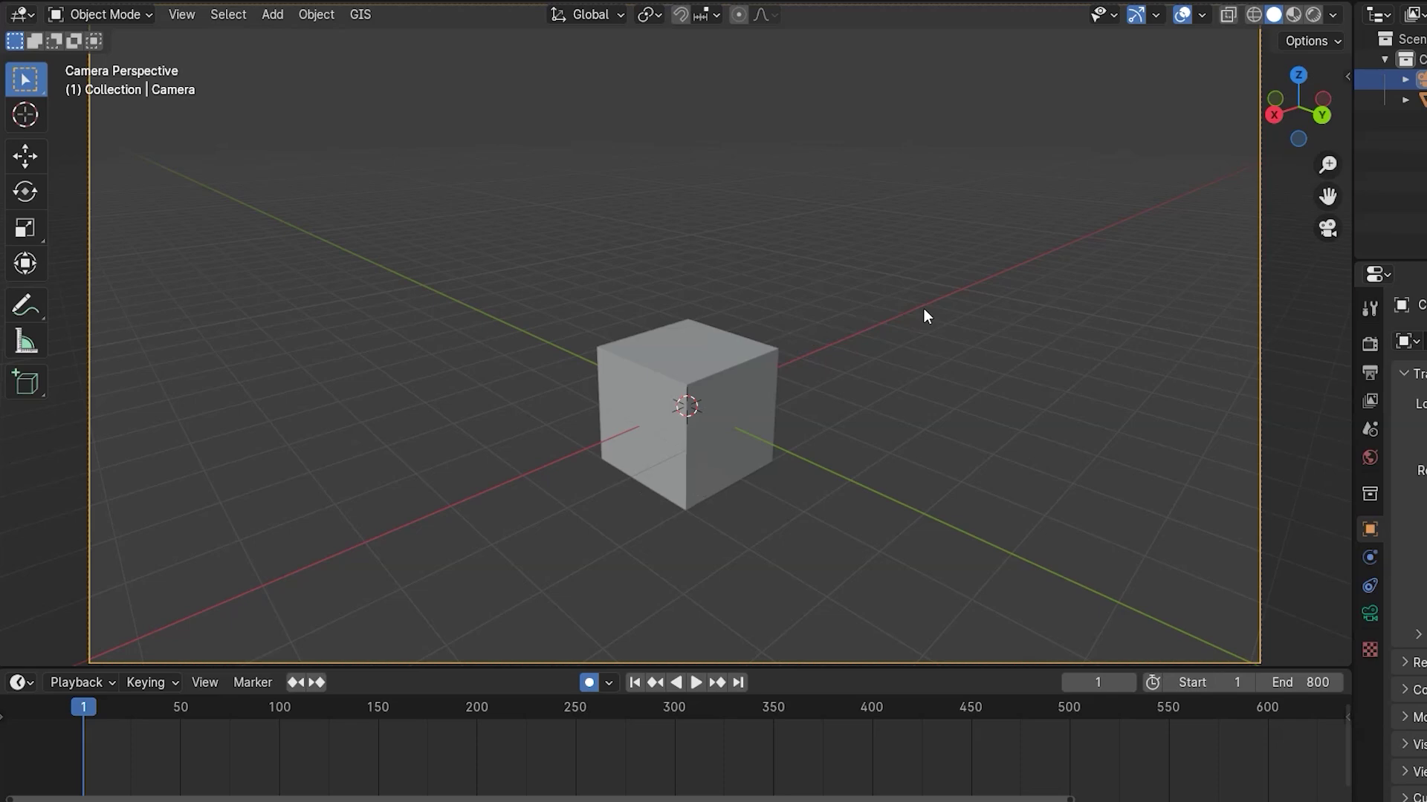
Step: Try recording a camera walk around the cube as automatic keyframes during playback, stopping at frame 483
{"action": "key", "text": "space"}
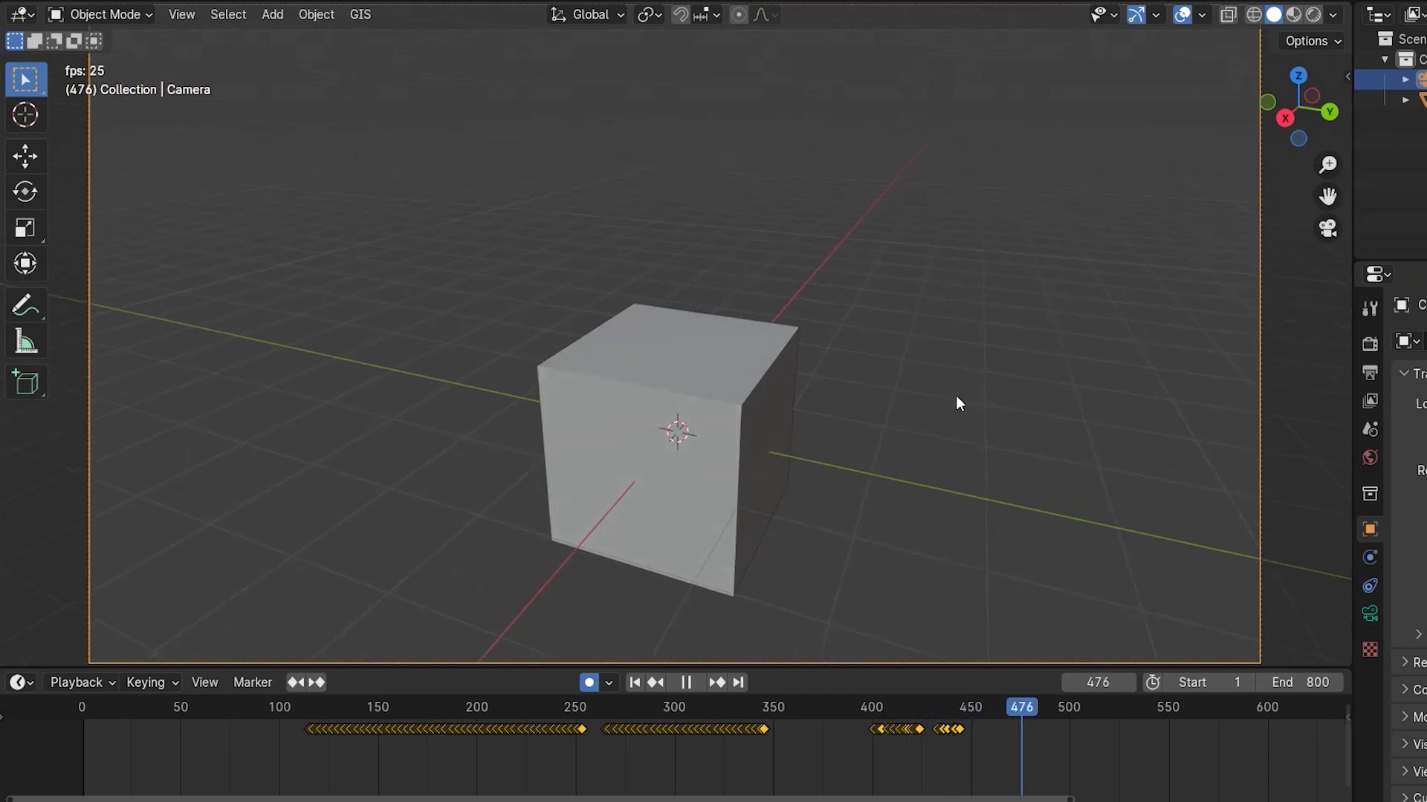
{"action": "key", "text": "space"}
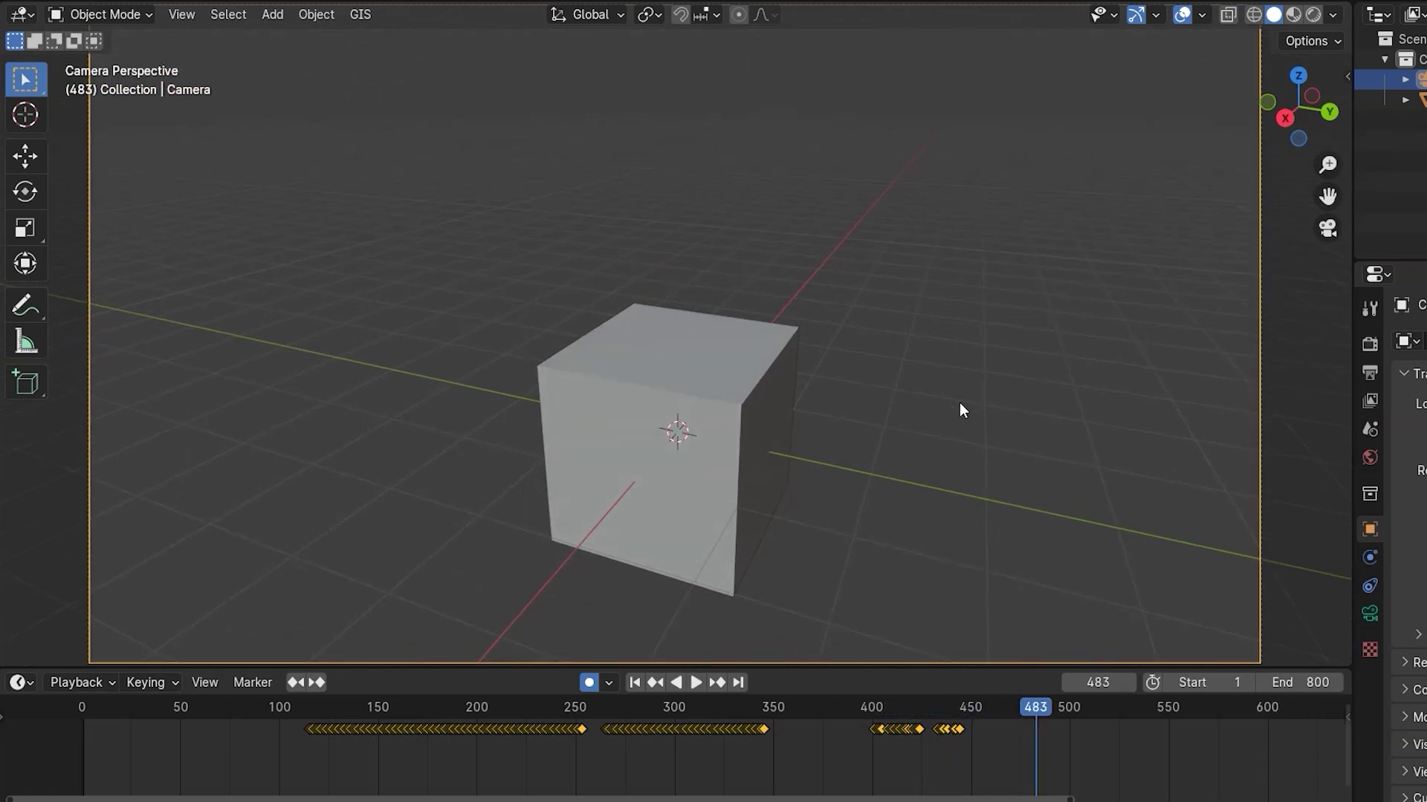
{"action": "left_click", "coordinate": [960, 410]}
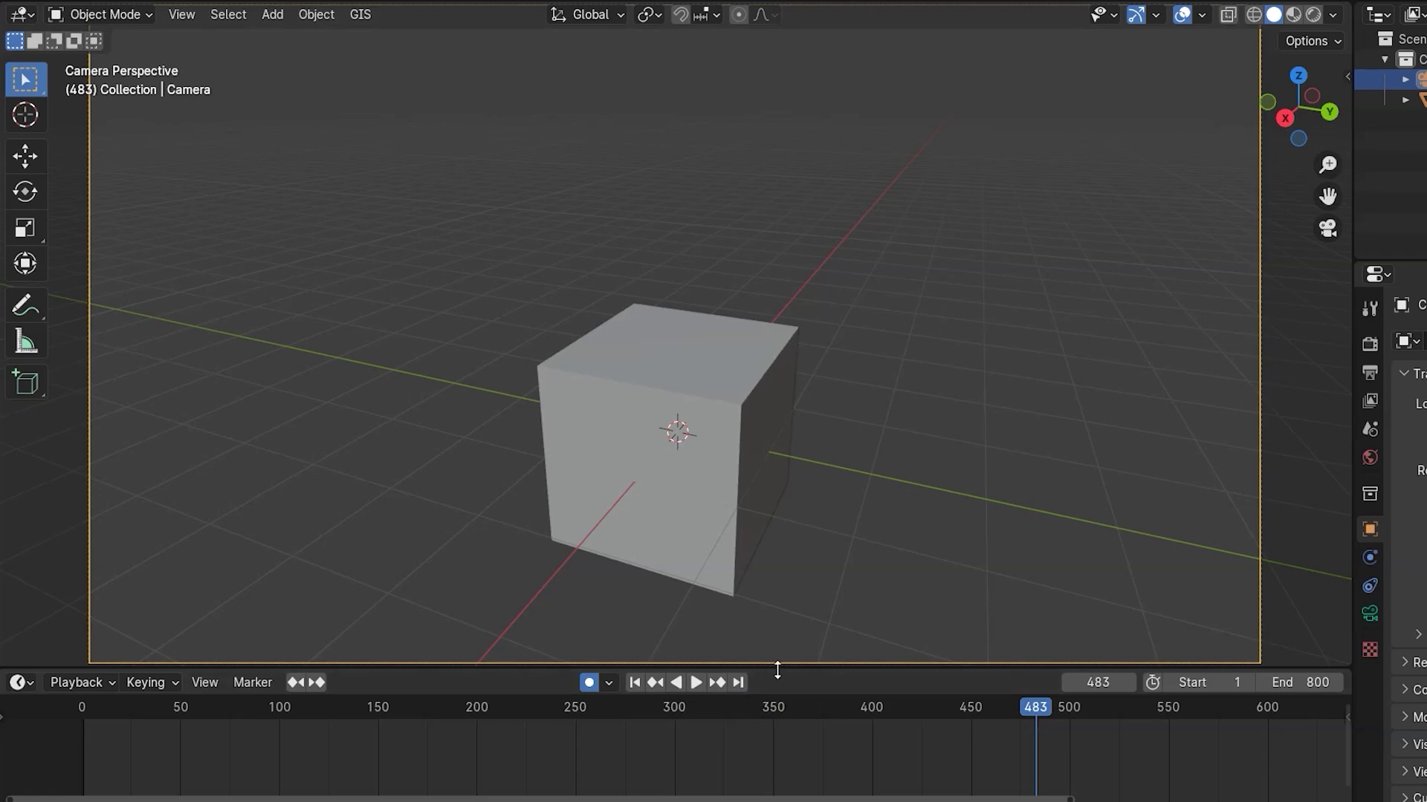
Step: Split the 3D viewport vertically in the middle and turn the new area into a Graph Editor
{"action": "right_click", "coordinate": [777, 670]}
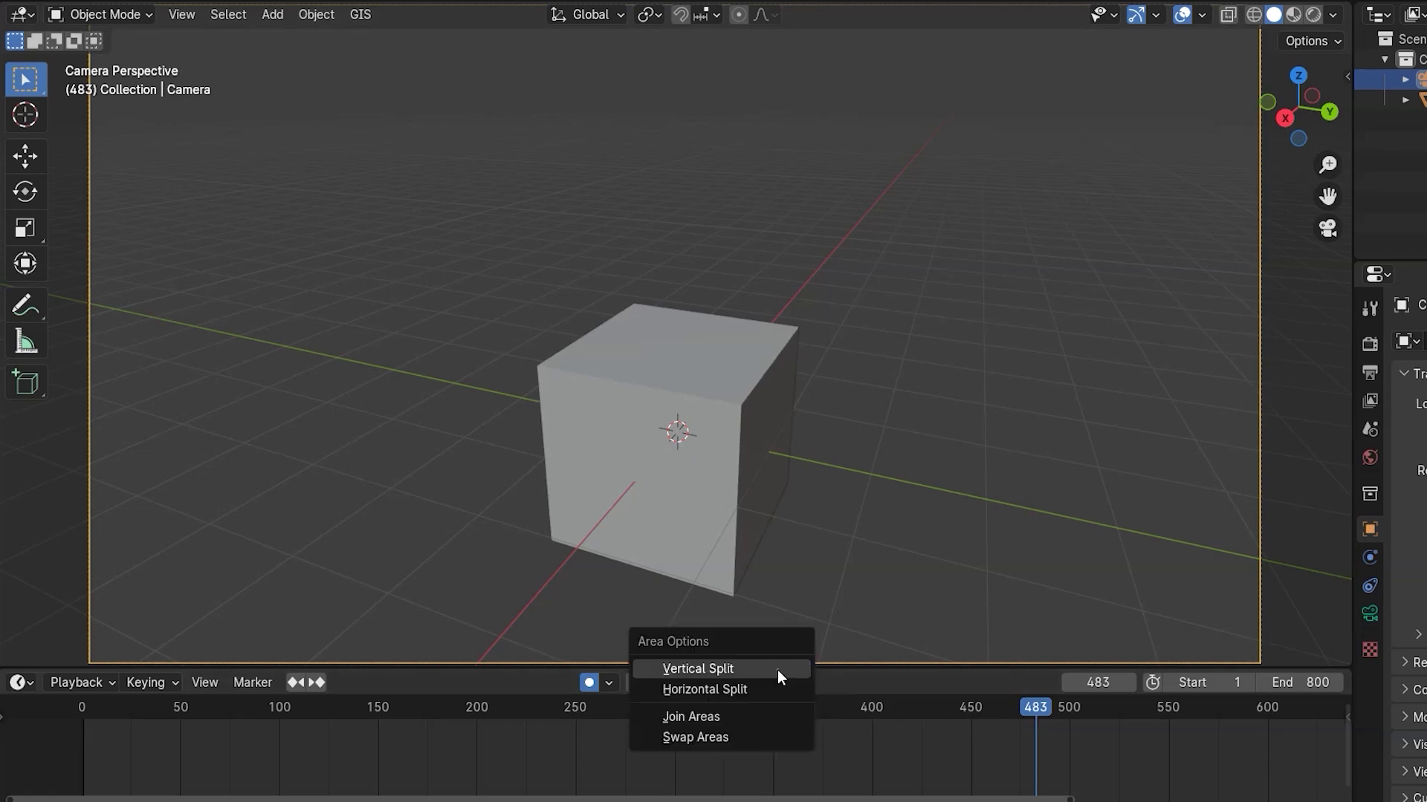
{"action": "left_click", "coordinate": [777, 670]}
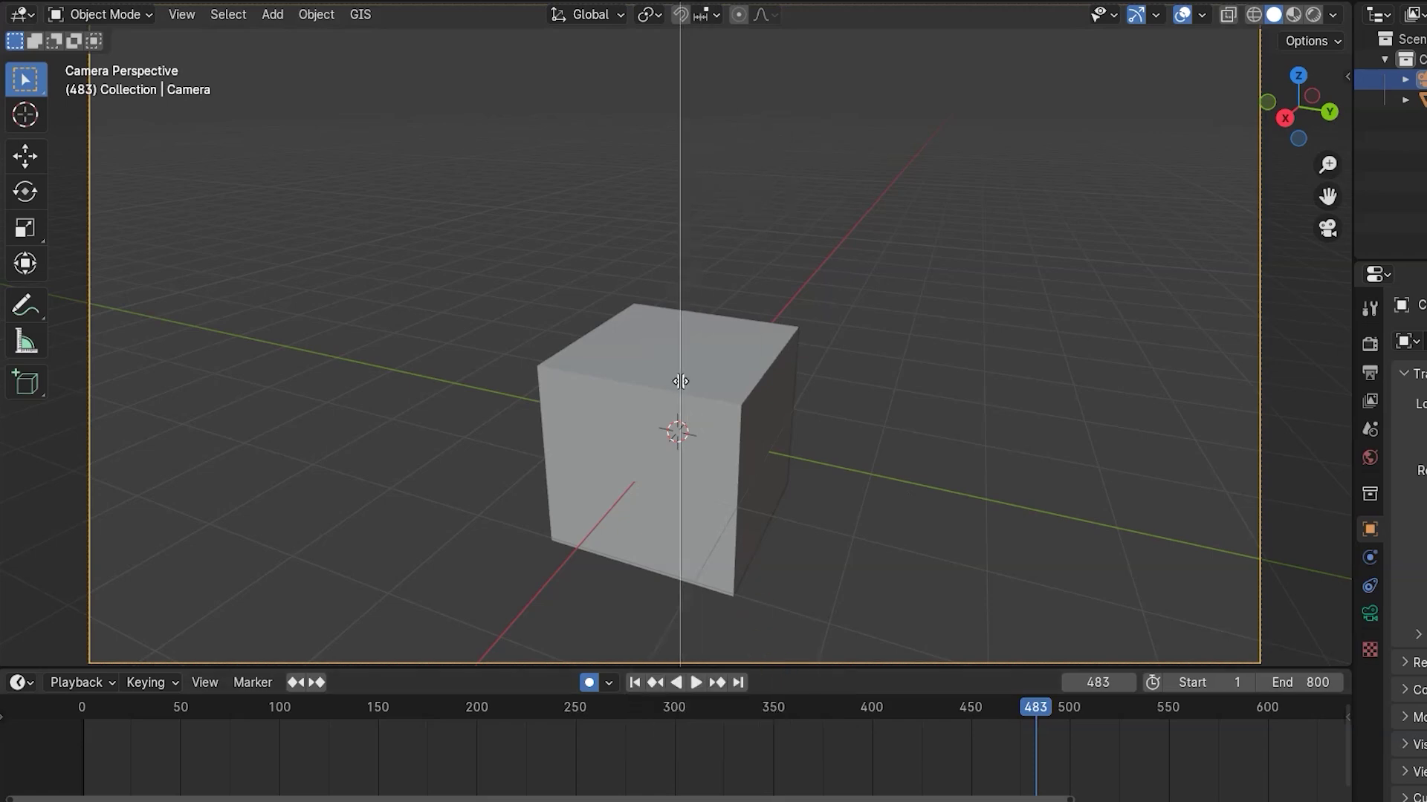
{"action": "left_click", "coordinate": [680, 33]}
{"action": "left_click", "coordinate": [704, 14]}
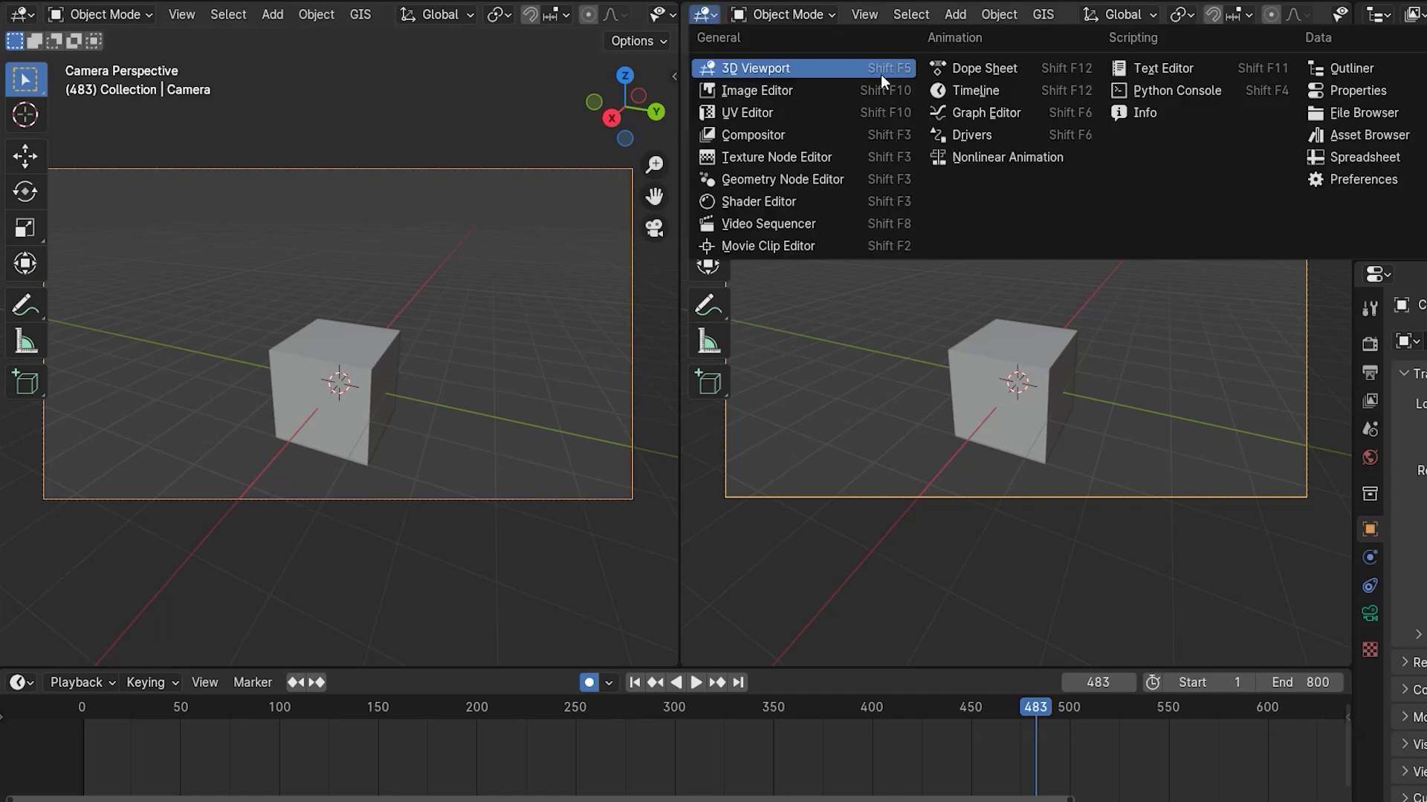
{"action": "left_click", "coordinate": [988, 116]}
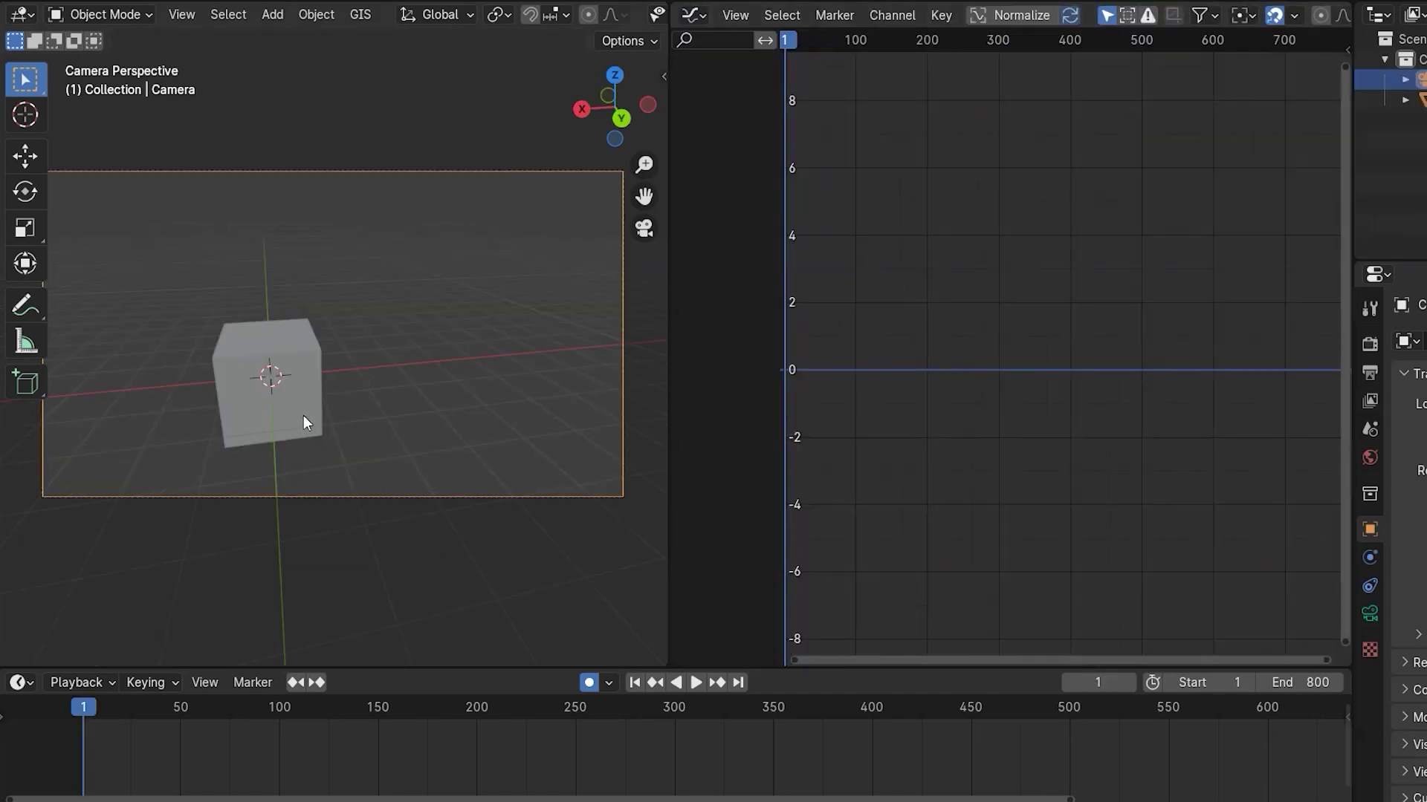
Step: Record a camera walk around the cube as automatic keyframes during playback, moving closer and farther, and stop at frame 340
{"action": "key", "text": "space"}
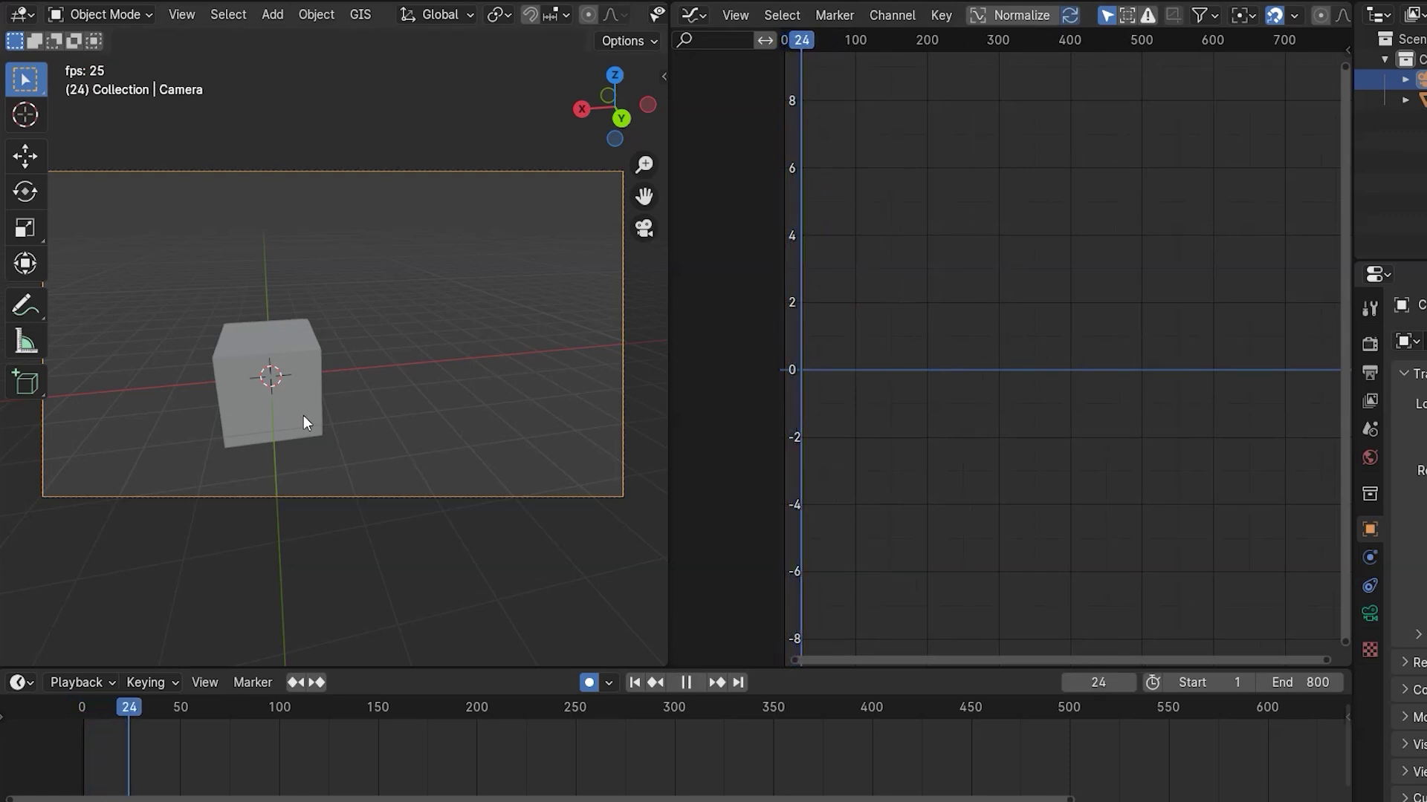
{"action": "key", "text": "shift+grave"}
{"action": "key", "text": "w"}
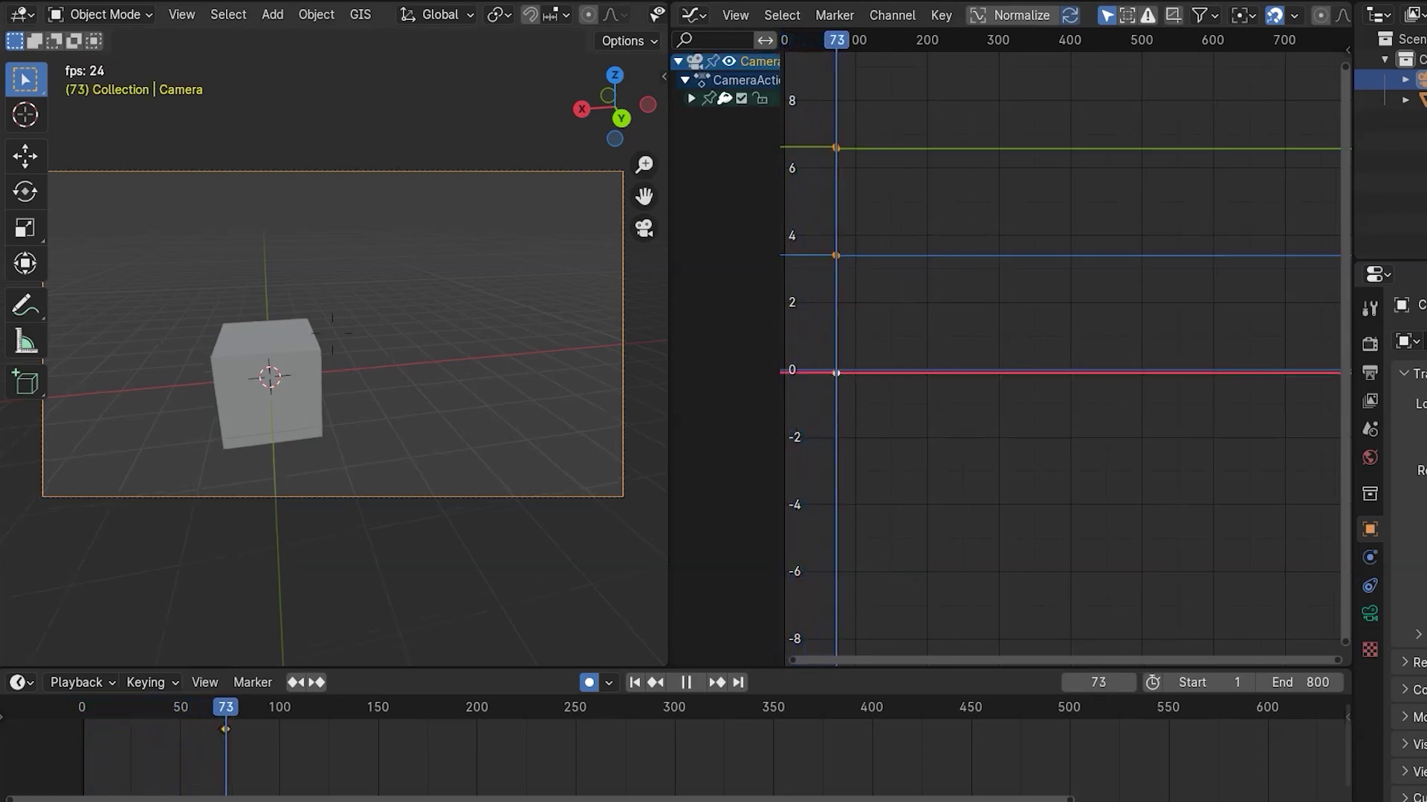
{"action": "key", "text": "d"}
{"action": "key", "text": "s"}
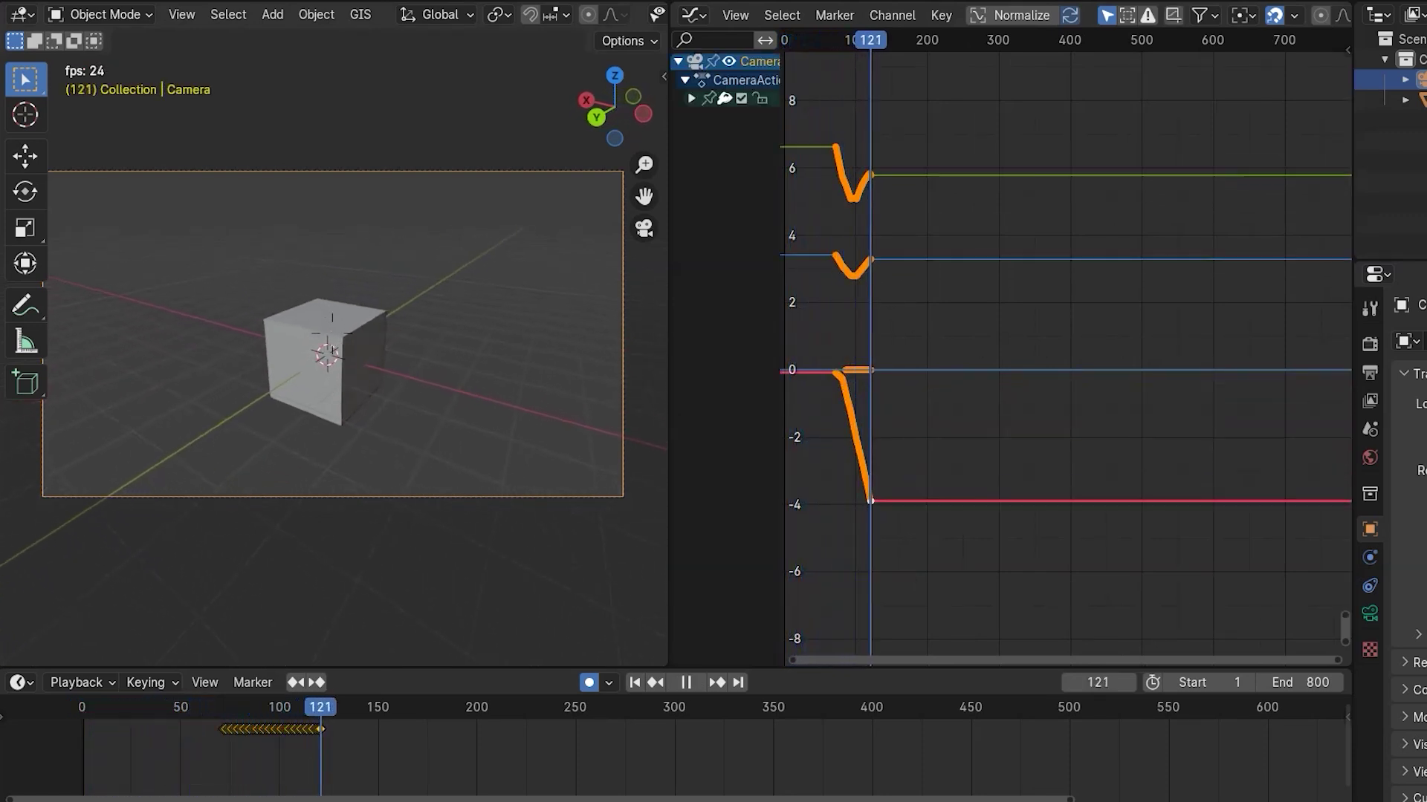
{"action": "key", "text": "w"}
{"action": "key", "text": "s"}
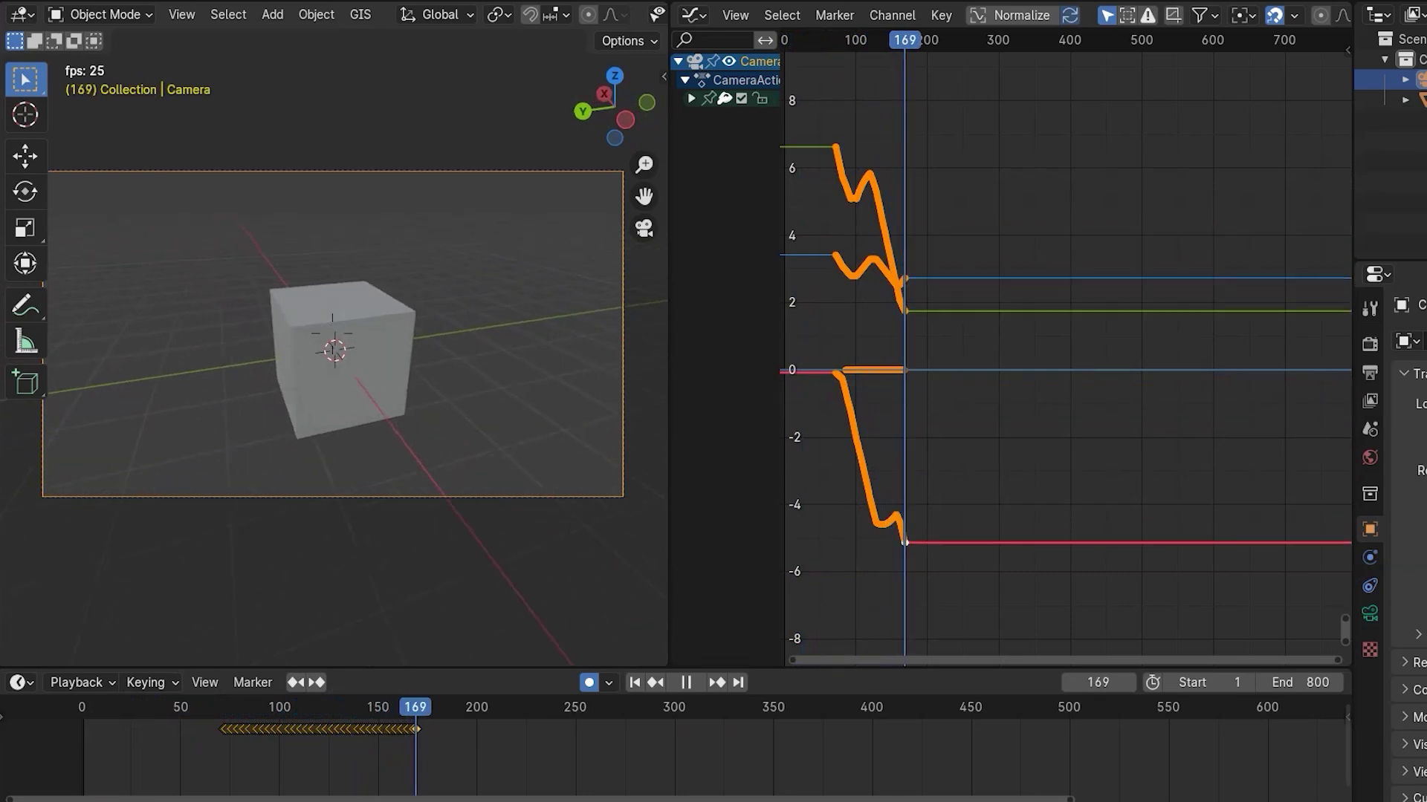
{"action": "key", "text": "d"}
{"action": "key", "text": "w"}
{"action": "key", "text": "s"}
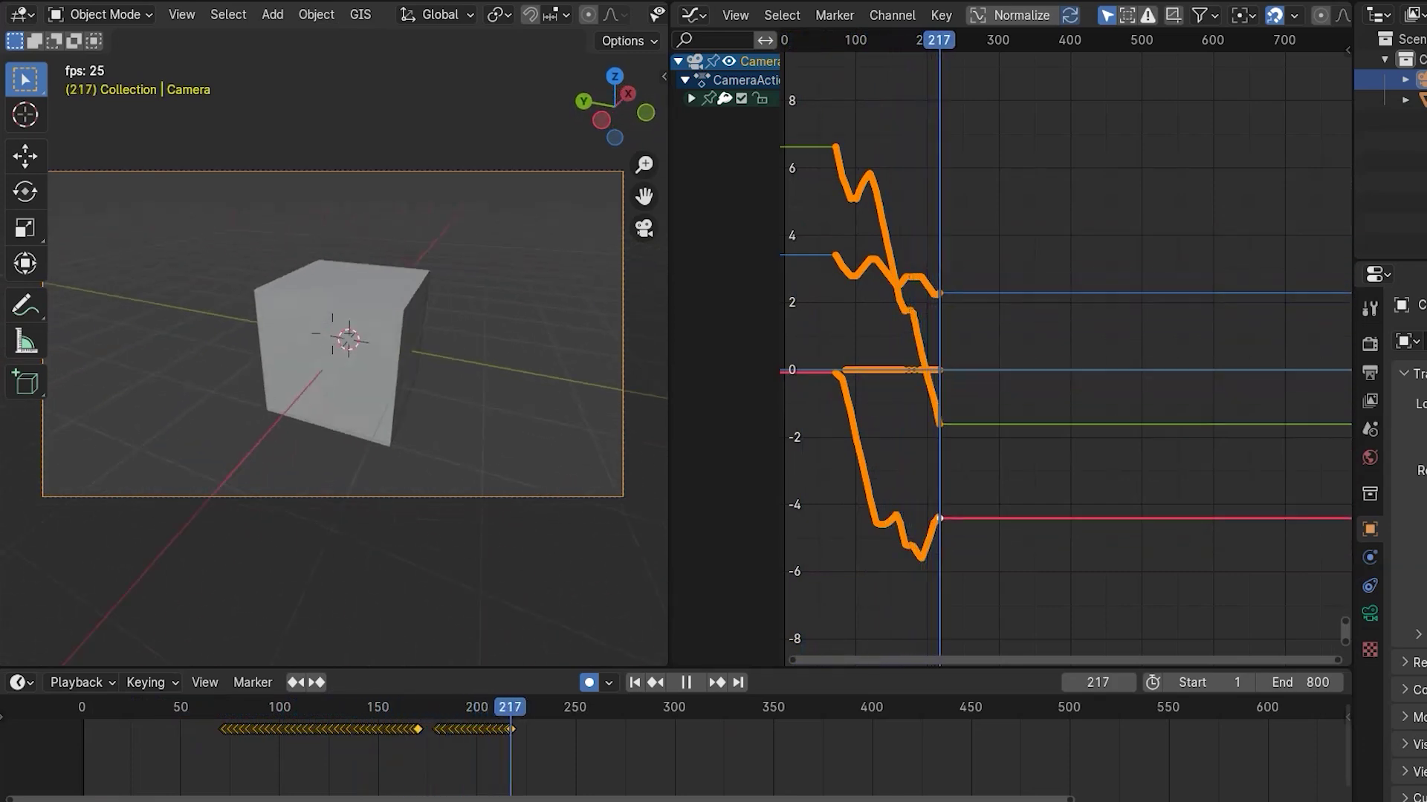
{"action": "key", "text": "w"}
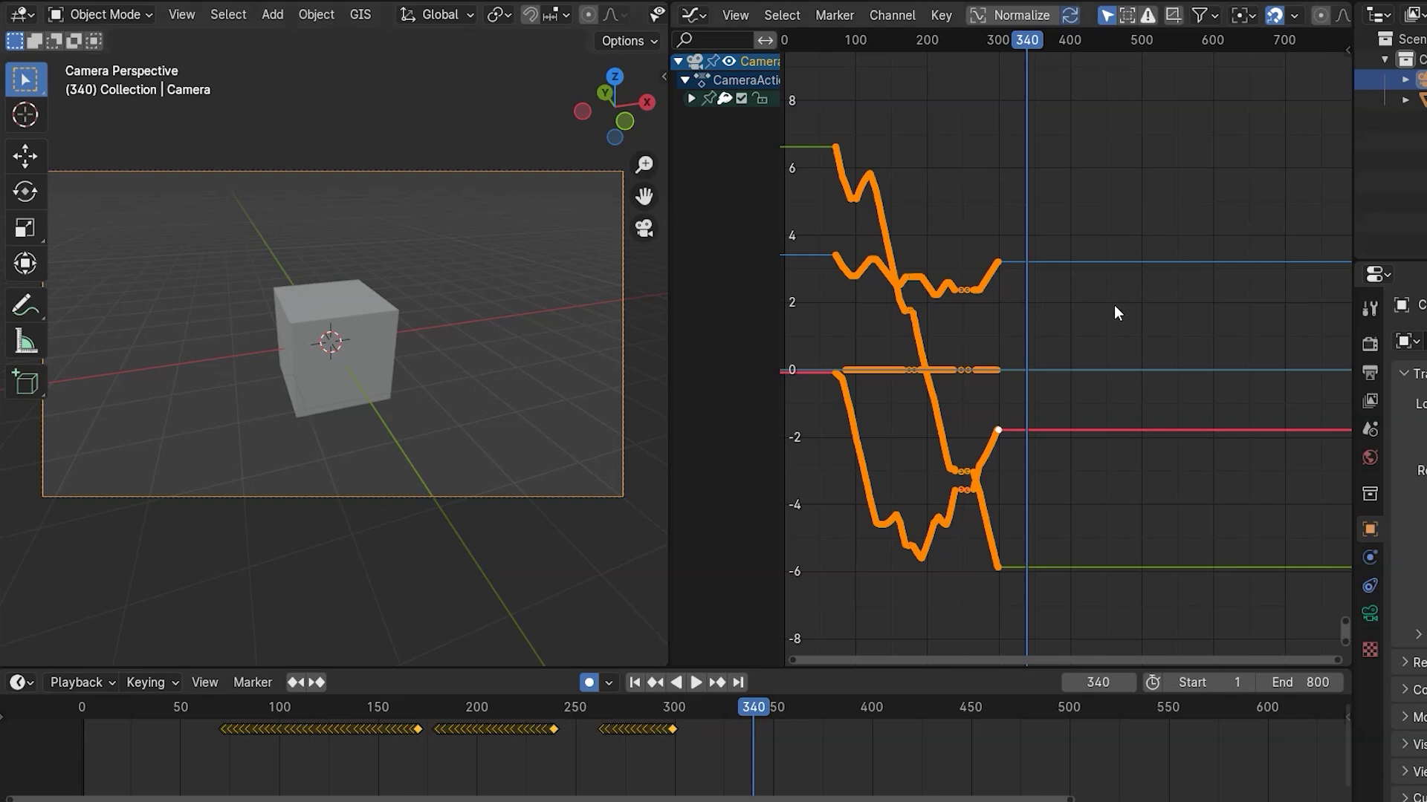
Step: Maximize the Graph Editor and smooth the selected camera keyframes repeatedly, checking the curve around frames 170 to 180
{"action": "key", "text": "ctrl+space"}
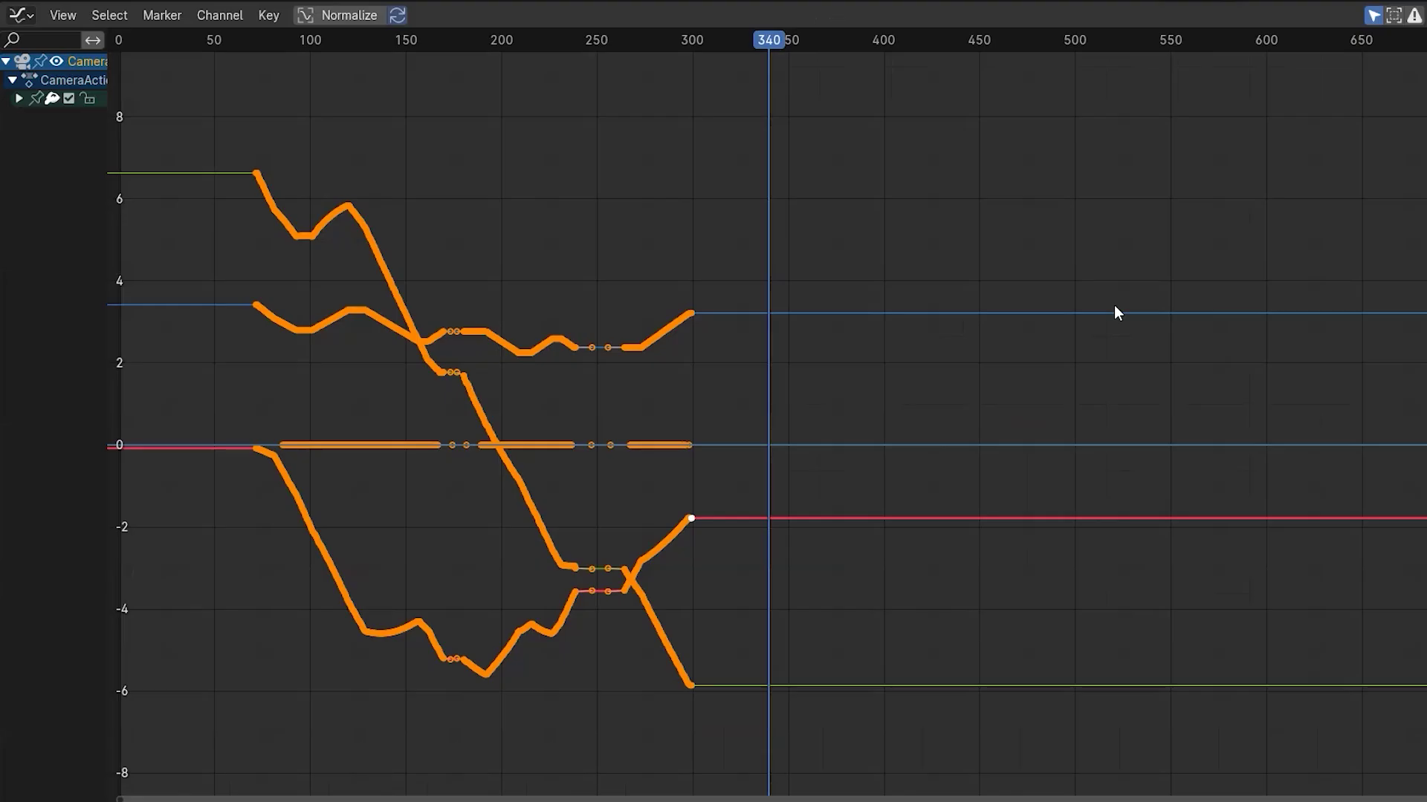
{"action": "scroll", "coordinate": [531, 341], "scroll_direction": "up", "scroll_amount": 10}
{"action": "middle_click_drag", "start_coordinate": [407, 346], "coordinate": [761, 331]}
{"action": "key", "text": "alt+o"}
{"action": "key", "text": "alt+o"}
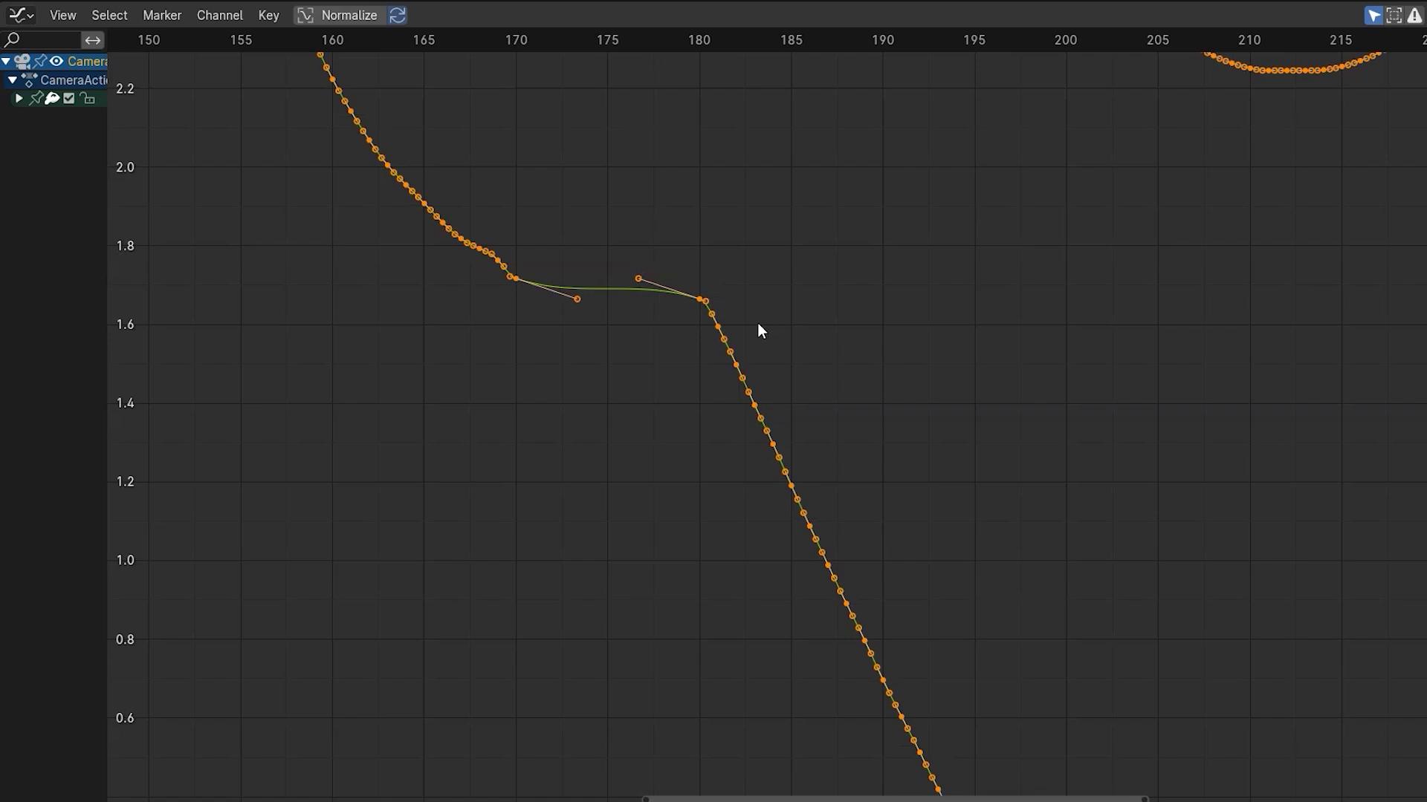
{"action": "key", "text": "alt+o"}
{"action": "key", "text": "alt+o"}
{"action": "key", "text": "alt+o"}
{"action": "key", "text": "alt+o"}
{"action": "key", "text": "alt+o"}
{"action": "key", "text": "alt+o"}
{"action": "key", "text": "alt+o"}
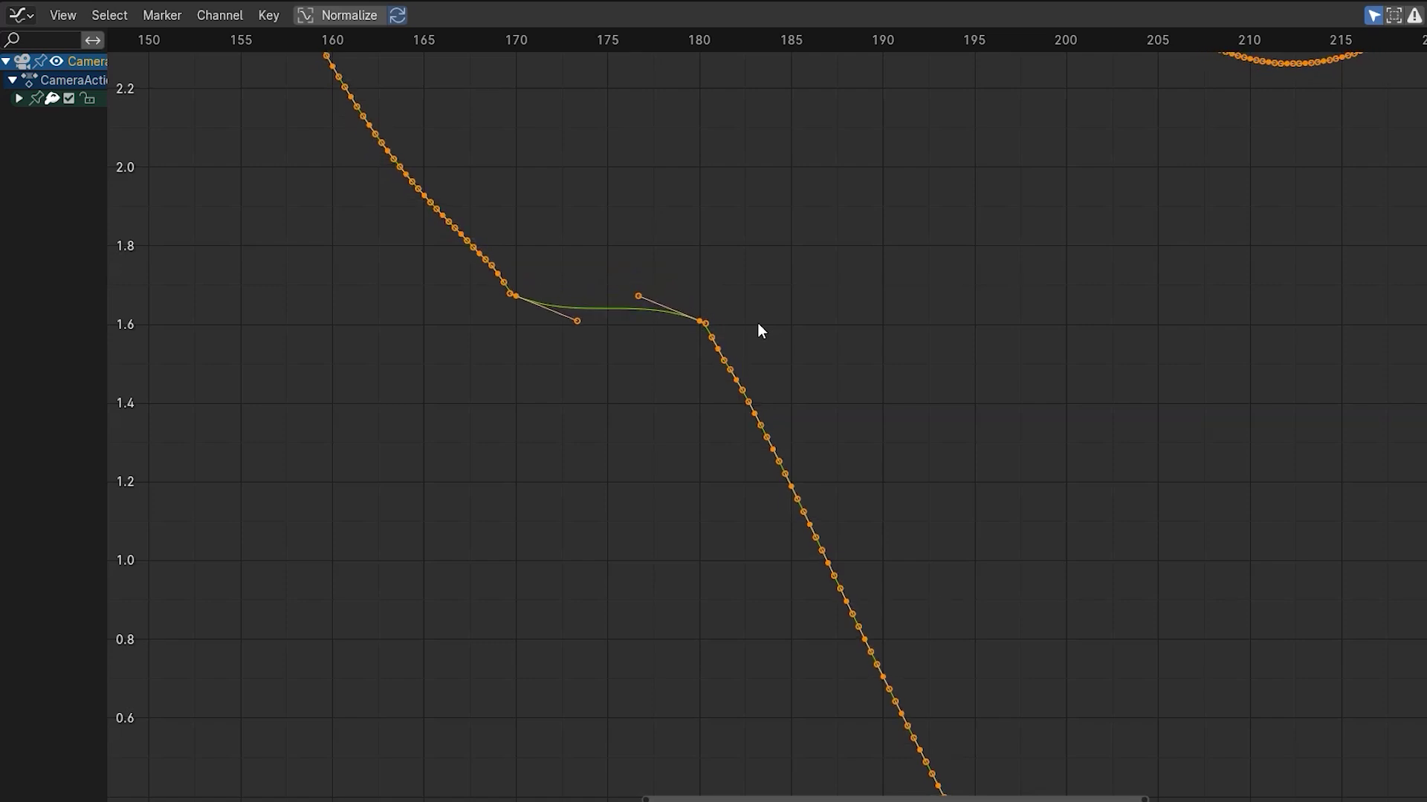
Step: Apply three more smoothing passes to the selected camera keyframes on both sides of the gap at frames 170 to 180
{"action": "scroll", "coordinate": [756, 322], "scroll_direction": "down", "scroll_amount": 2}
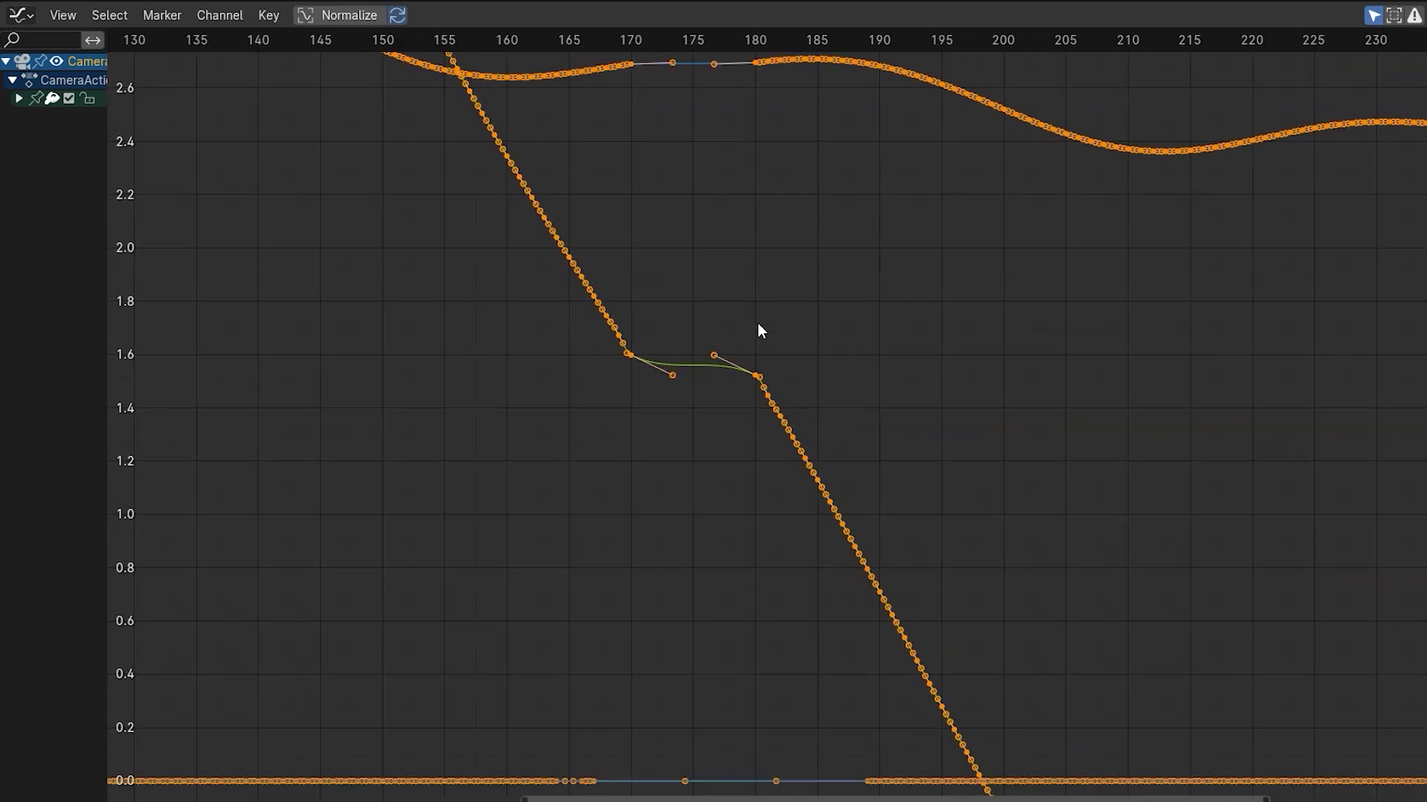
{"action": "scroll", "coordinate": [760, 330], "scroll_direction": "up", "scroll_amount": 3}
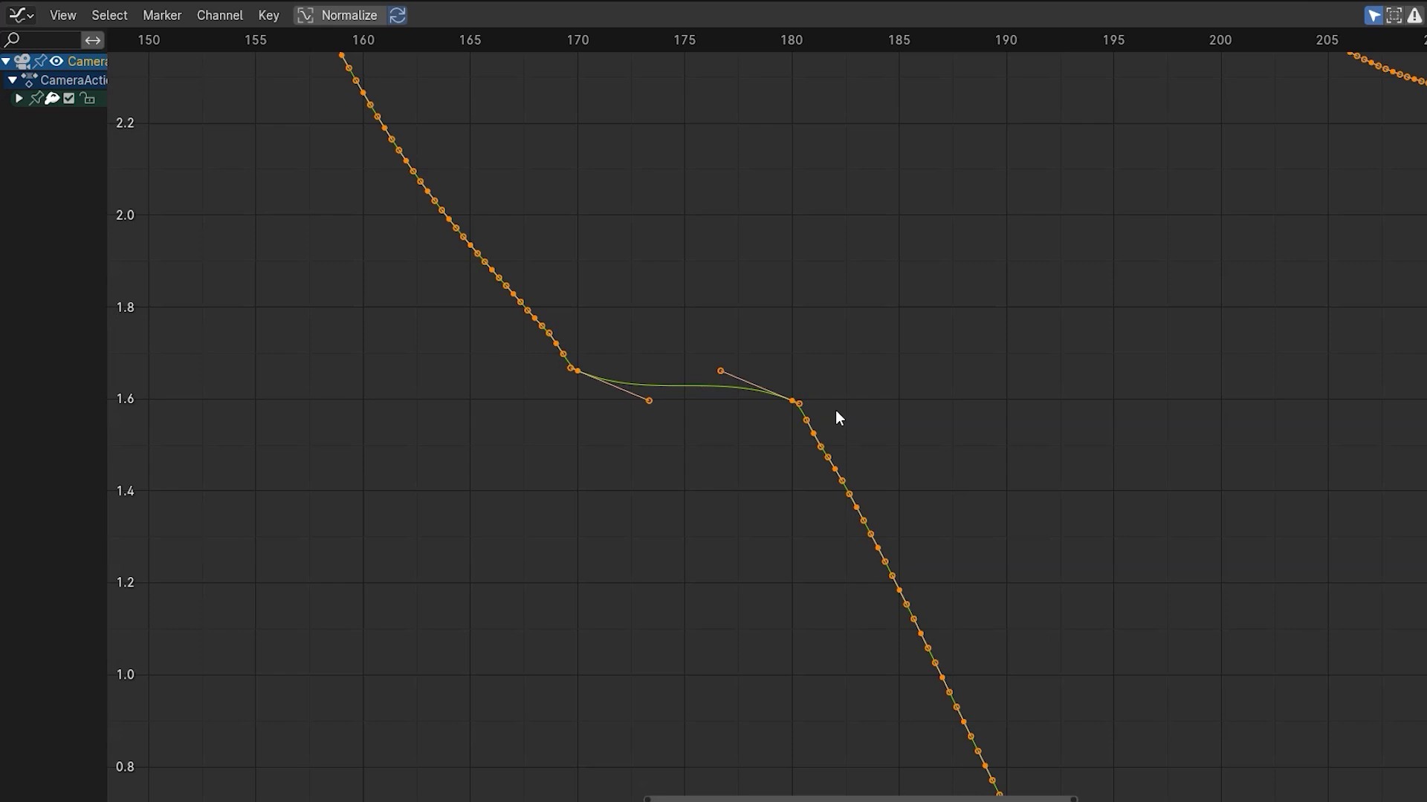
{"action": "key", "text": "alt+o"}
{"action": "key", "text": "alt+o"}
{"action": "key", "text": "alt+o"}
{"action": "key", "text": "alt+o"}
{"action": "key", "text": "alt+o"}
{"action": "key", "text": "alt+o"}
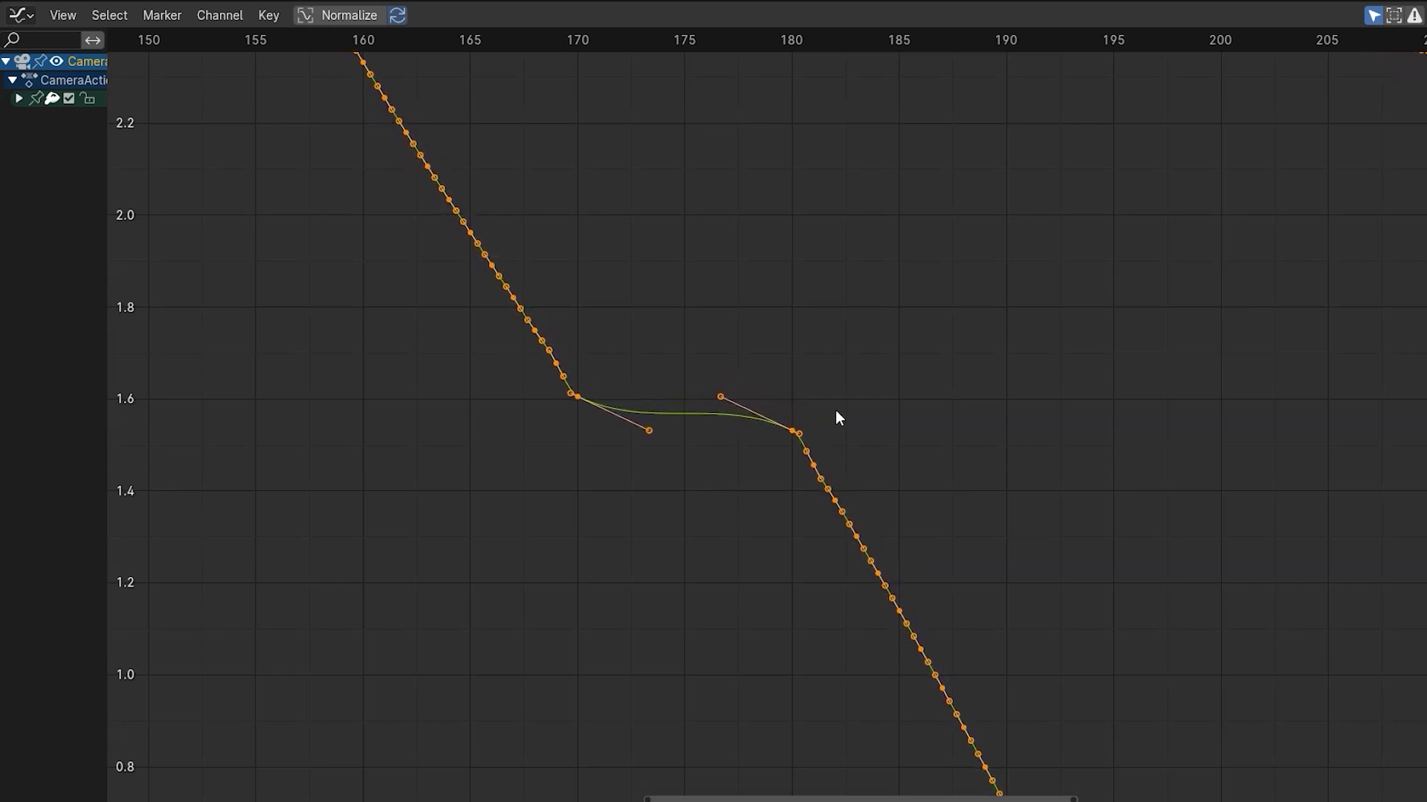
Step: Bake the selected camera keyframes to fill the gap between frames 170 and 180
{"action": "scroll", "coordinate": [836, 411], "scroll_direction": "down", "scroll_amount": 3}
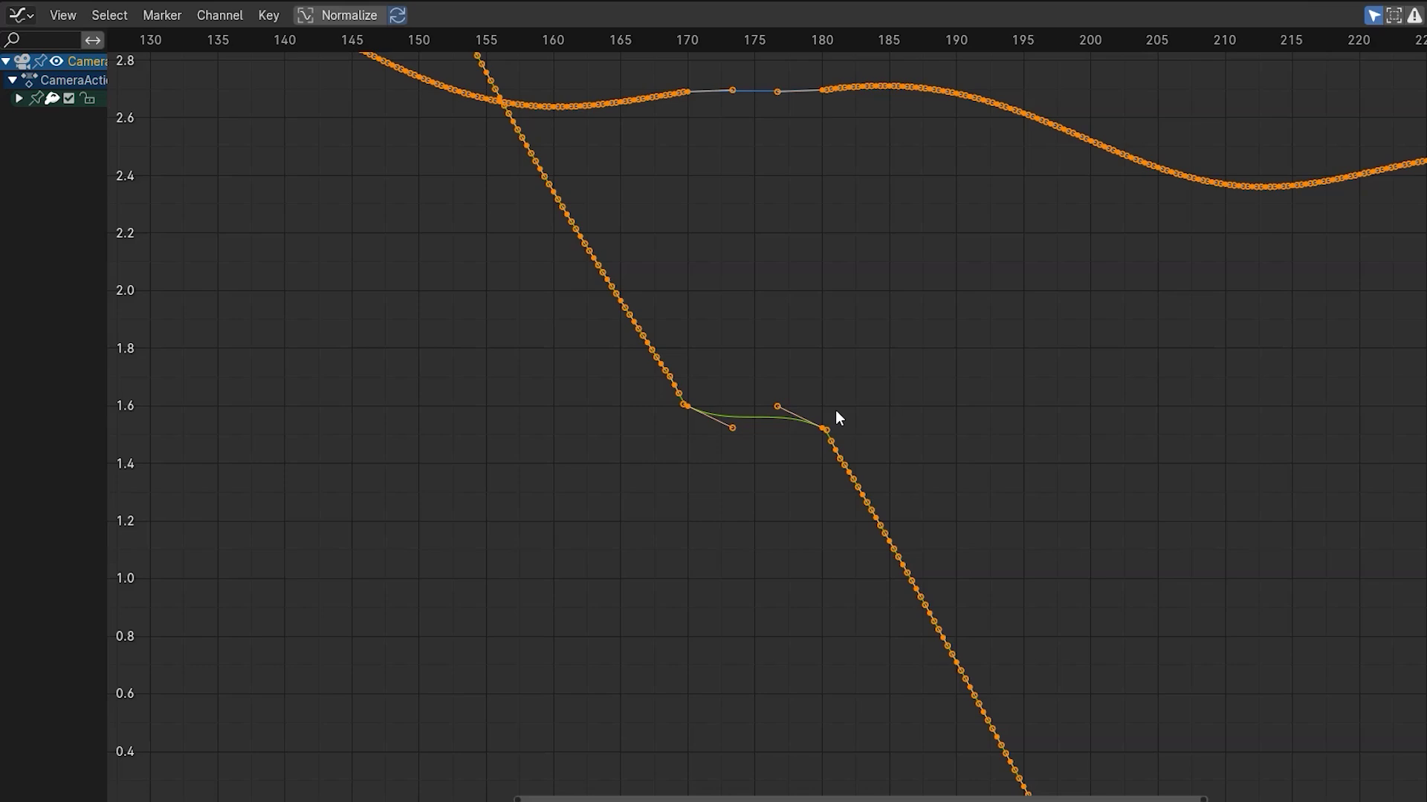
{"action": "scroll", "coordinate": [840, 322], "scroll_direction": "down", "scroll_amount": 3}
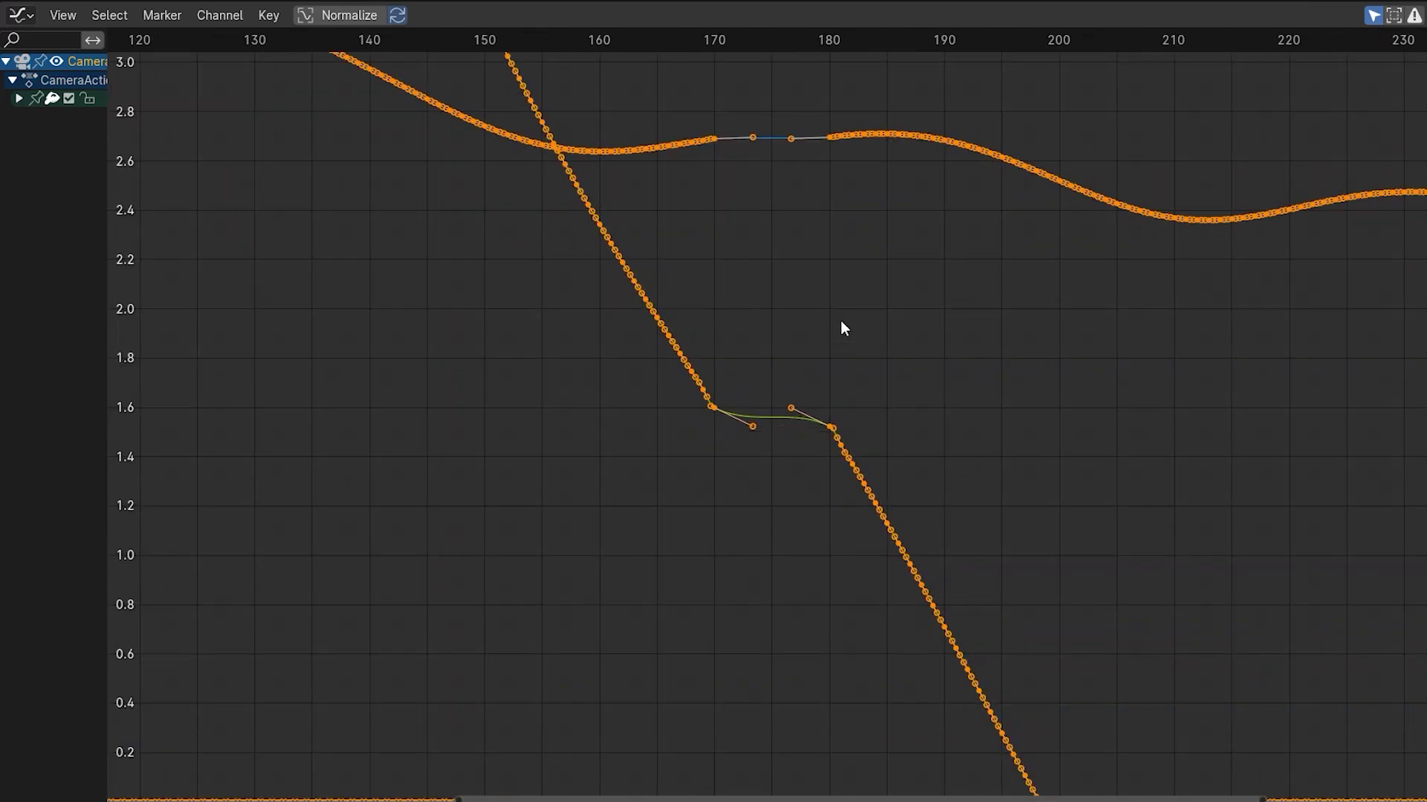
{"action": "left_click", "coordinate": [265, 16]}
{"action": "mouse_move", "coordinate": [275, 43]}
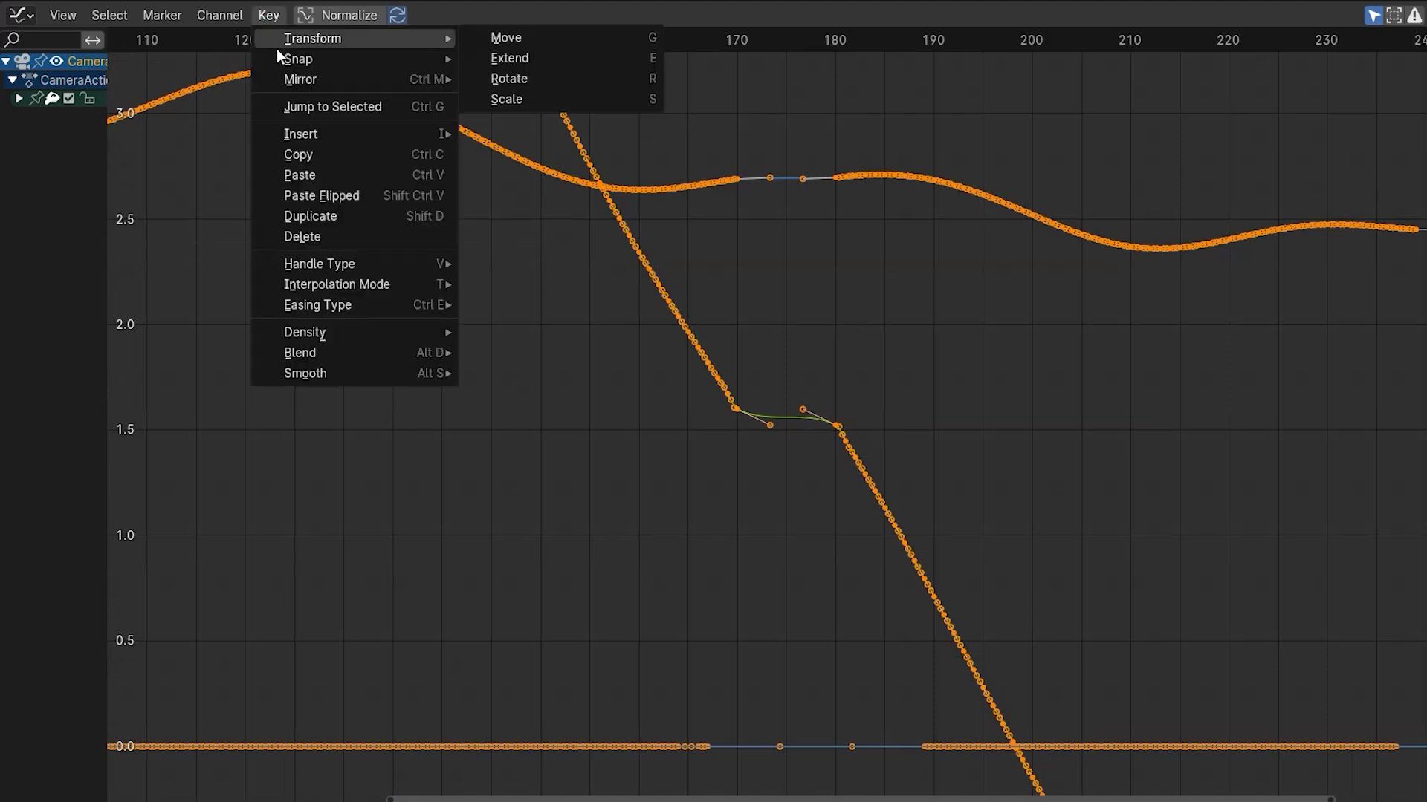
{"action": "mouse_move", "coordinate": [309, 331]}
{"action": "left_click", "coordinate": [573, 373]}
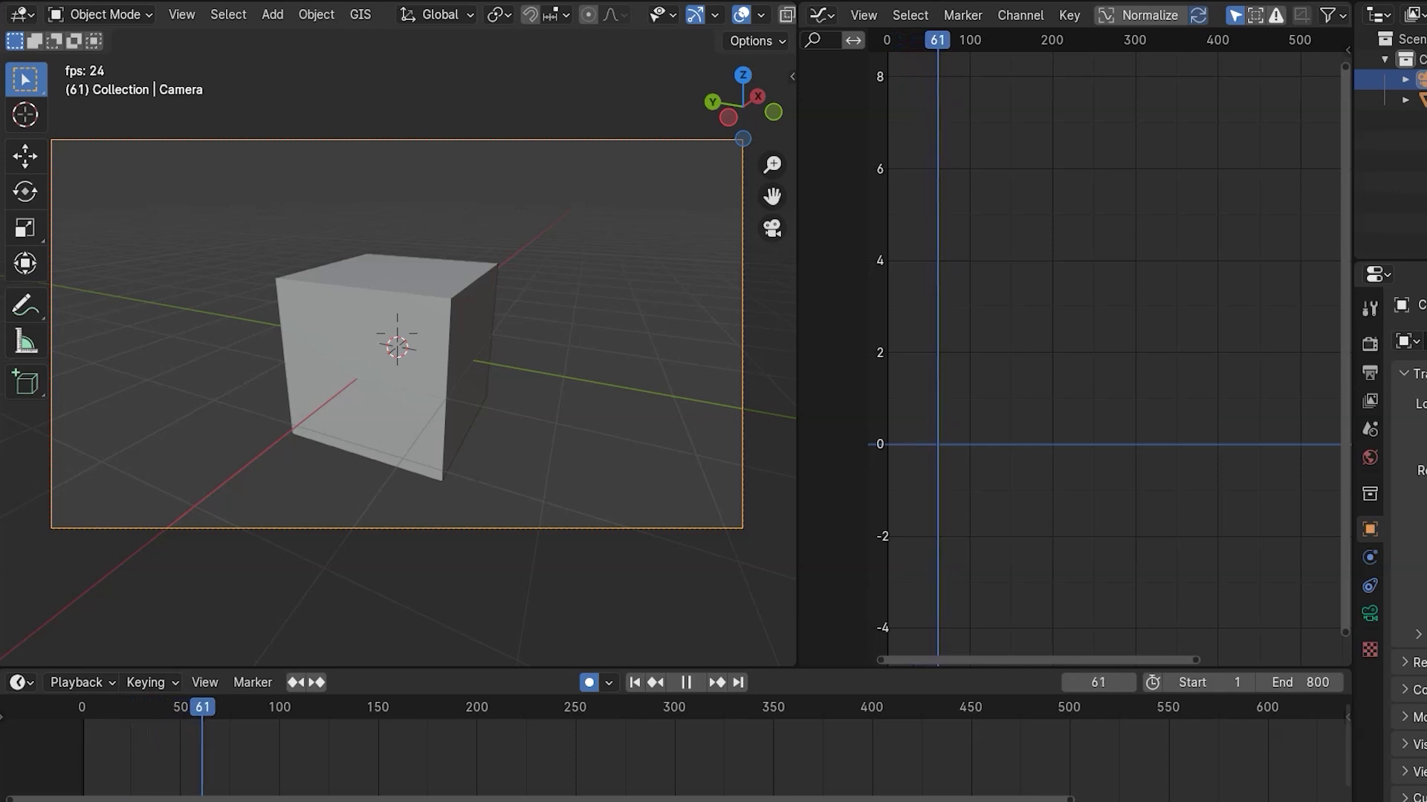
Step: Record a new camera walk around the cube as automatic keyframes, confirm the walk and stop playback at frame 339
{"action": "key", "text": "s"}
{"action": "key", "text": "d"}
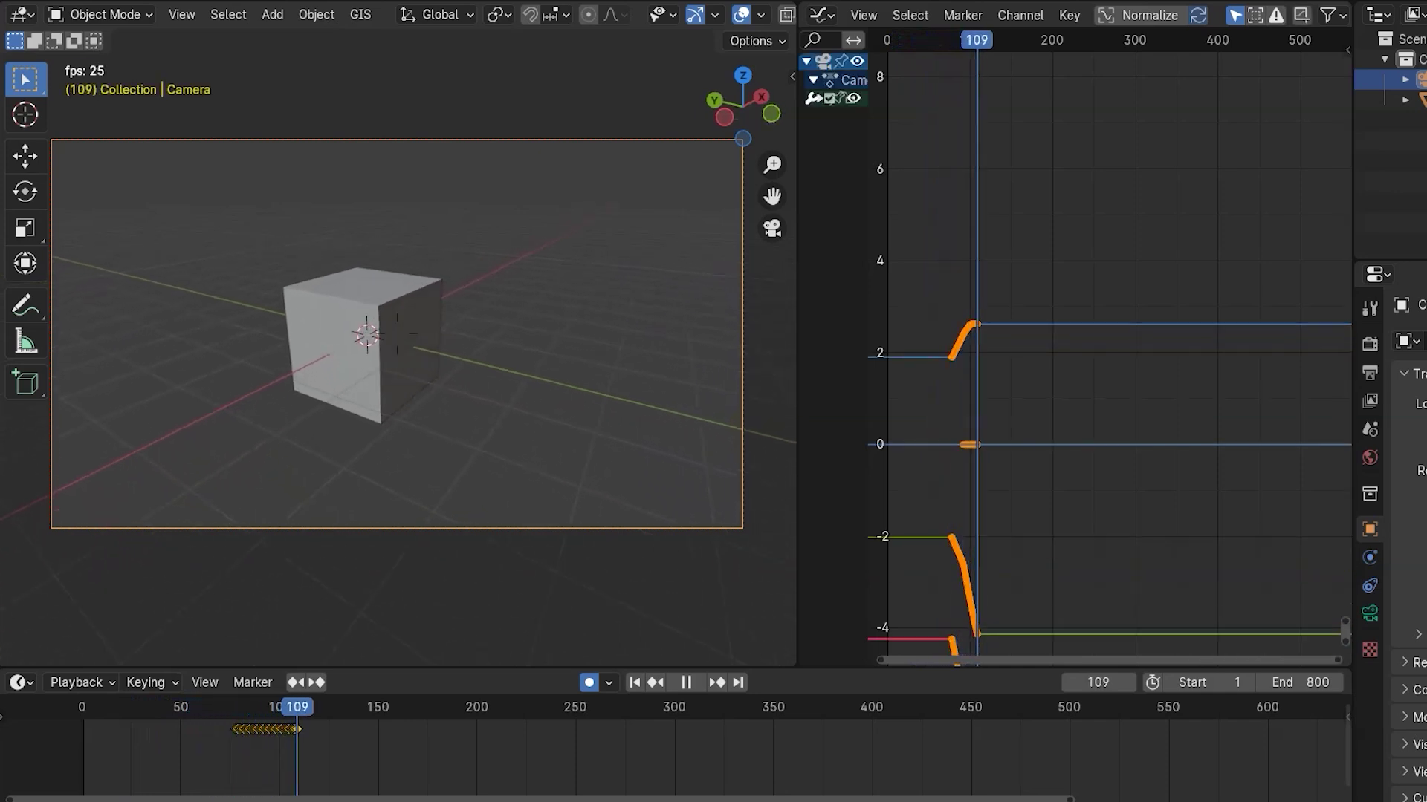
{"action": "key", "text": "w"}
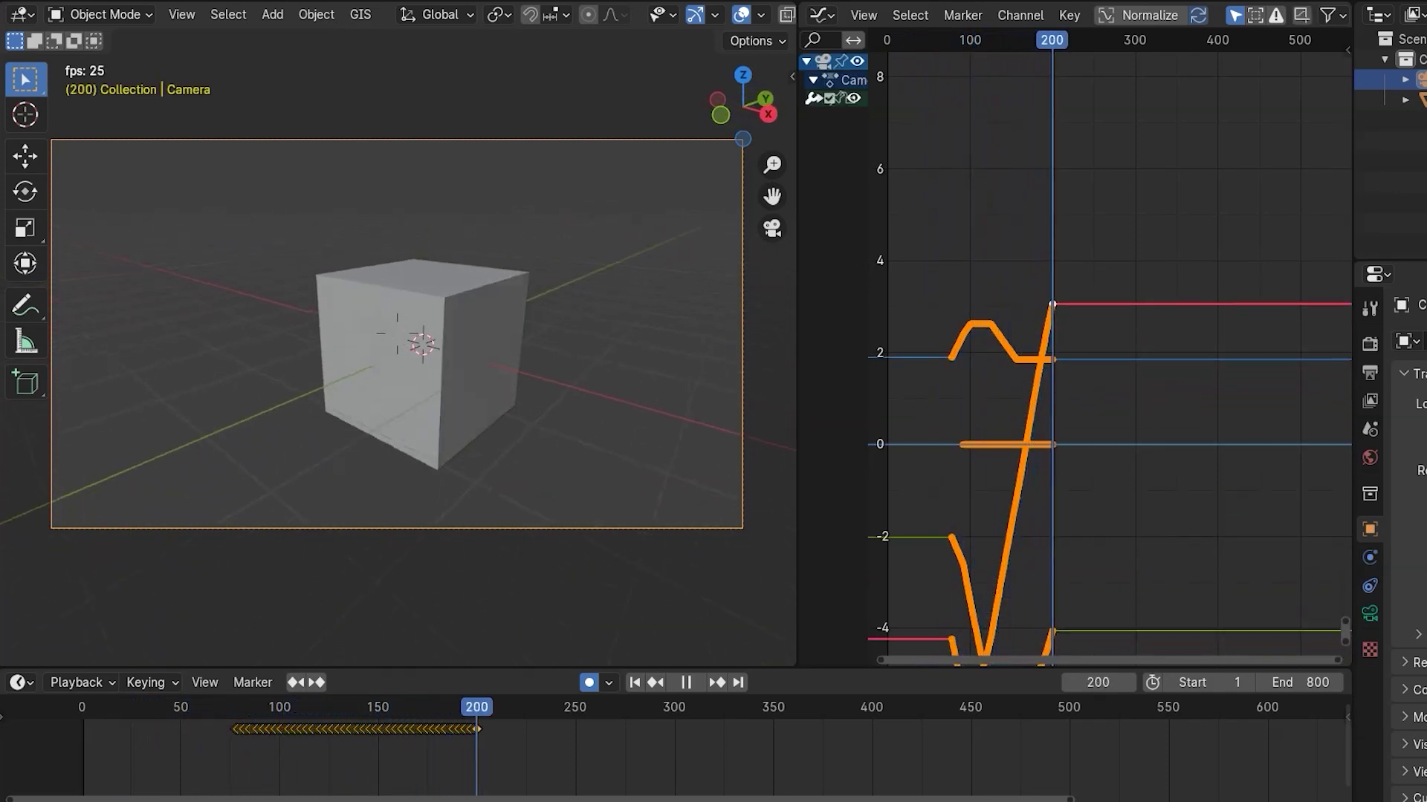
{"action": "key", "text": "s"}
{"action": "key", "text": "d"}
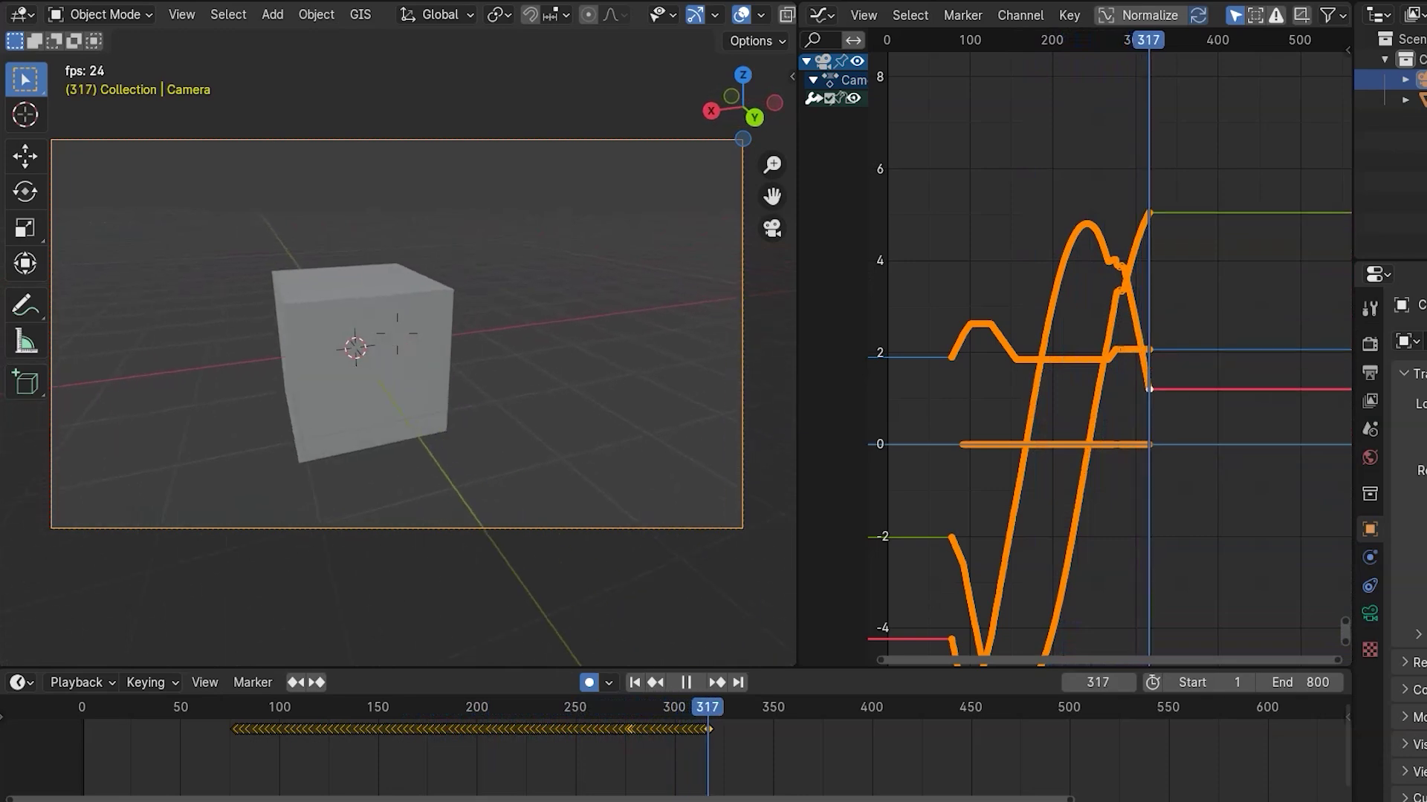
{"action": "key", "text": "Return"}
{"action": "key", "text": "space"}
Step: Widen the Graph Editor and bake the selected camera keyframes to fill the gap between about frames 278 and 286
{"action": "scroll", "coordinate": [1125, 238], "scroll_direction": "up", "scroll_amount": 10}
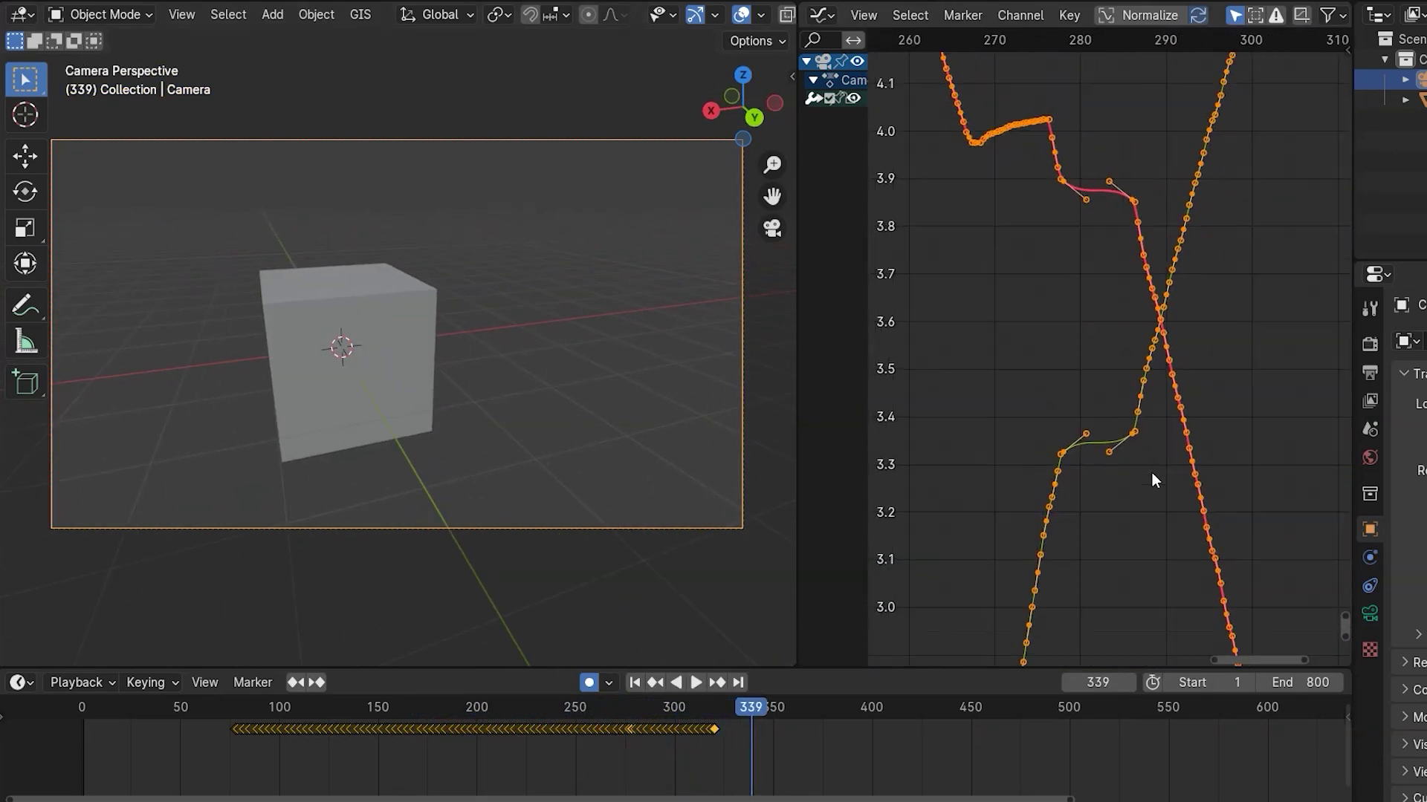
{"action": "left_click_drag", "start_coordinate": [796, 319], "coordinate": [650, 319]}
{"action": "key", "text": "ctrl+z"}
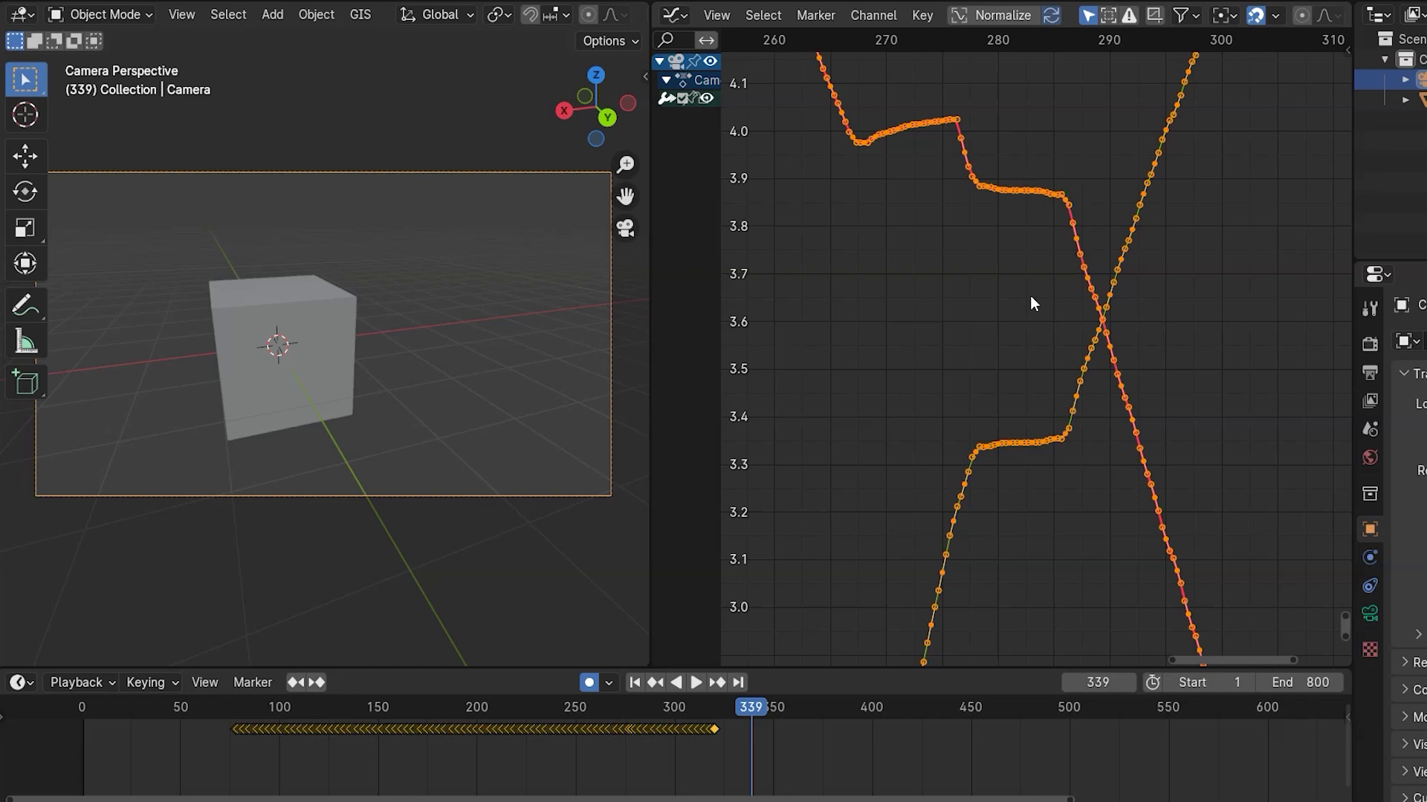
Step: Smooth the baked camera keyframes repeatedly until the location curves run evenly between frames 260 and 310
{"action": "key", "text": "alt+o"}
{"action": "key", "text": "alt+o"}
{"action": "key", "text": "alt+o"}
{"action": "key", "text": "alt+o"}
{"action": "key", "text": "alt+o"}
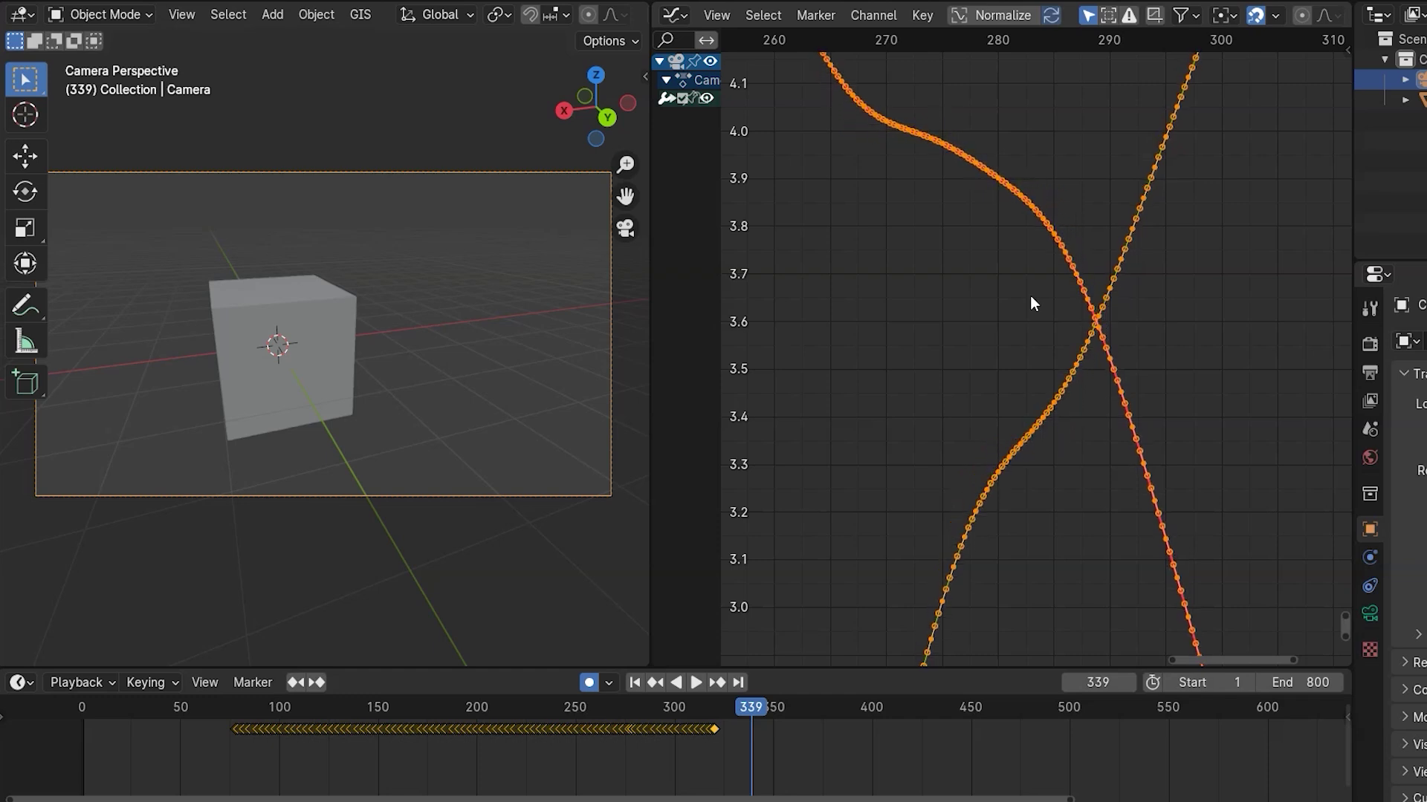
{"action": "key", "text": "alt+o"}
{"action": "key", "text": "alt+o"}
{"action": "key", "text": "alt+o"}
{"action": "key", "text": "alt+o"}
{"action": "key", "text": "alt+o"}
{"action": "key", "text": "alt+o"}
{"action": "key", "text": "alt+o"}
{"action": "key", "text": "alt+o"}
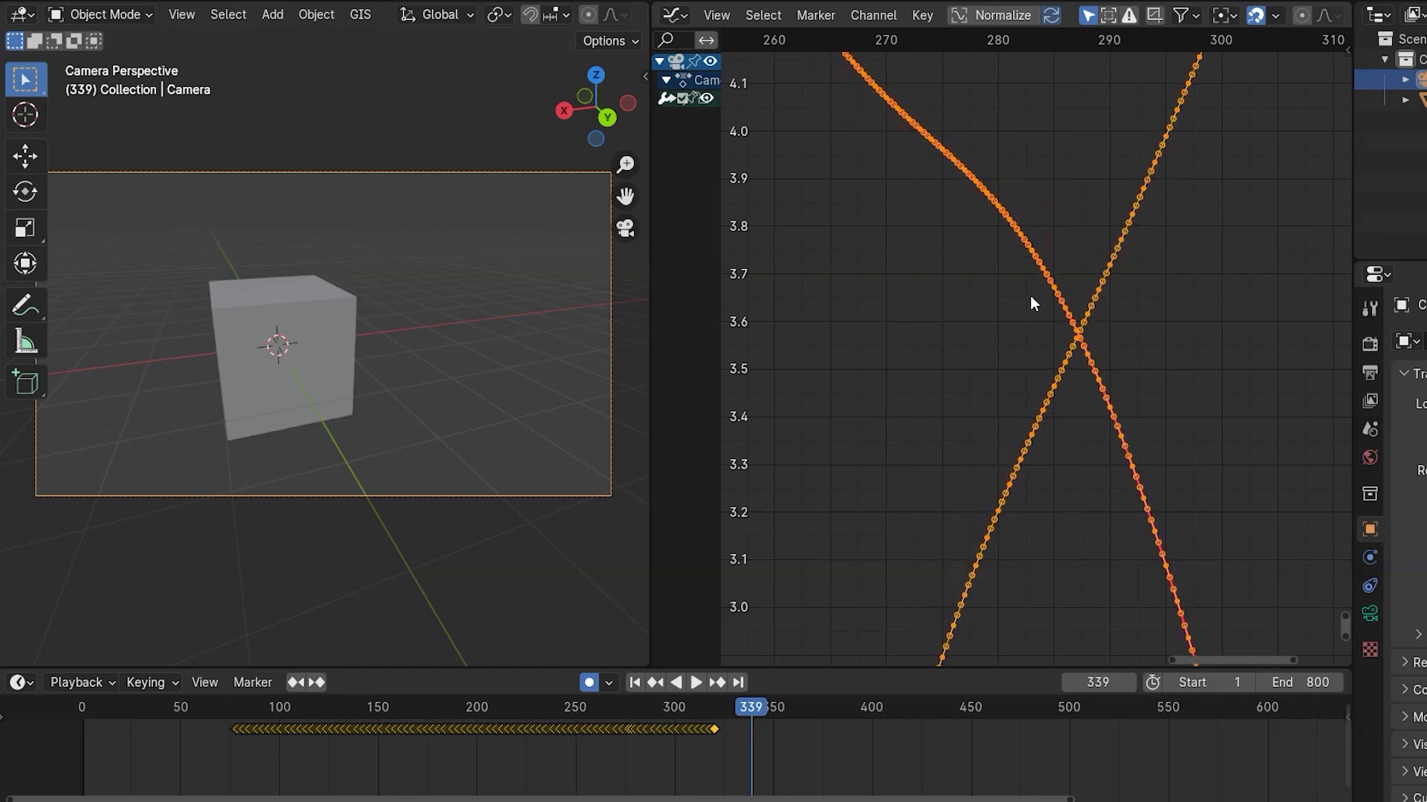
{"action": "key", "text": "alt+o"}
{"action": "key", "text": "alt+o"}
{"action": "key", "text": "alt+o"}
{"action": "key", "text": "alt+o"}
{"action": "key", "text": "alt+o"}
{"action": "key", "text": "alt+o"}
{"action": "key", "text": "alt+o"}
{"action": "key", "text": "alt+o"}
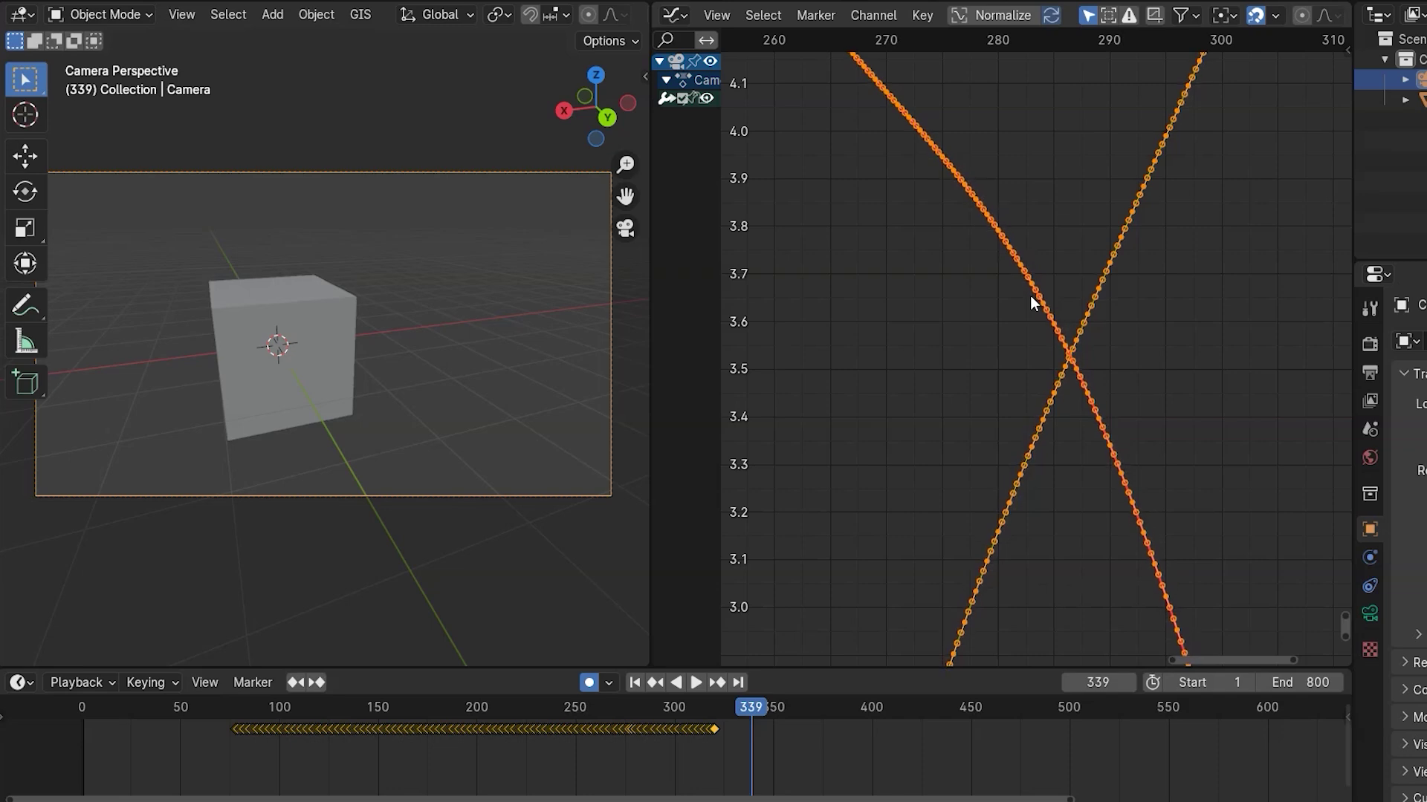
{"action": "key", "text": "alt+o"}
{"action": "key", "text": "alt+o"}
{"action": "key", "text": "alt+o"}
{"action": "key", "text": "alt+o"}
{"action": "key", "text": "alt+o"}
{"action": "key", "text": "alt+o"}
{"action": "key", "text": "alt+o"}
{"action": "key", "text": "alt+o"}
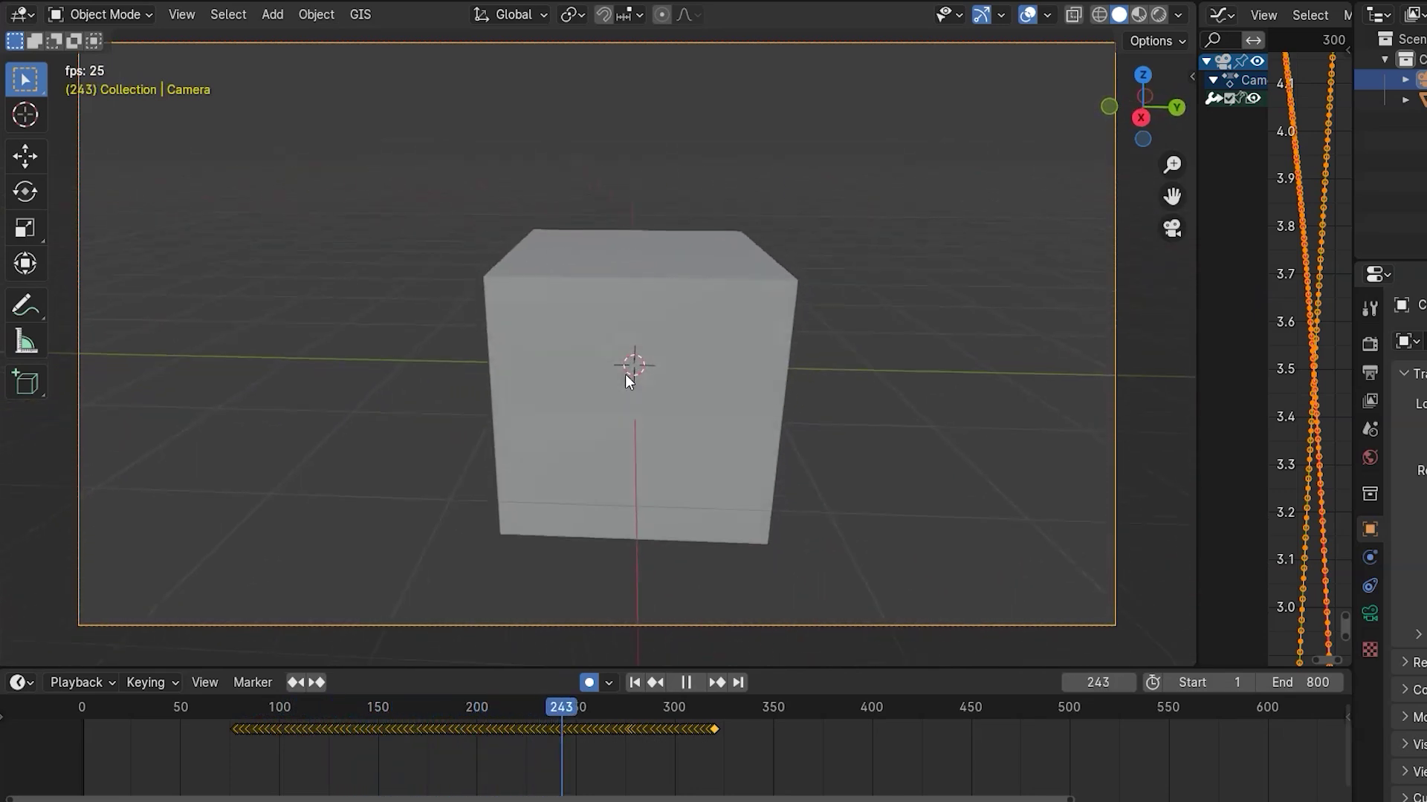
Step: Stop the playback at frame 326 and delete all of the camera's keyframes
{"action": "key", "text": "space"}
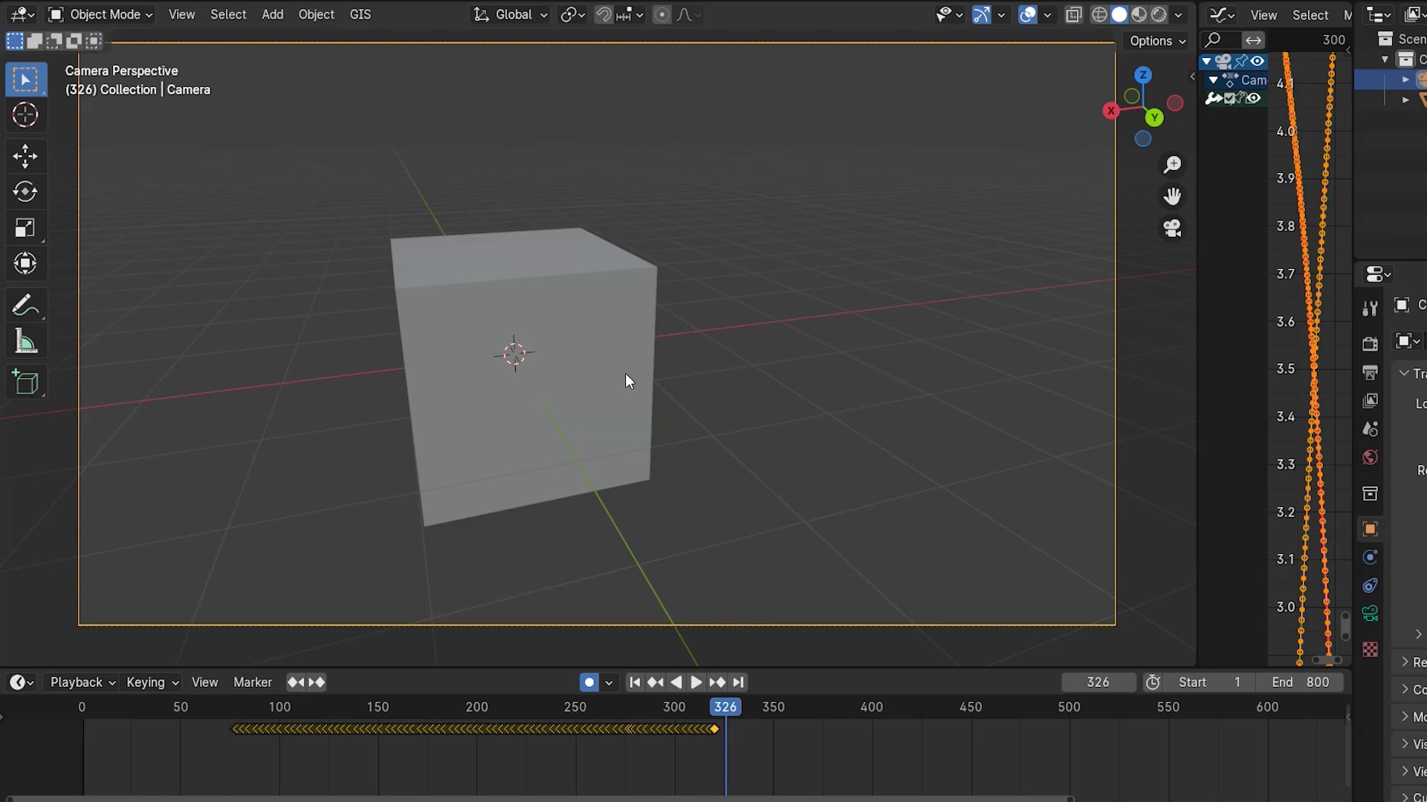
{"action": "key", "text": "x"}
{"action": "left_click", "coordinate": [713, 694]}
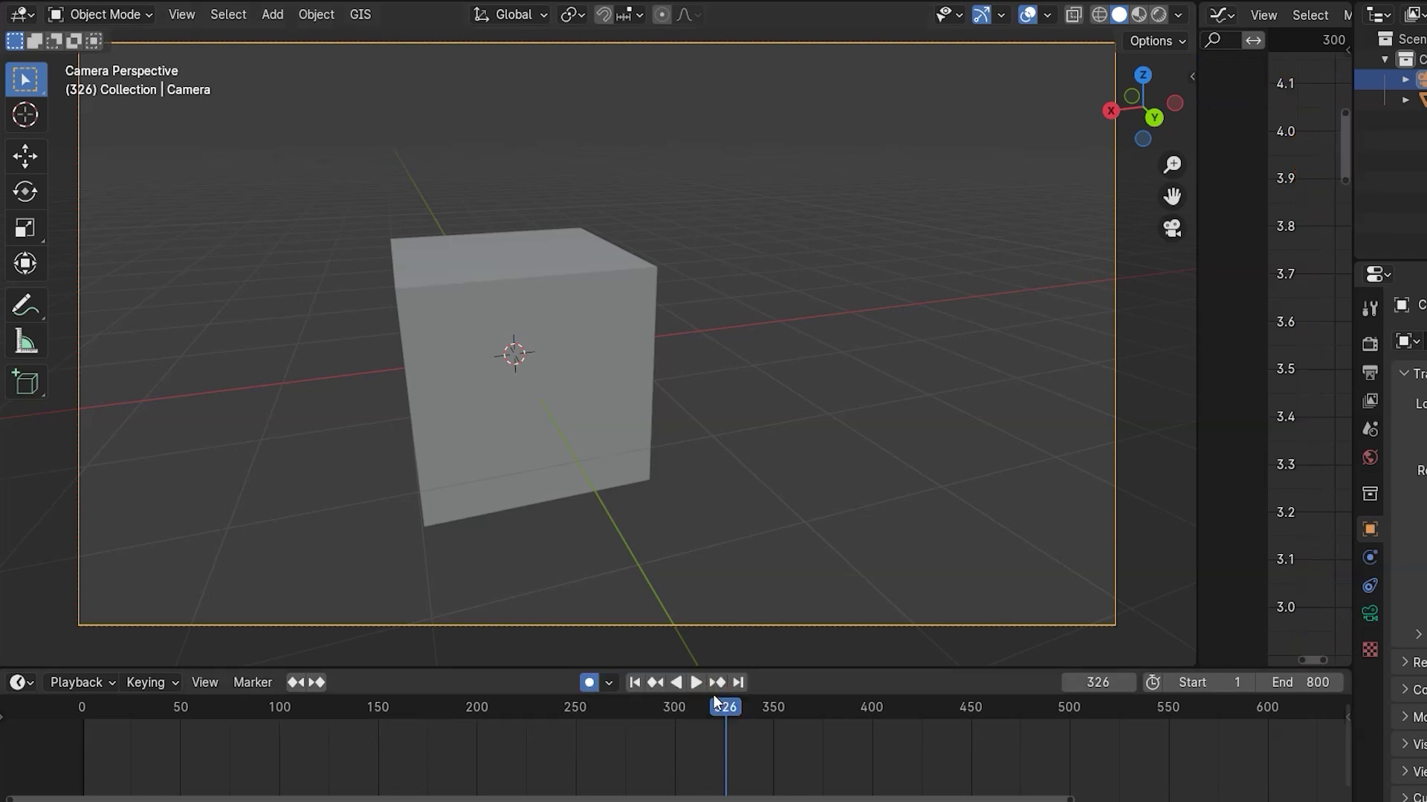
Step: Widen the Graph Editor and record another camera walk around the cube from frame 1 as automatic keyframes
{"action": "left_click_drag", "start_coordinate": [1196, 335], "coordinate": [892, 334]}
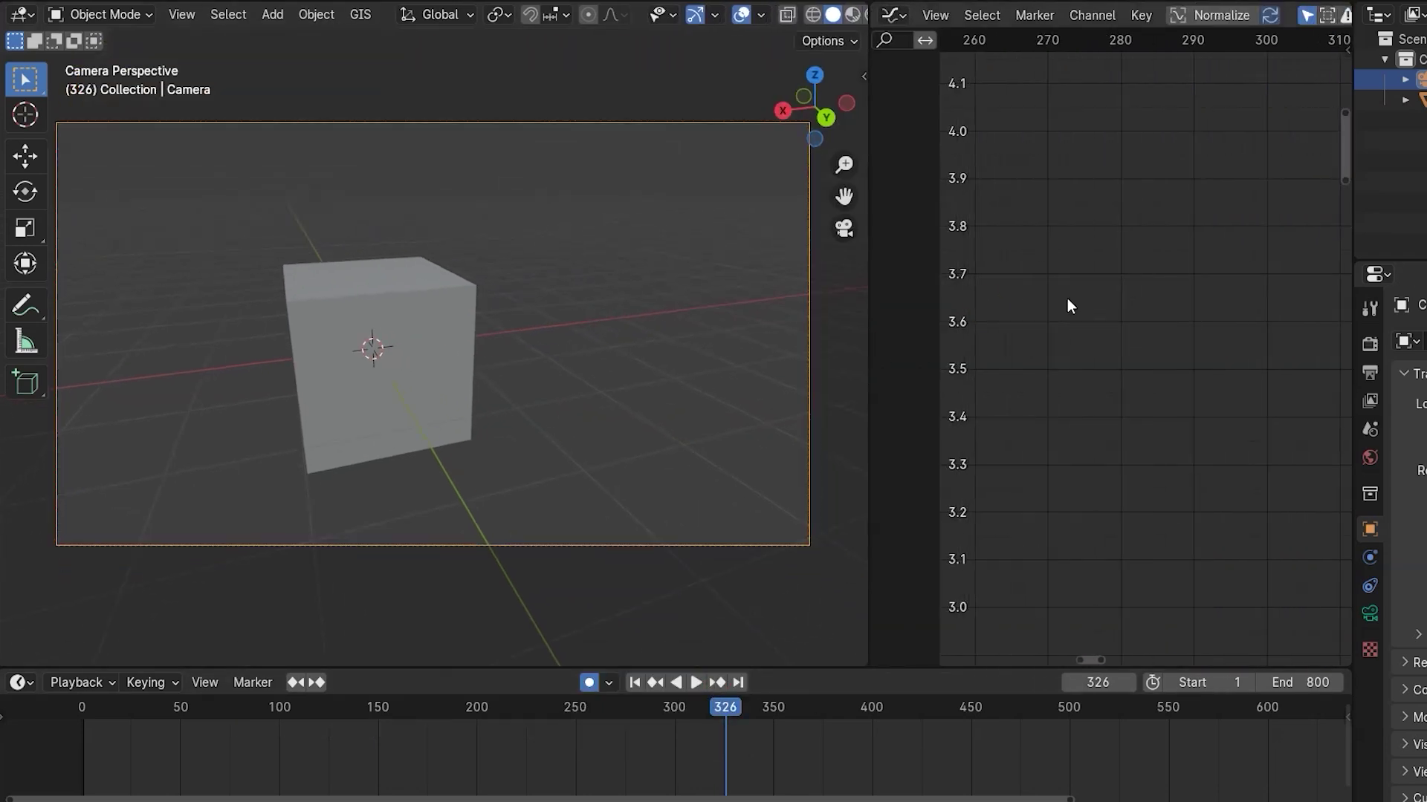
{"action": "key", "text": "shift+Left"}
{"action": "key", "text": "space"}
{"action": "key", "text": "d"}
{"action": "key", "text": "s"}
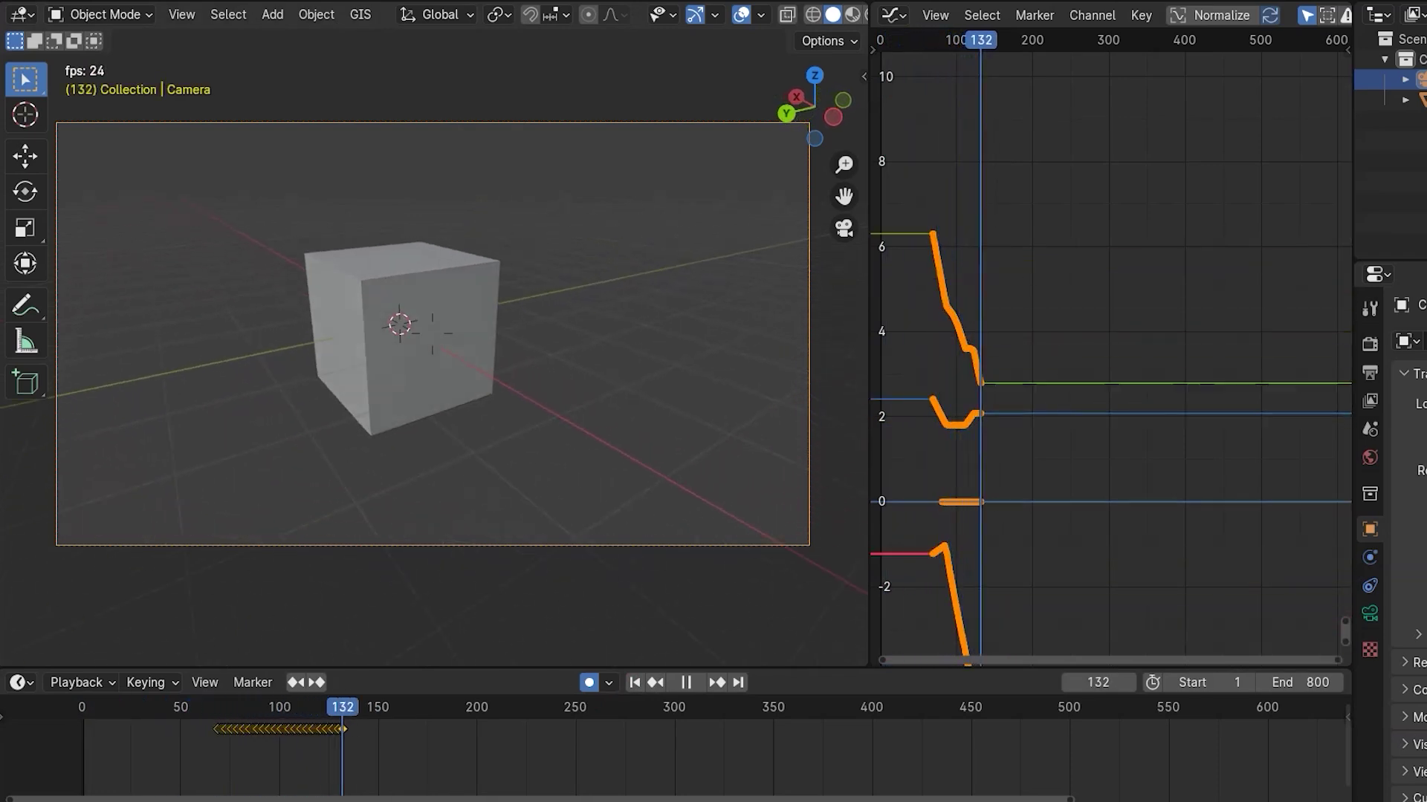
{"action": "key", "text": "w"}
{"action": "key", "text": "s"}
{"action": "key", "text": "d"}
{"action": "key", "text": "w"}
{"action": "key", "text": "s"}
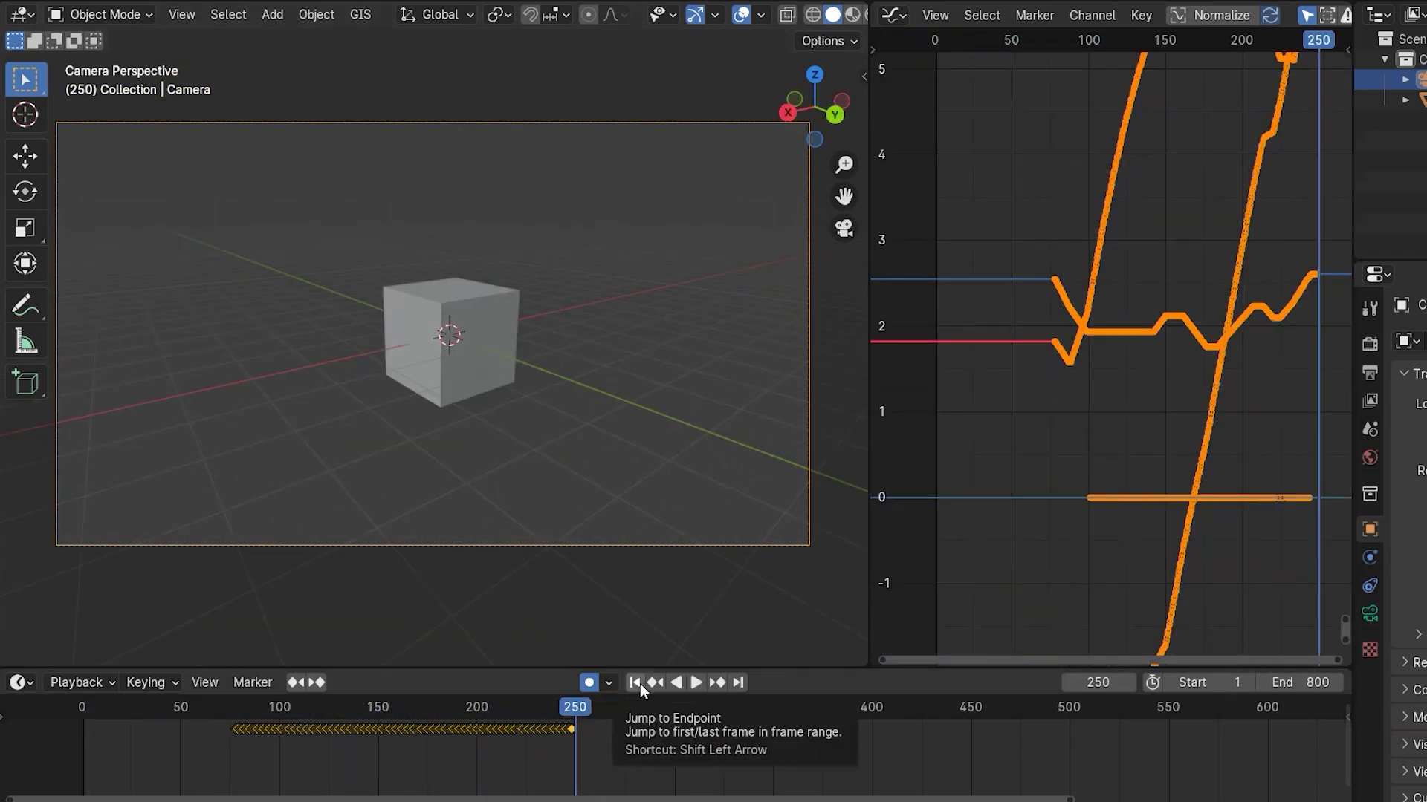
Step: Return to the first frame and play the recorded camera move twice from just before its first keyframes to examine the motion
{"action": "left_click", "coordinate": [639, 683]}
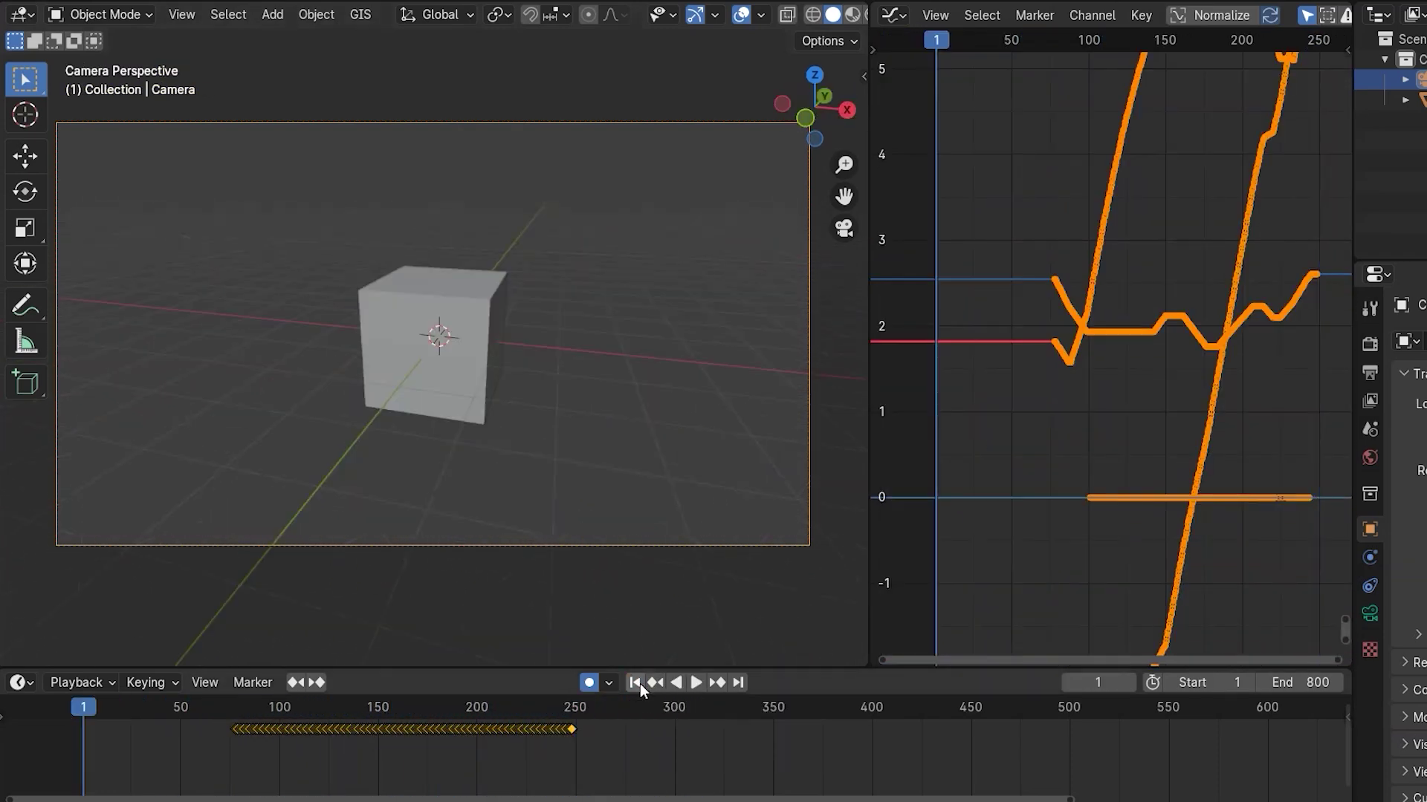
{"action": "left_click", "coordinate": [207, 703]}
{"action": "key", "text": "space"}
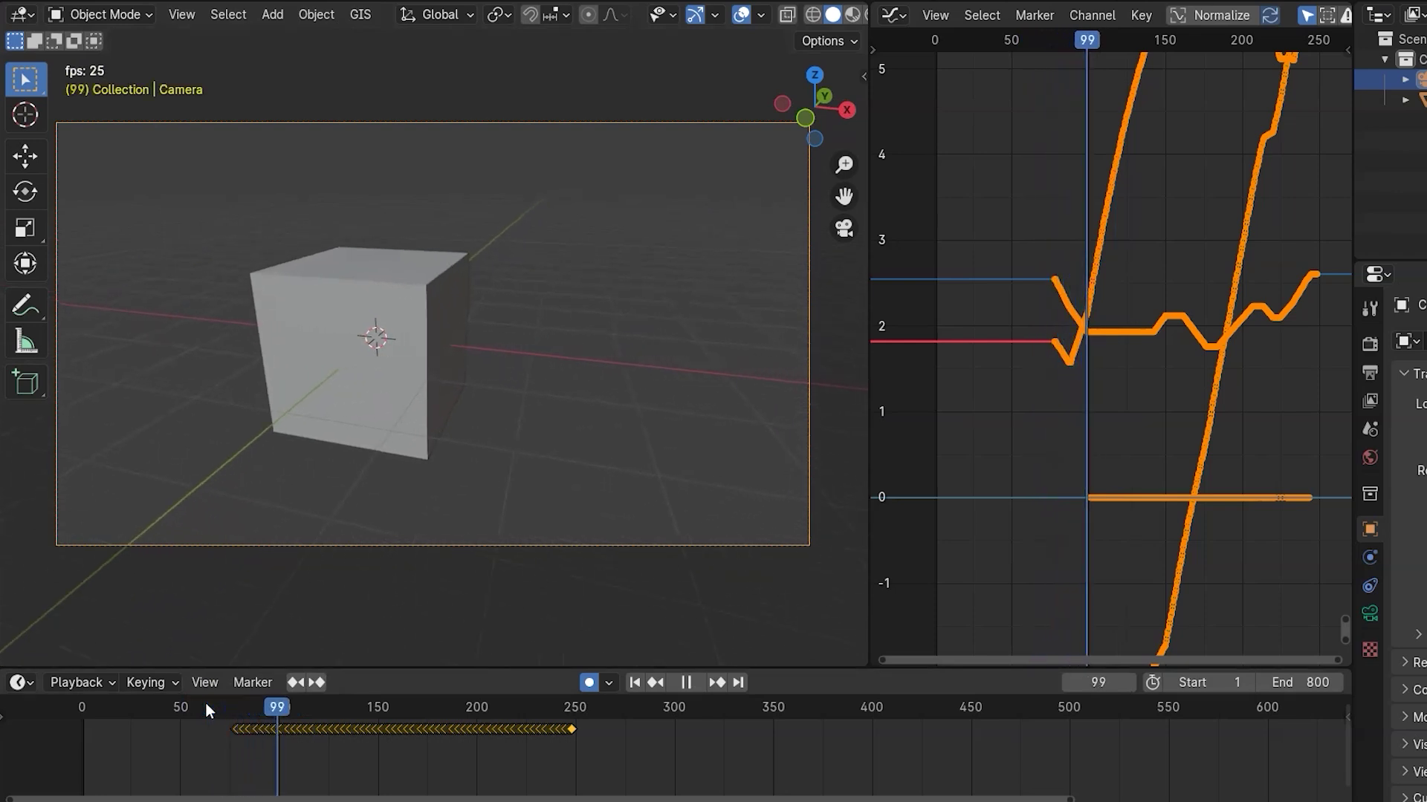
{"action": "key", "text": "space"}
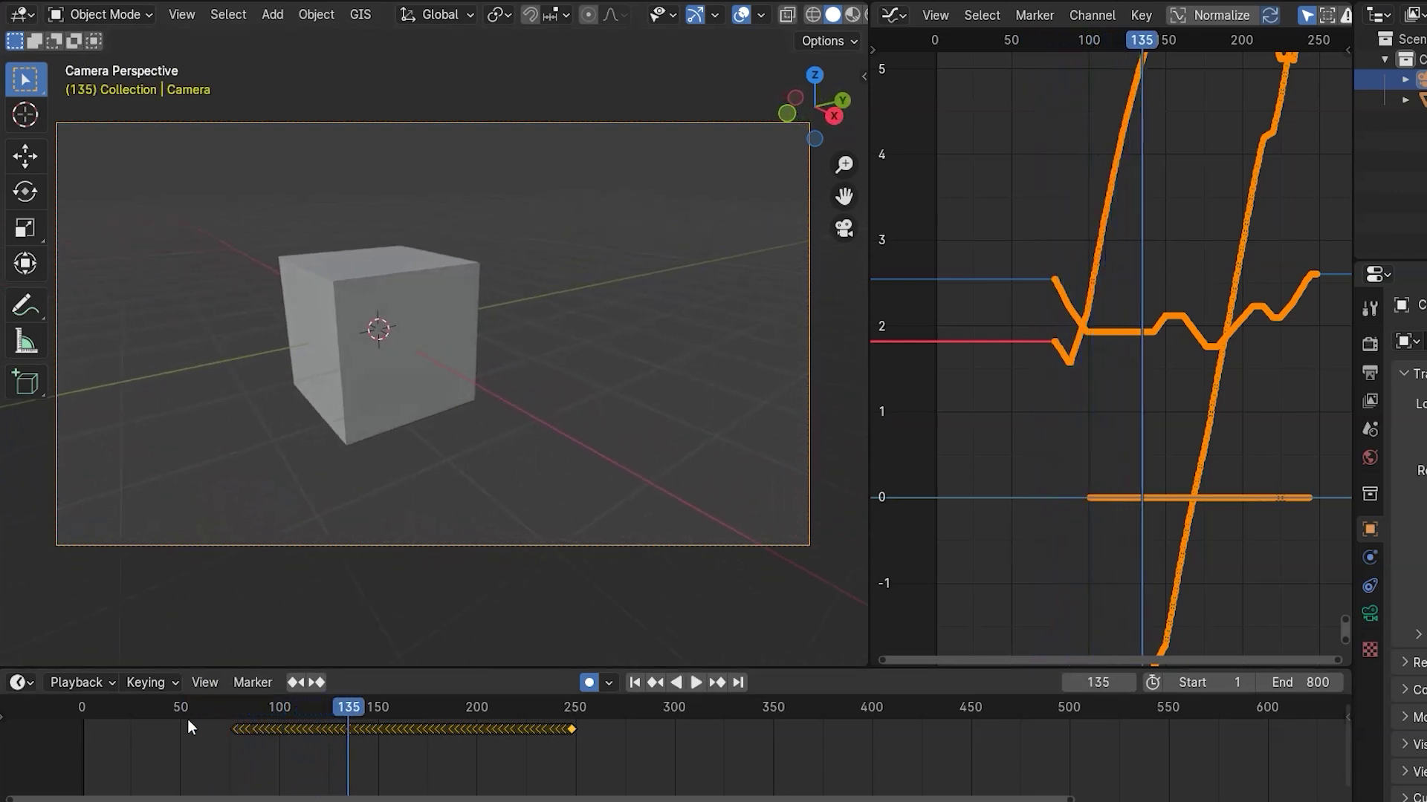
{"action": "left_click", "coordinate": [213, 709]}
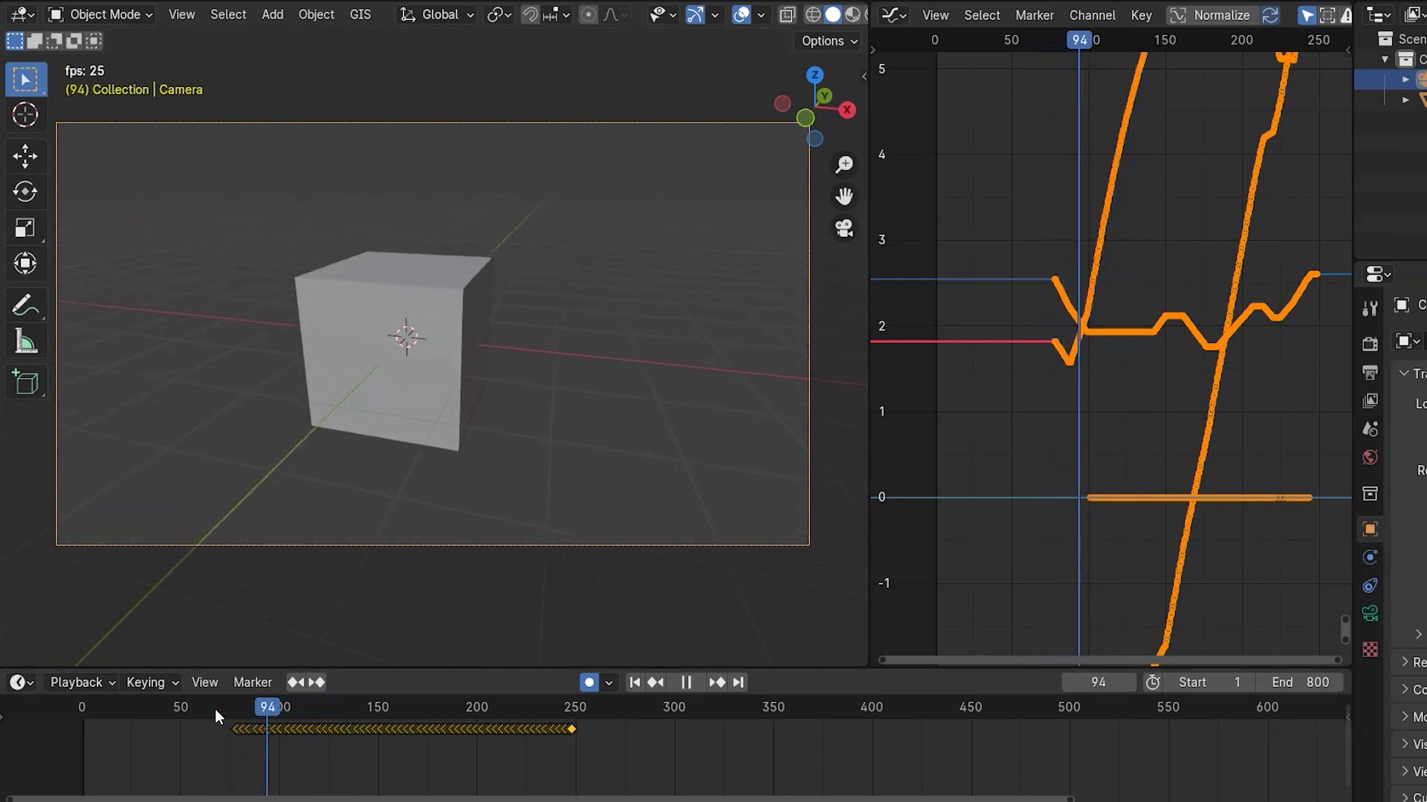
{"action": "key", "text": "space"}
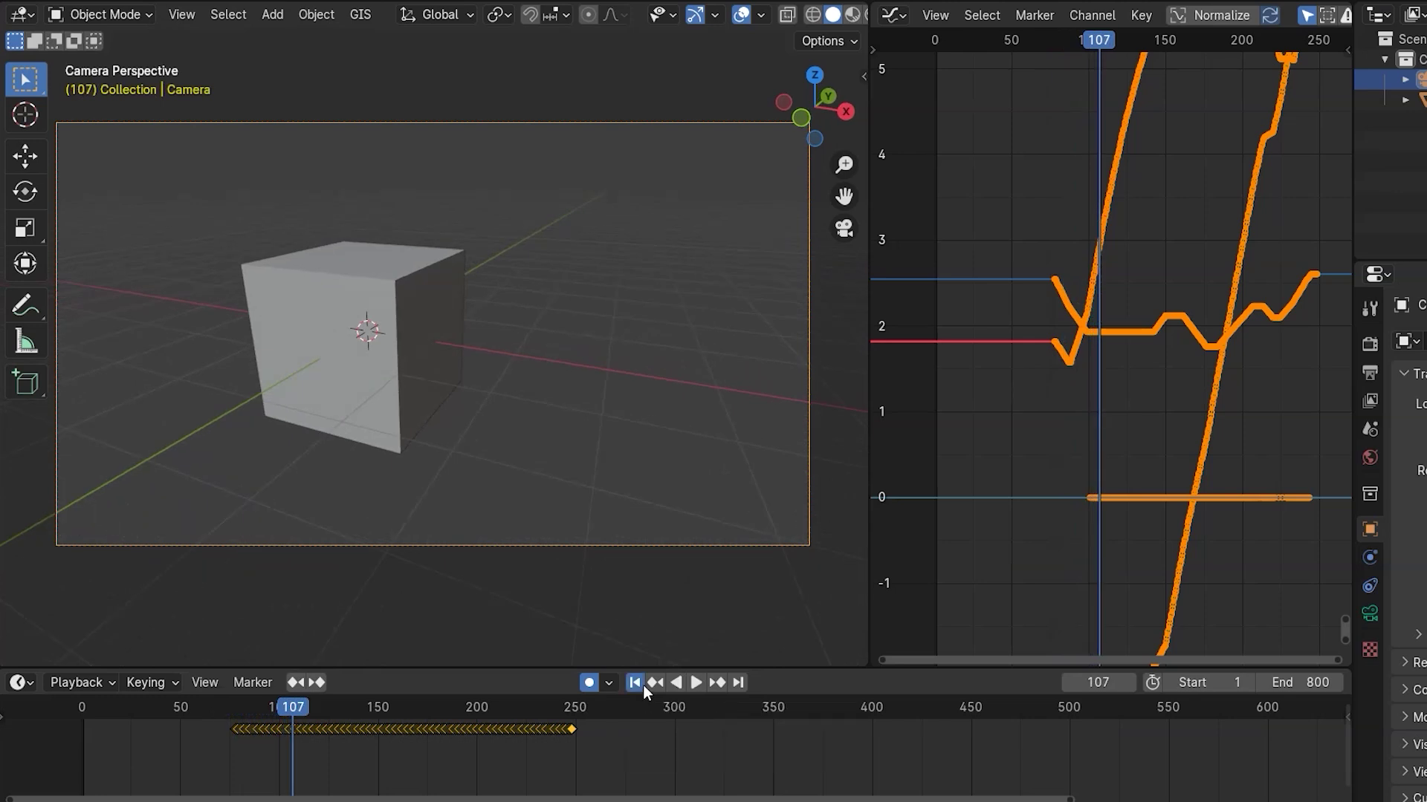
Step: Insert one camera keyframe at frame 1 and another at frame 254, just after the recorded move
{"action": "left_click", "coordinate": [644, 687]}
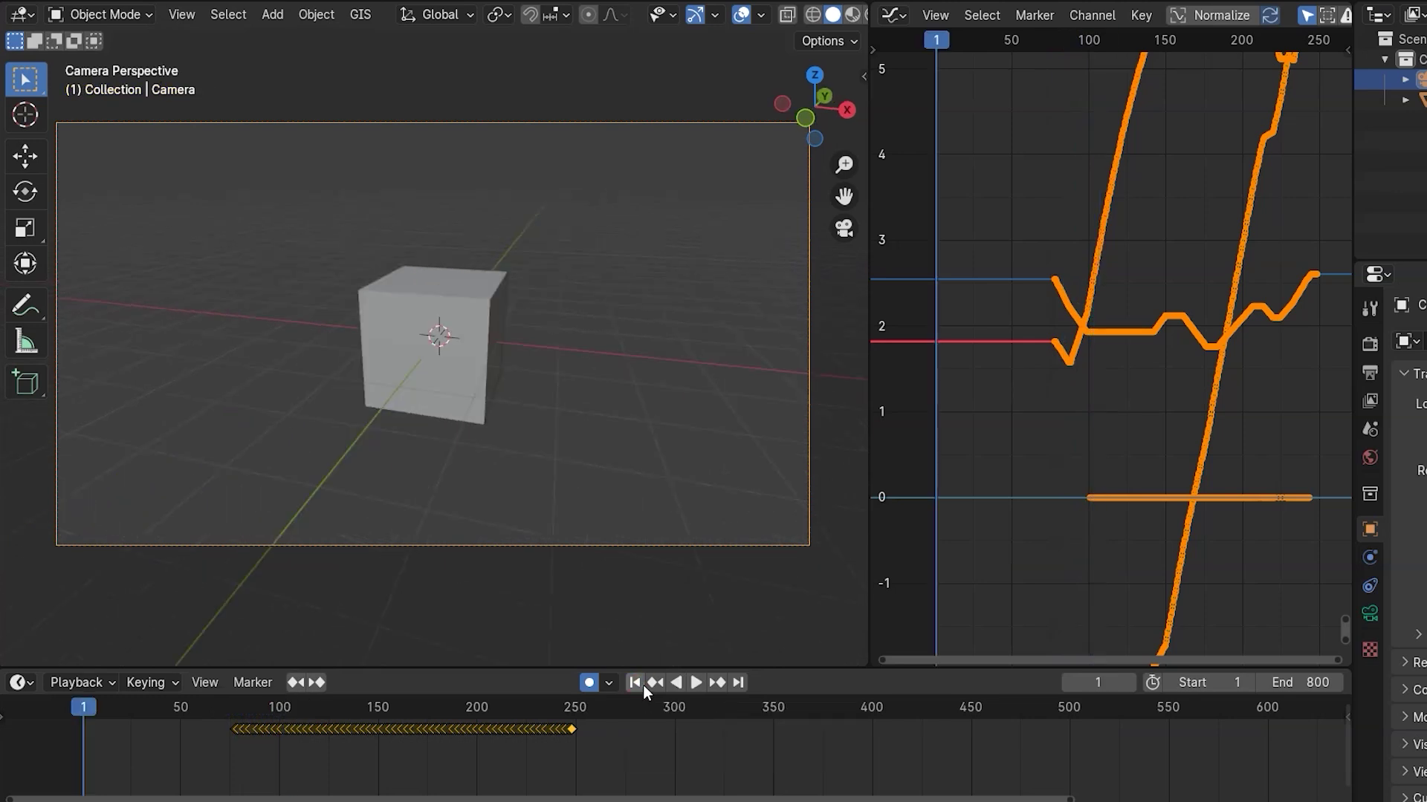
{"action": "key", "text": "k"}
{"action": "left_click", "coordinate": [709, 385]}
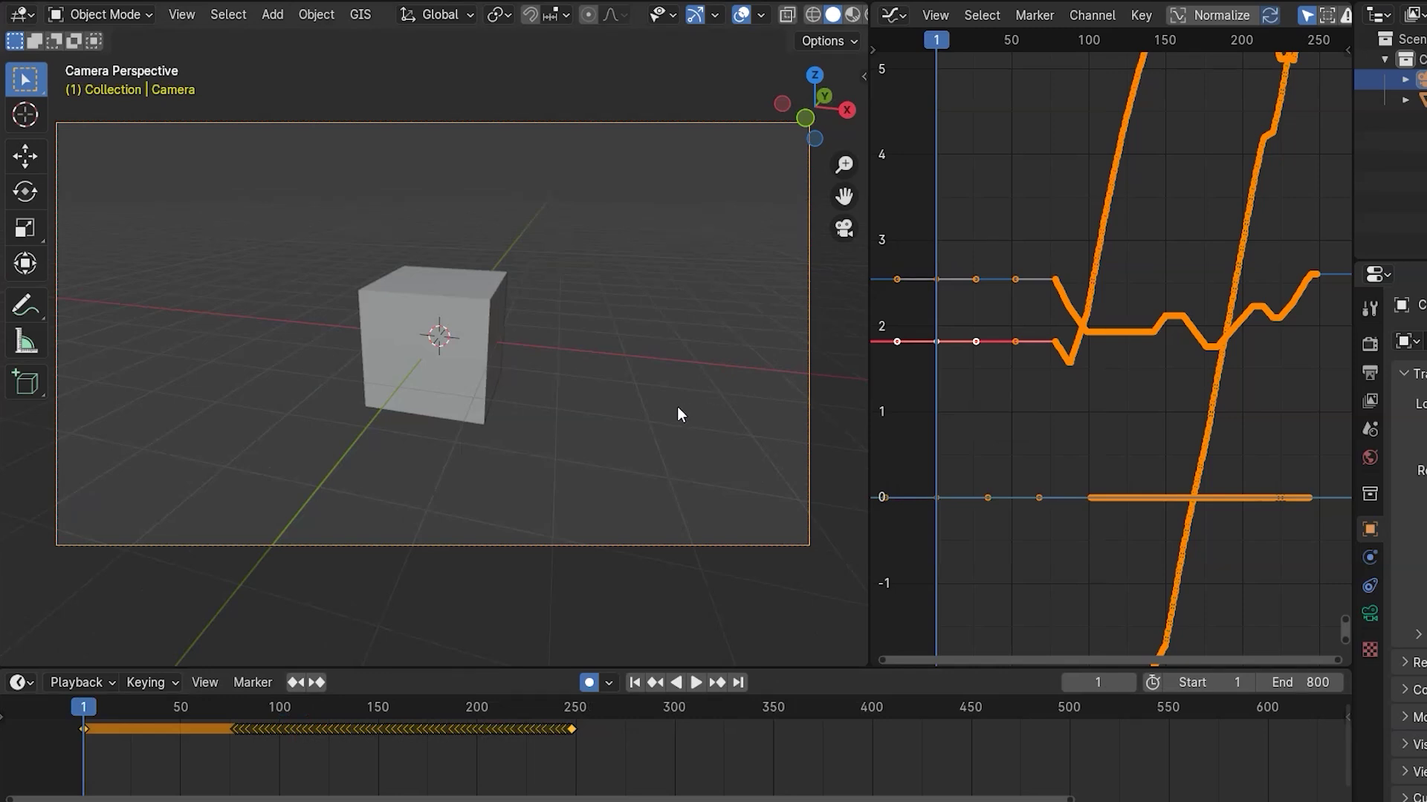
{"action": "left_click", "coordinate": [582, 707]}
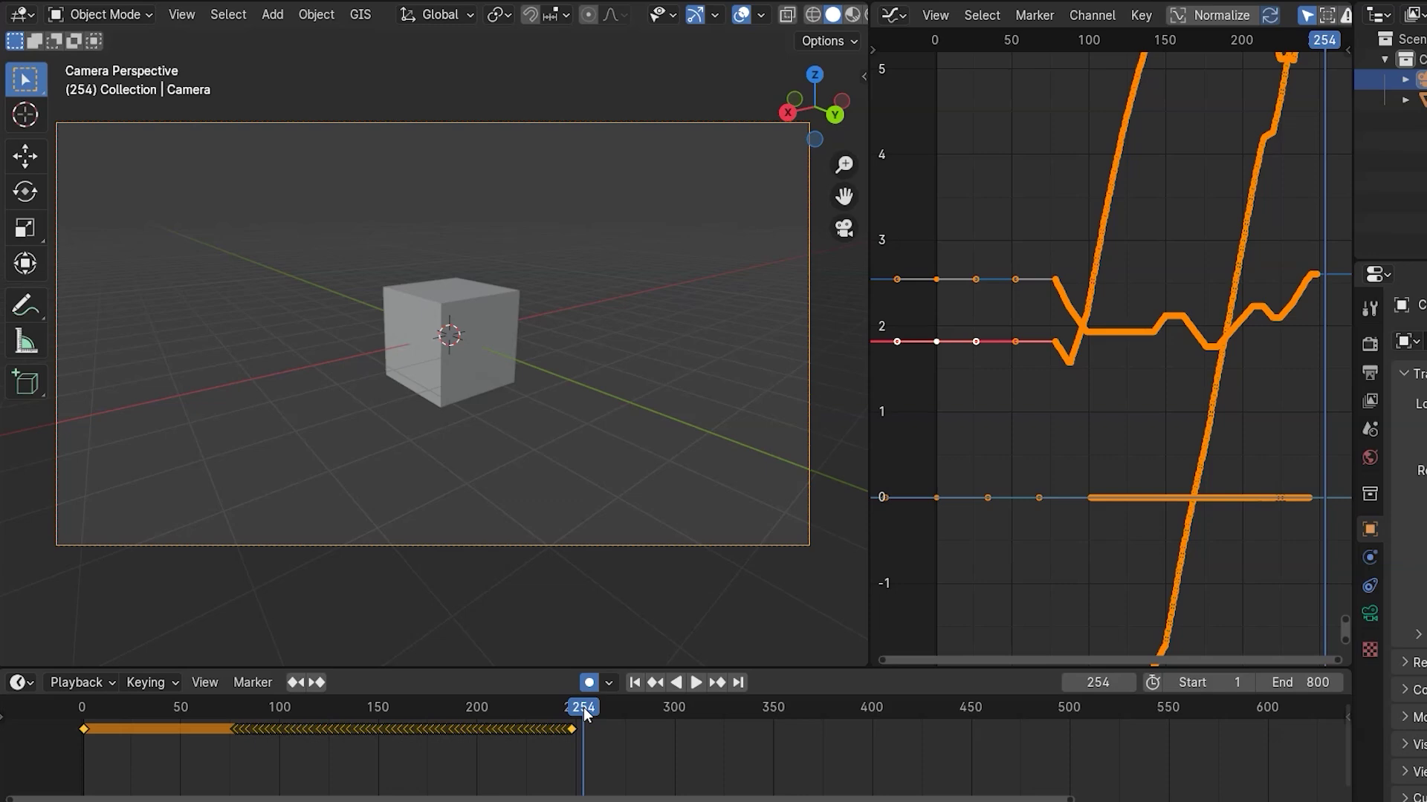
{"action": "key", "text": "i"}
{"action": "left_click", "coordinate": [715, 319]}
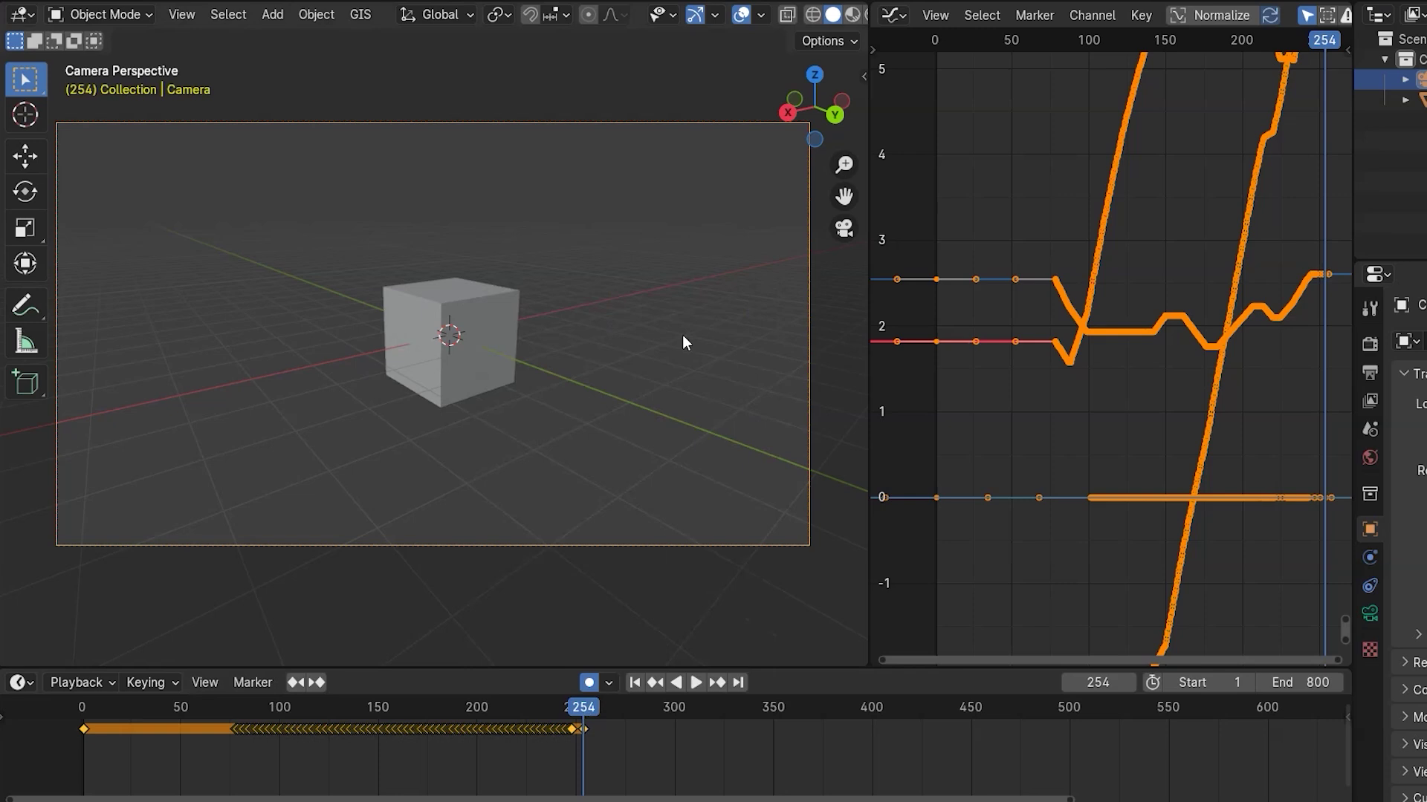
Step: Select all camera keyframes in the Graph Editor and bake the curves so the opening stretch is filled with keys
{"action": "scroll", "coordinate": [1031, 292], "scroll_direction": "up", "scroll_amount": 2}
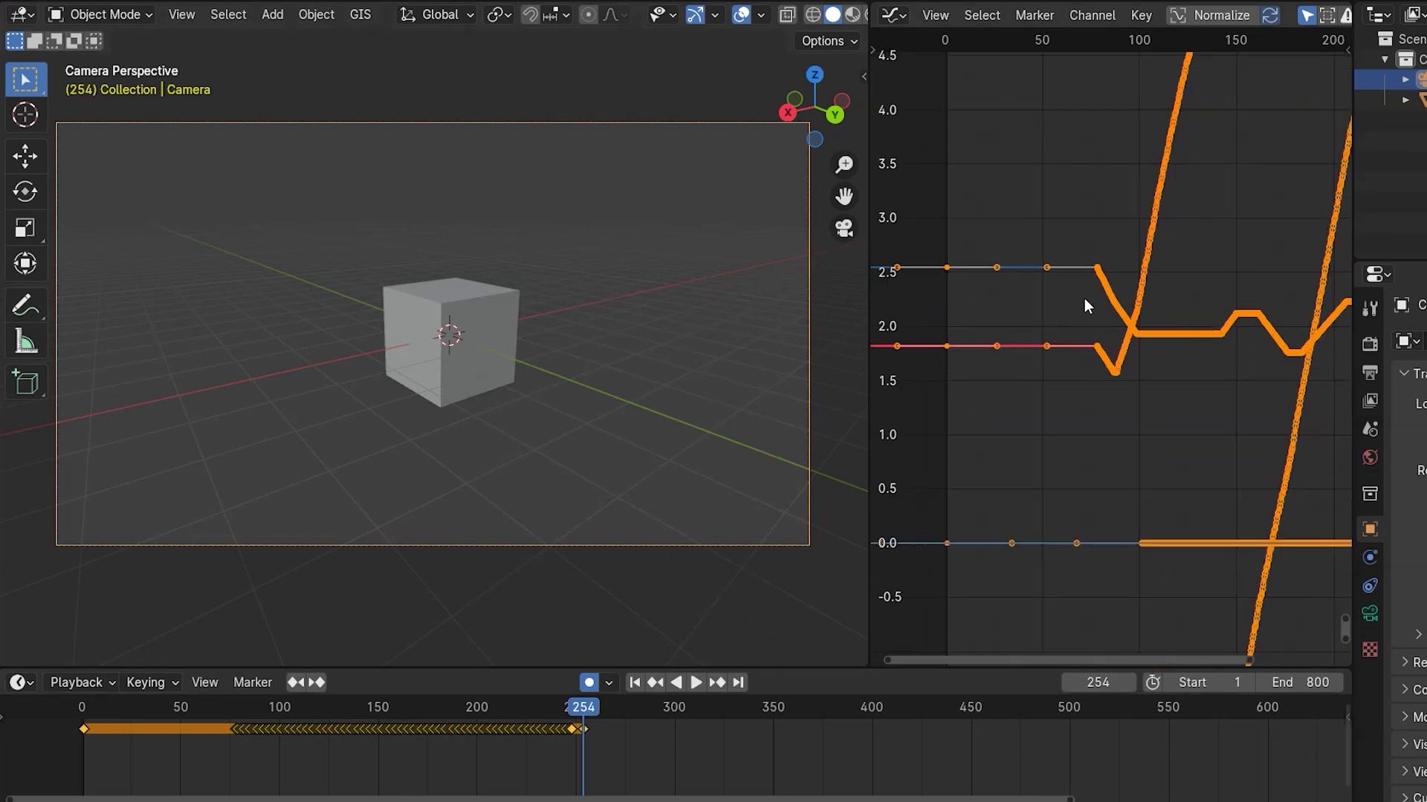
{"action": "key", "text": "a"}
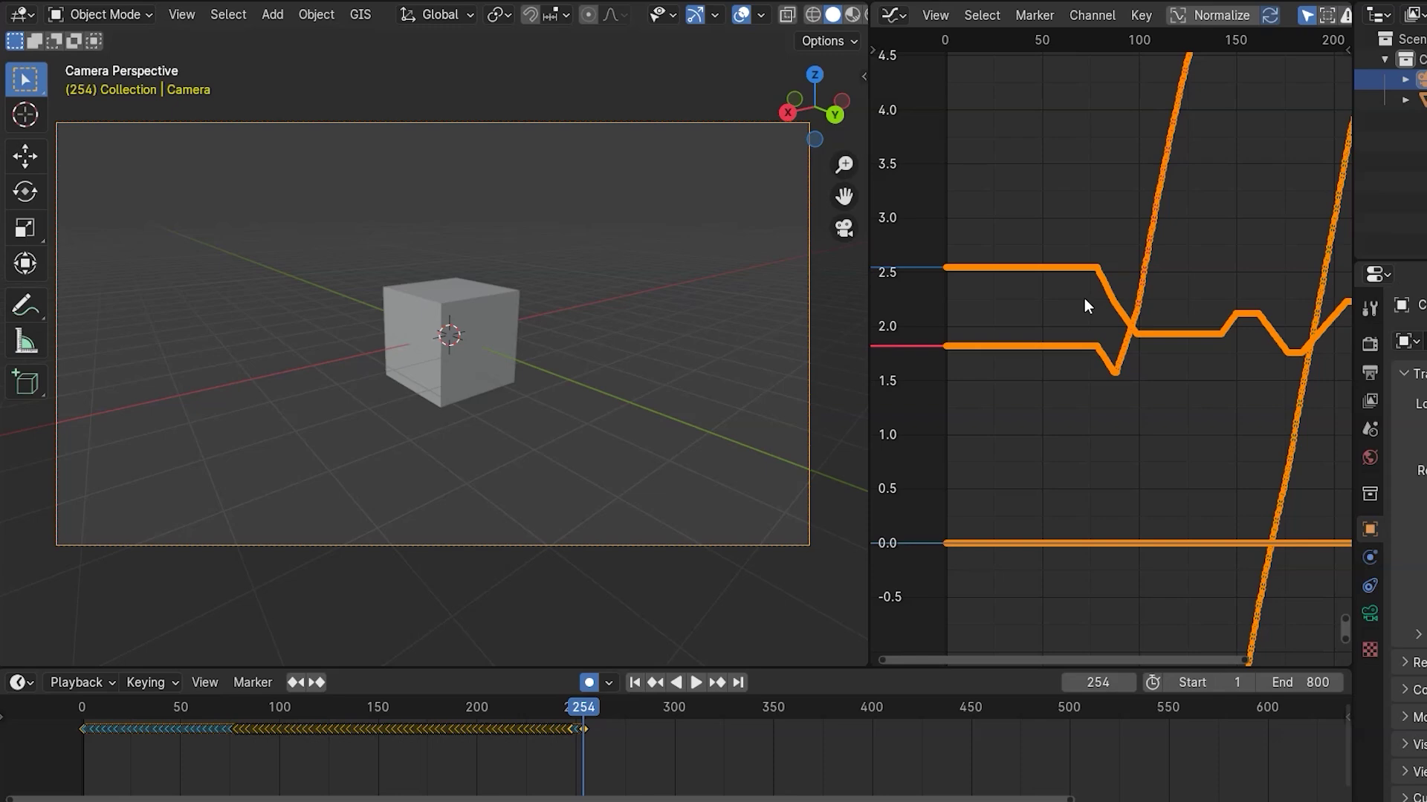
{"action": "scroll", "coordinate": [1085, 297], "scroll_direction": "up", "scroll_amount": 15}
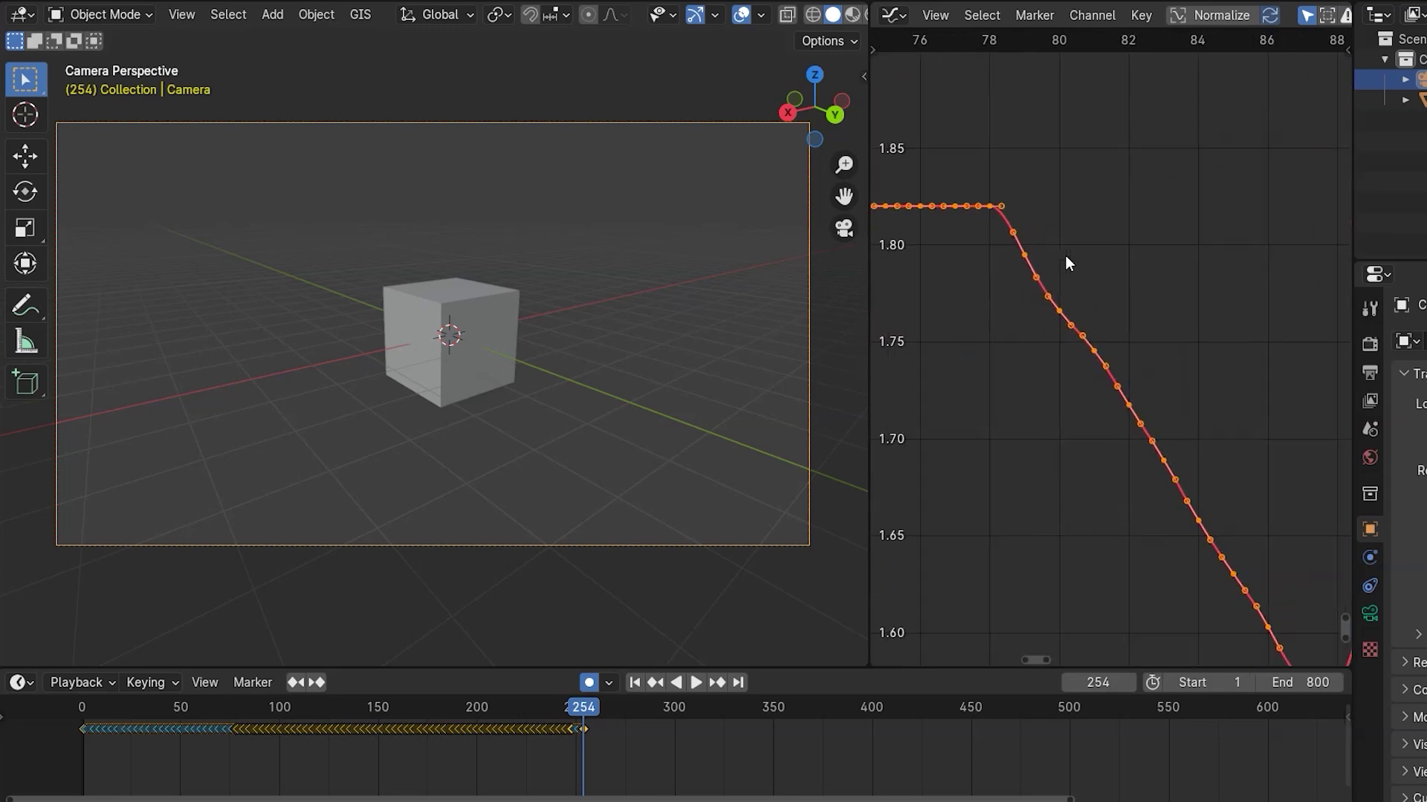
Step: Smooth the baked camera keyframes about 15 times until the sharp corners in the location curves become gentle bends
{"action": "scroll", "coordinate": [1072, 263], "scroll_direction": "down", "scroll_amount": 2}
{"action": "key", "text": "alt+o"}
{"action": "key", "text": "alt+o"}
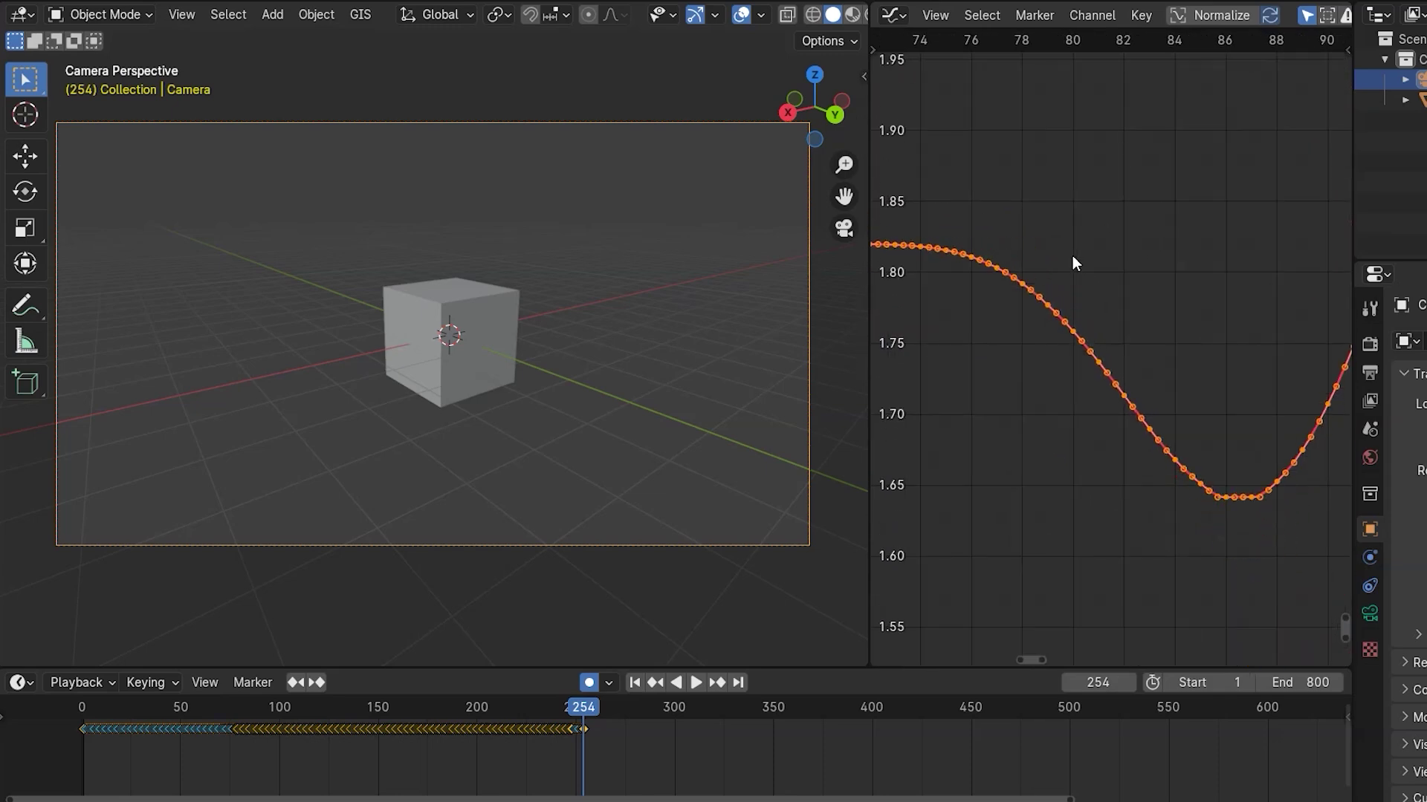
{"action": "key", "text": "alt+o"}
{"action": "key", "text": "alt+o"}
{"action": "key", "text": "alt+o"}
{"action": "key", "text": "alt+o"}
{"action": "key", "text": "alt+o"}
{"action": "key", "text": "alt+o"}
{"action": "key", "text": "alt+o"}
{"action": "key", "text": "alt+o"}
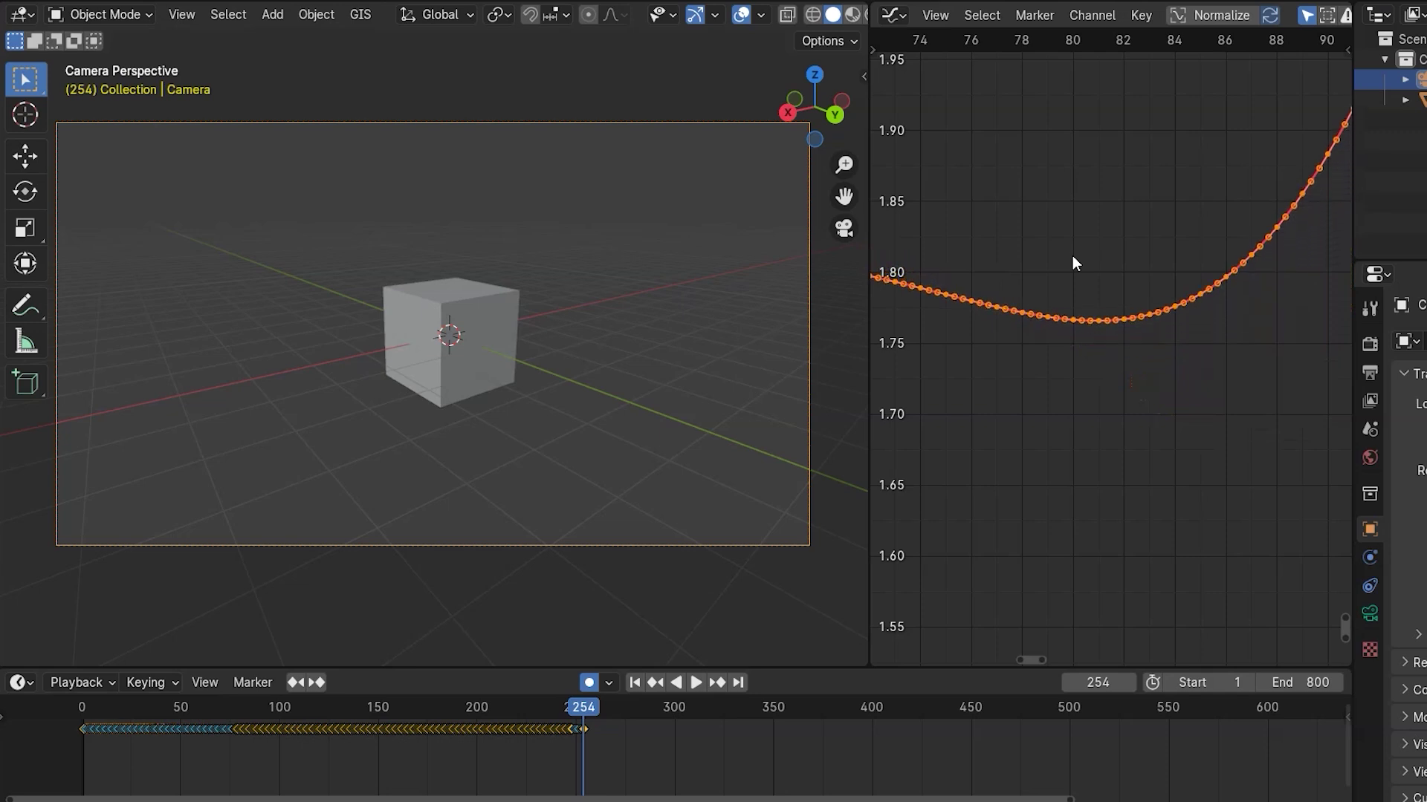
{"action": "key", "text": "alt+o"}
{"action": "key", "text": "alt+o"}
{"action": "key", "text": "alt+o"}
{"action": "key", "text": "alt+o"}
{"action": "key", "text": "alt+o"}
{"action": "key", "text": "alt+o"}
{"action": "key", "text": "alt+o"}
{"action": "key", "text": "alt+o"}
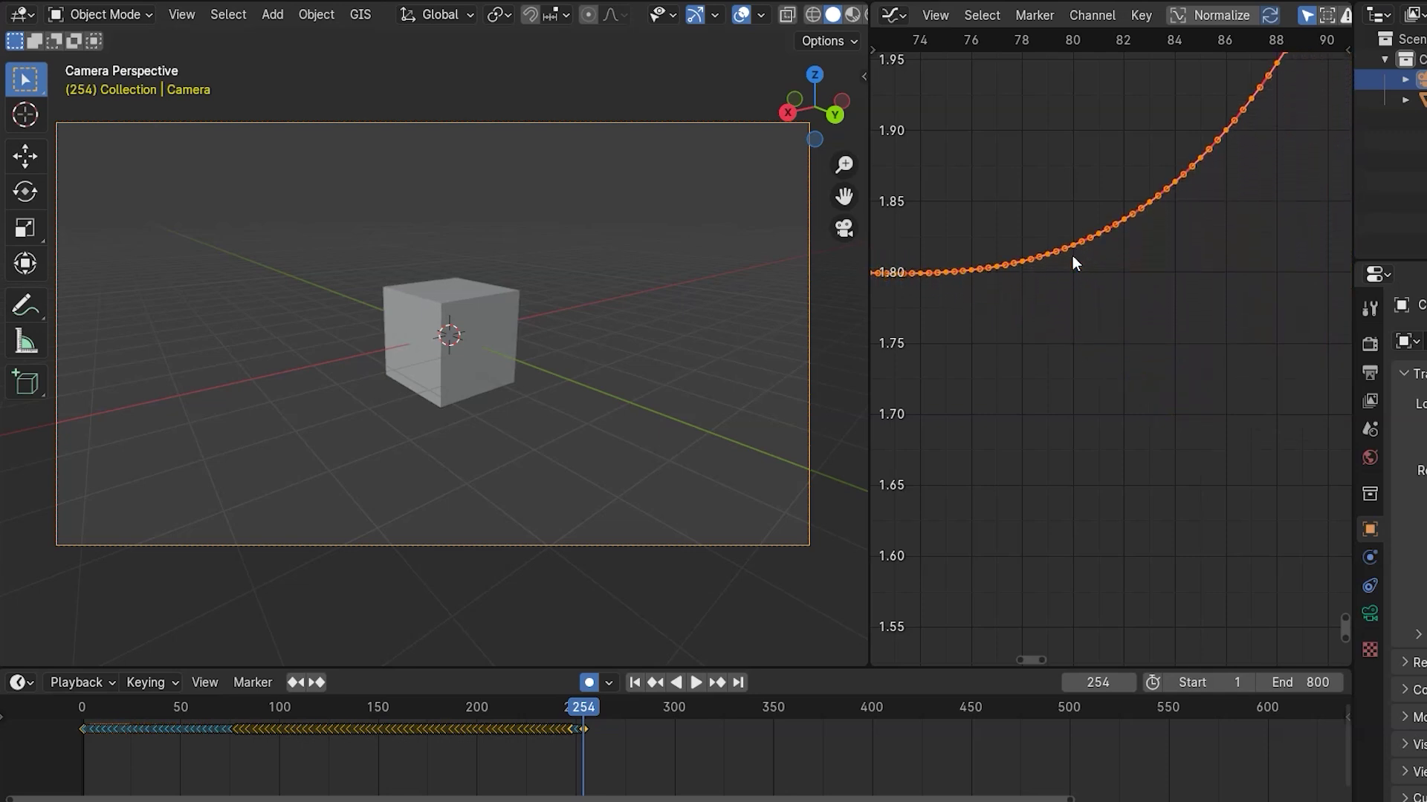
{"action": "key", "text": "alt+o"}
{"action": "key", "text": "alt+o"}
{"action": "key", "text": "alt+o"}
{"action": "key", "text": "alt+o"}
{"action": "key", "text": "alt+o"}
{"action": "key", "text": "alt+o"}
{"action": "key", "text": "alt+o"}
{"action": "key", "text": "alt+o"}
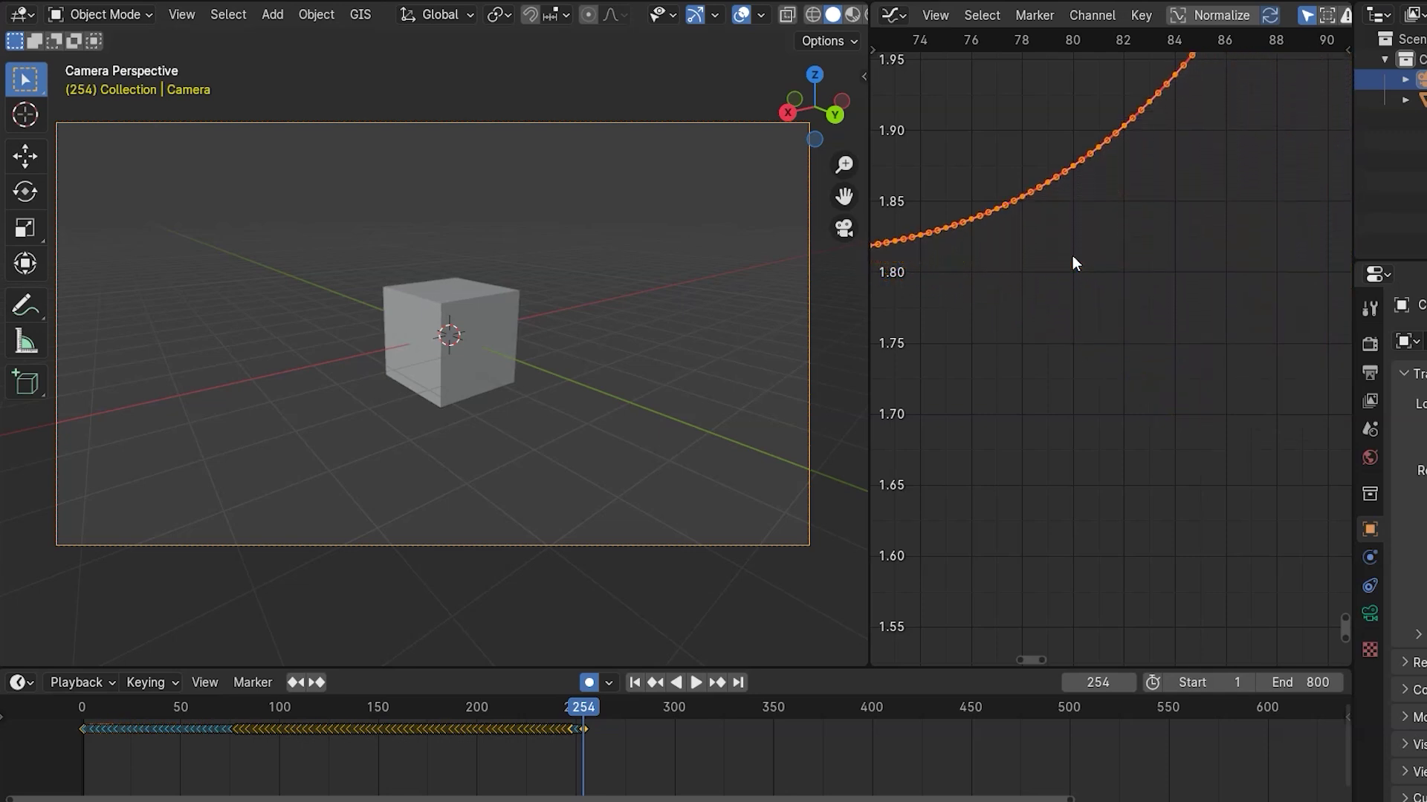
{"action": "key", "text": "alt+o"}
{"action": "key", "text": "alt+o"}
{"action": "key", "text": "alt+o"}
{"action": "key", "text": "alt+o"}
{"action": "key", "text": "alt+o"}
{"action": "key", "text": "alt+o"}
{"action": "key", "text": "alt+o"}
{"action": "key", "text": "alt+o"}
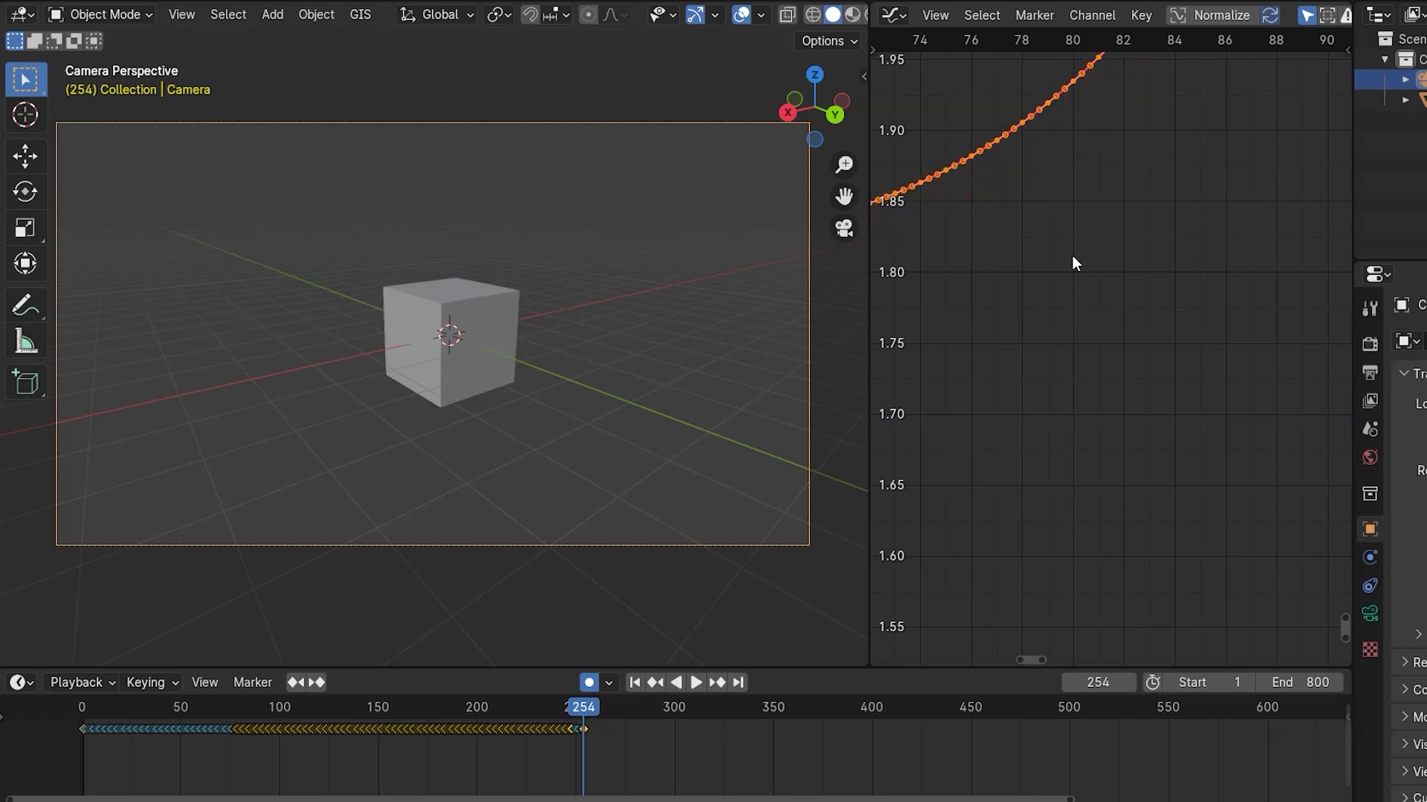
{"action": "key", "text": "alt+o"}
{"action": "key", "text": "Home"}
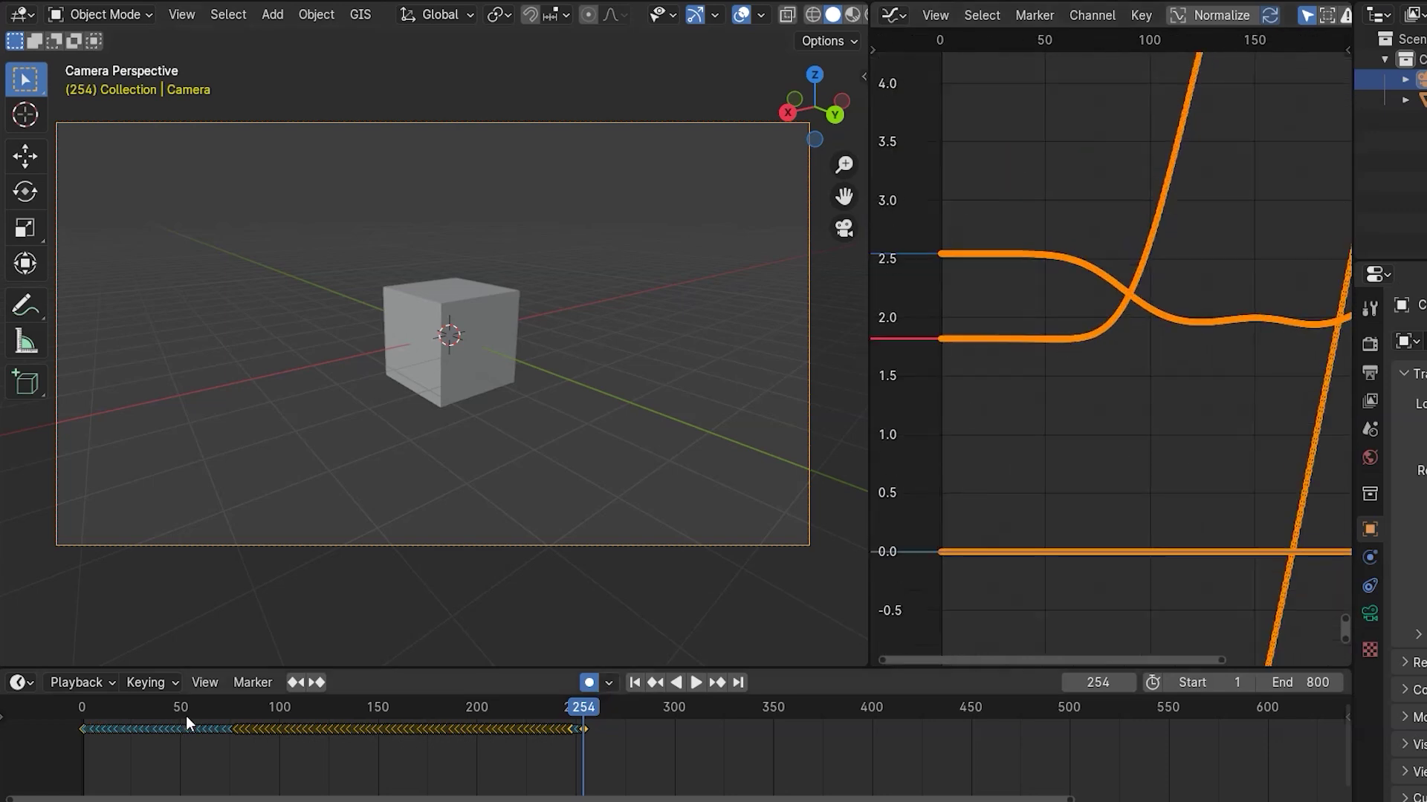
Step: Play the smoothed camera move twice from before the camera starts moving to examine the motion
{"action": "left_click", "coordinate": [201, 709]}
{"action": "key", "text": "space"}
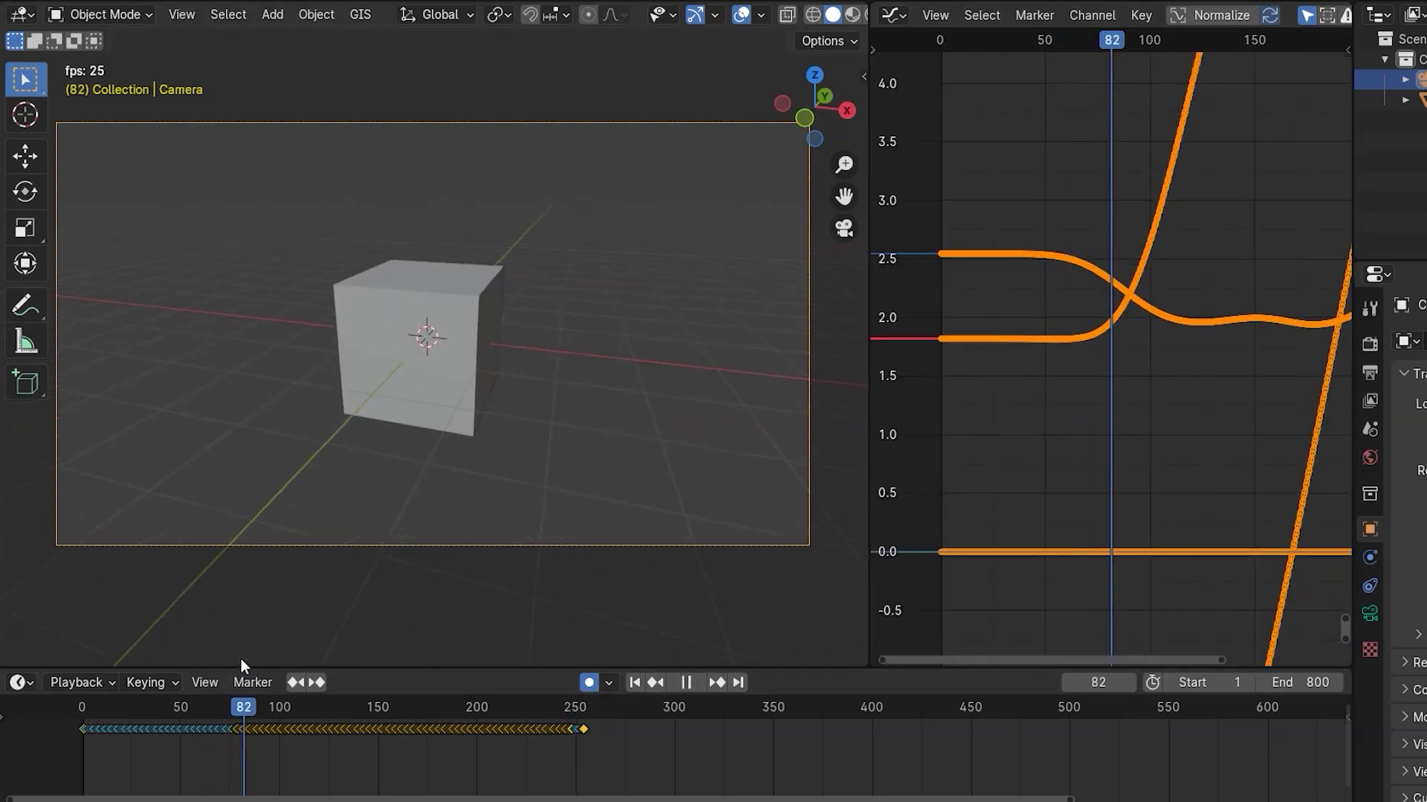
{"action": "key", "text": "space"}
{"action": "left_click", "coordinate": [143, 710]}
{"action": "key", "text": "space"}
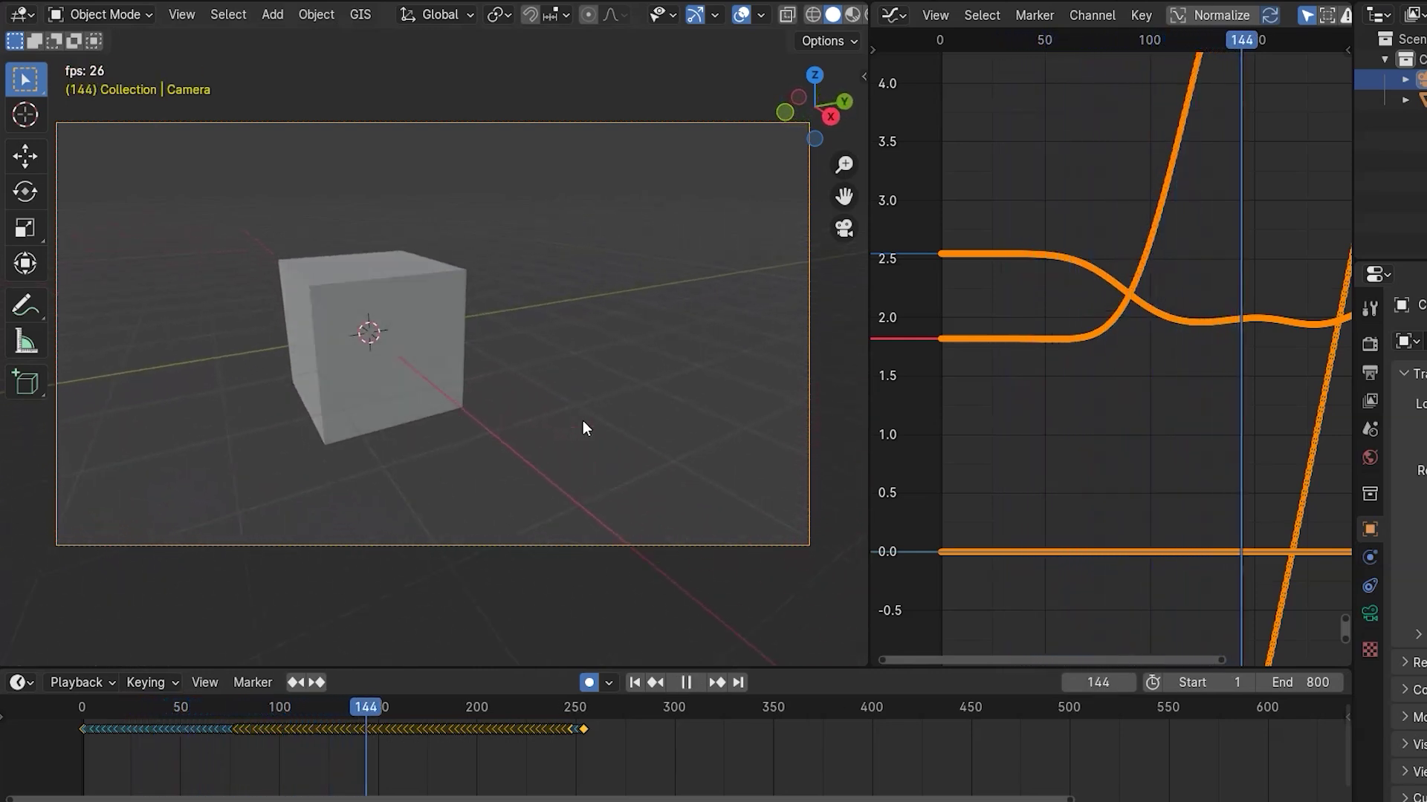
{"action": "key", "text": "space"}
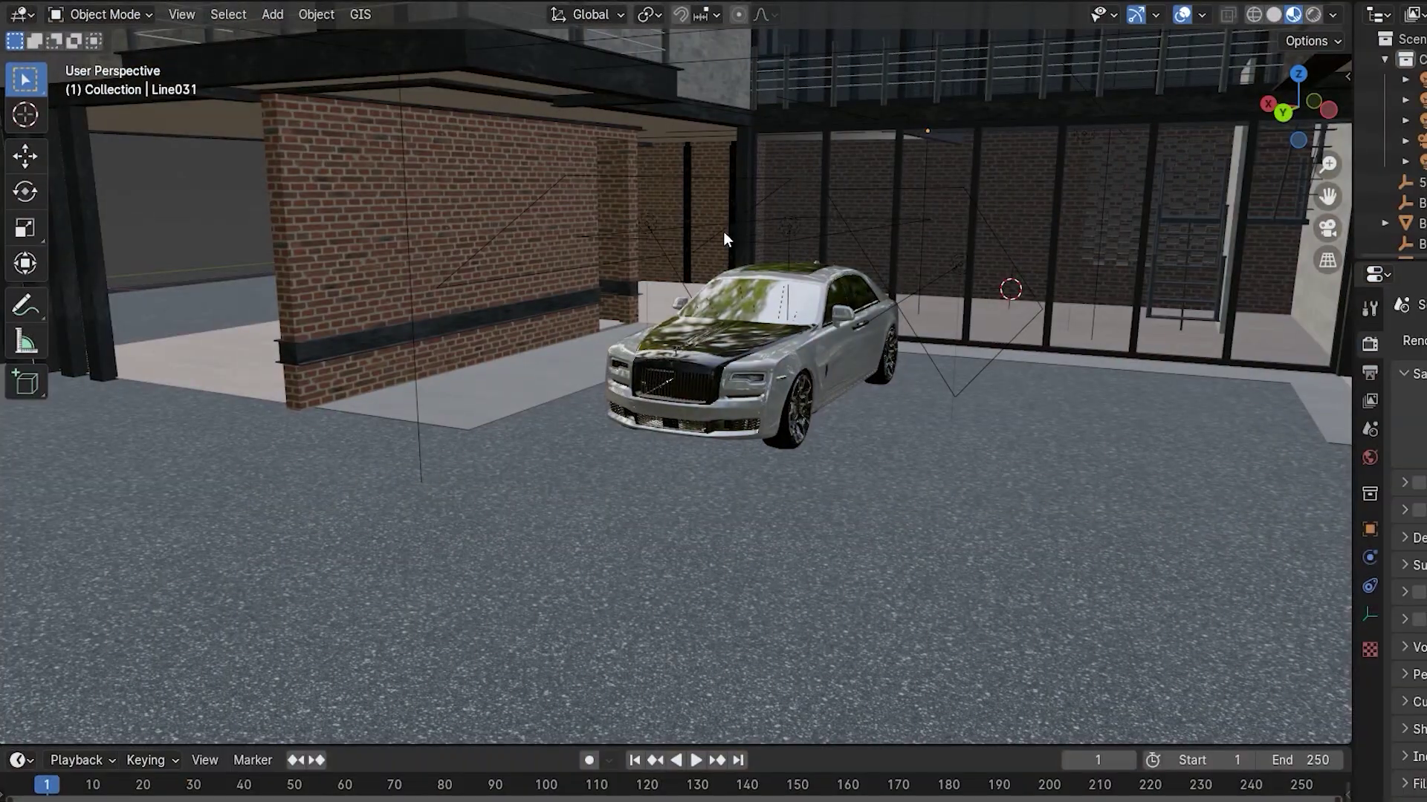
Step: View the parked car from the front and play the car scene through the camera to examine possible angles
{"action": "mouse_move", "coordinate": [618, 251]}
{"action": "middle_mouse_down"}
{"action": "mouse_move", "coordinate": [761, 256]}
{"action": "mouse_move", "coordinate": [537, 252]}
{"action": "mouse_move", "coordinate": [645, 242]}
{"action": "middle_mouse_up"}
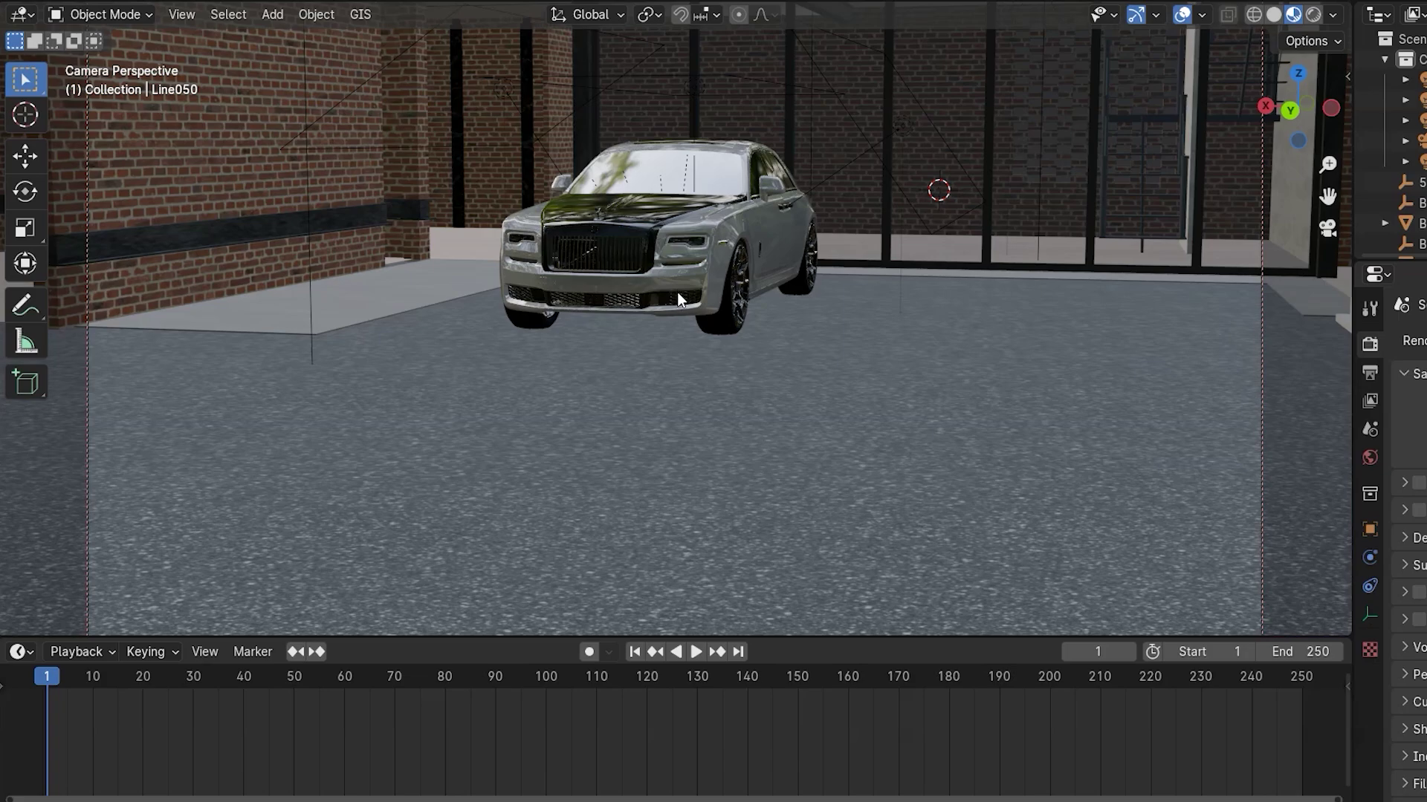
{"action": "key", "text": "space"}
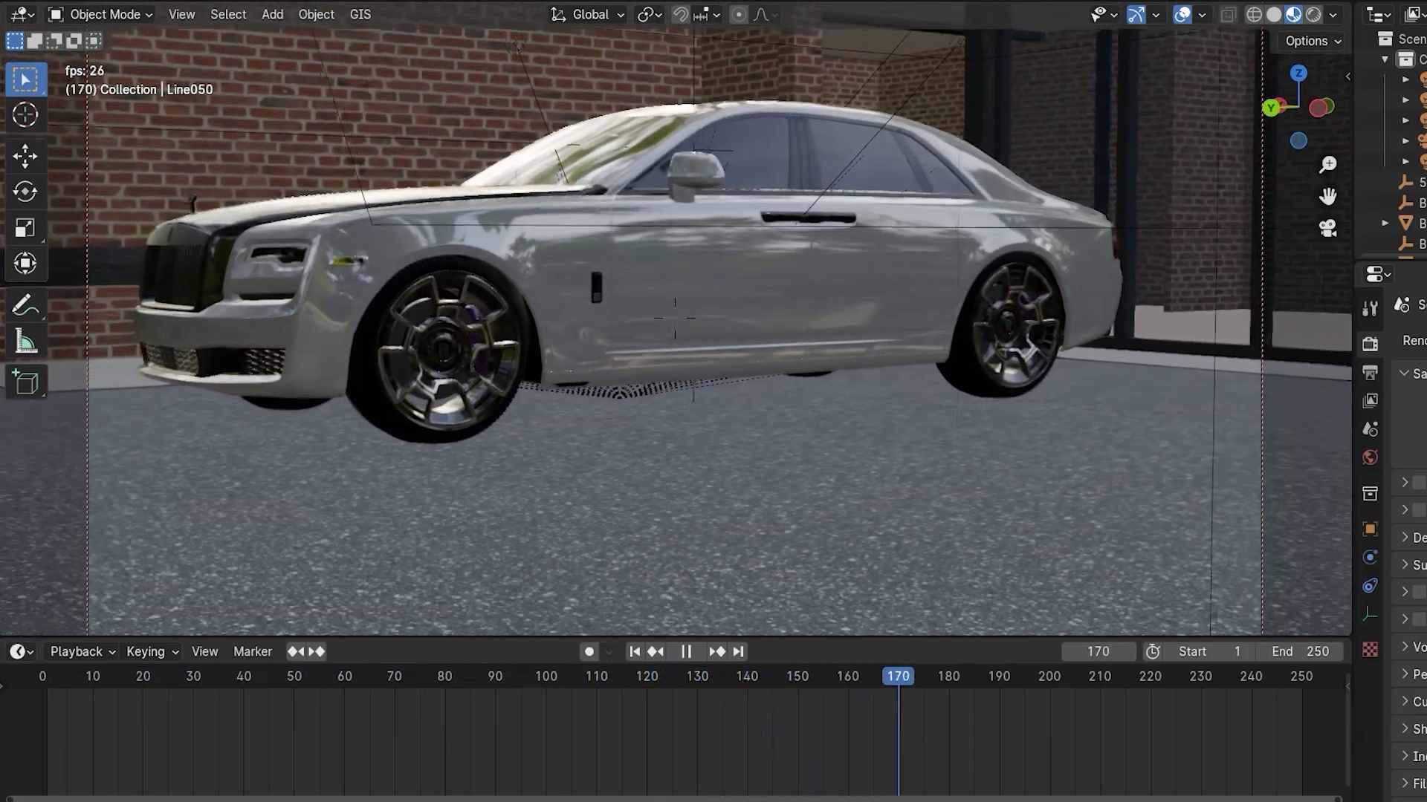
{"action": "key", "text": "space"}
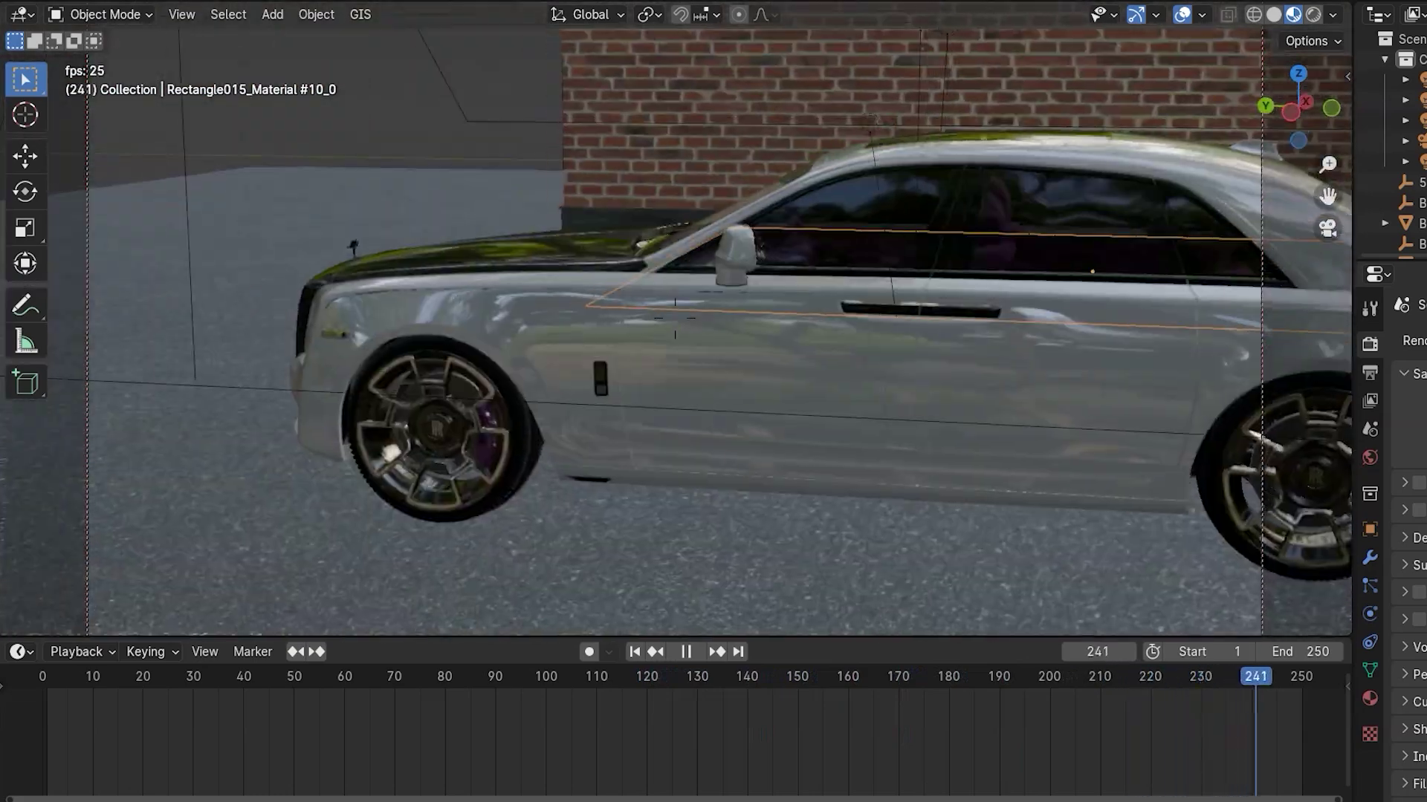
{"action": "key", "text": "space"}
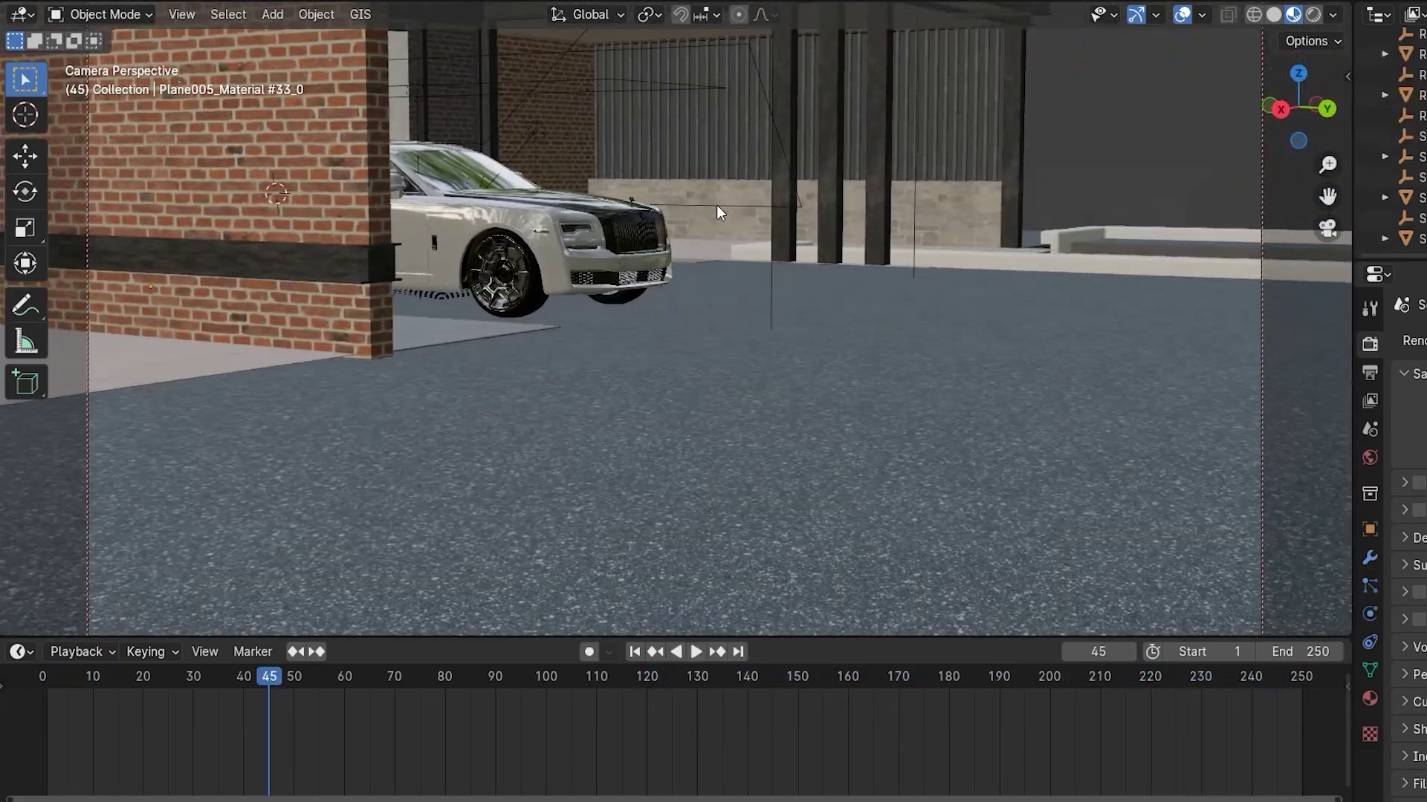
Step: Frame the car past the brick wall at frame 1, set the end frame to 500 and enable auto keying
{"action": "middle_click_drag", "start_coordinate": [717, 206], "coordinate": [717, 232]}
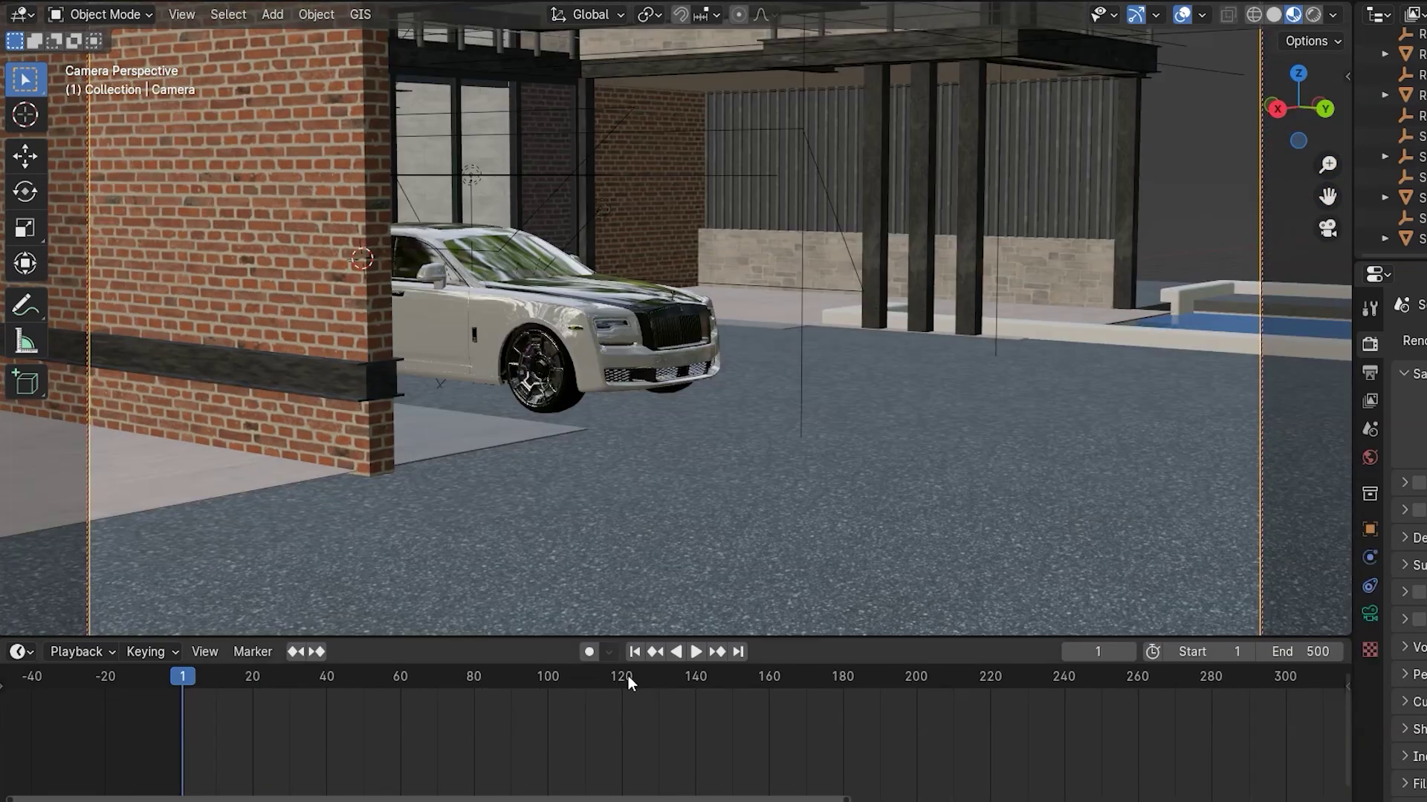
{"action": "left_click", "coordinate": [589, 652]}
Step: Record a camera walk from beside the brick wall around the car's front as automatic keyframes during playback
{"action": "key", "text": "space"}
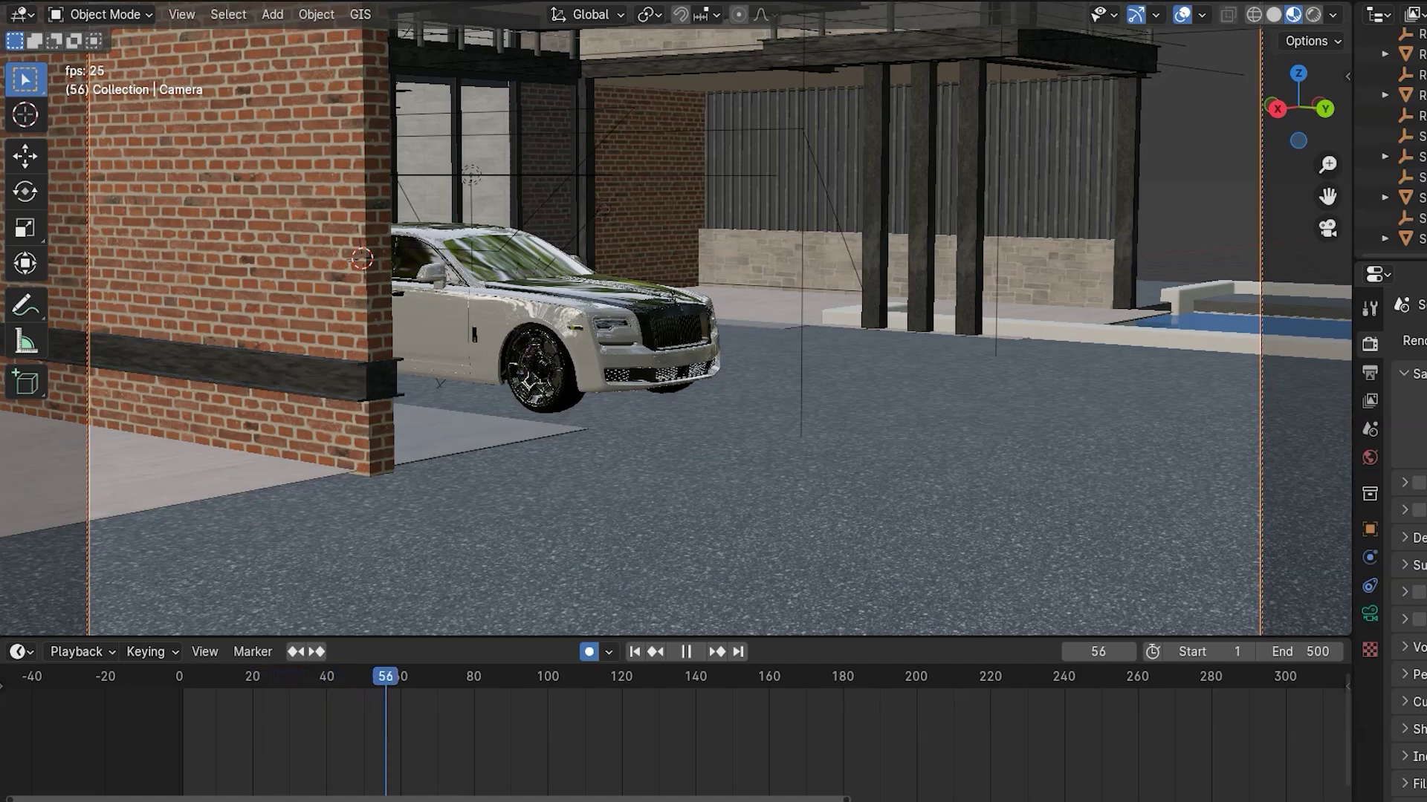
{"action": "middle_click_drag", "start_coordinate": [713, 347], "coordinate": [713, 305], "text": "shift"}
{"action": "key", "text": "w"}
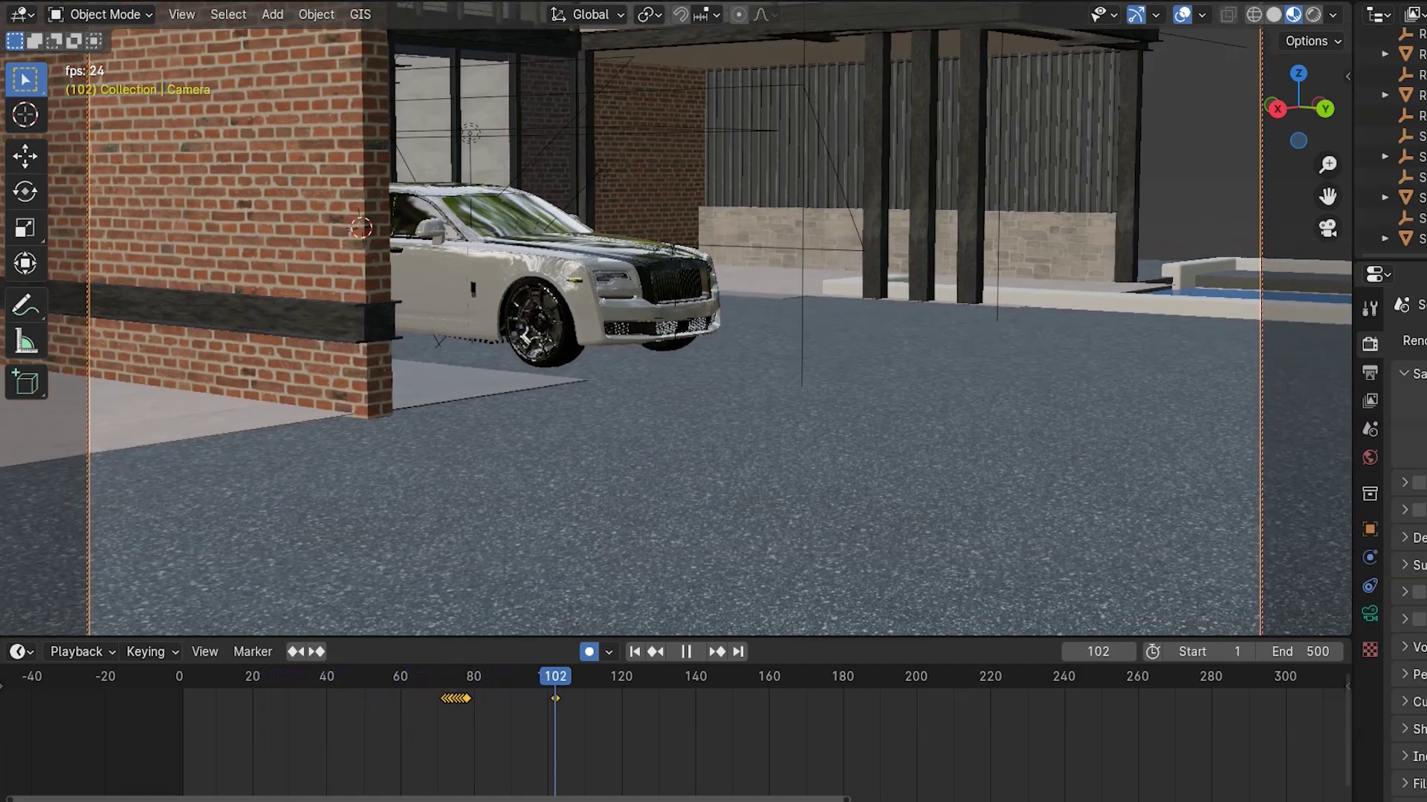
{"action": "key", "text": "d"}
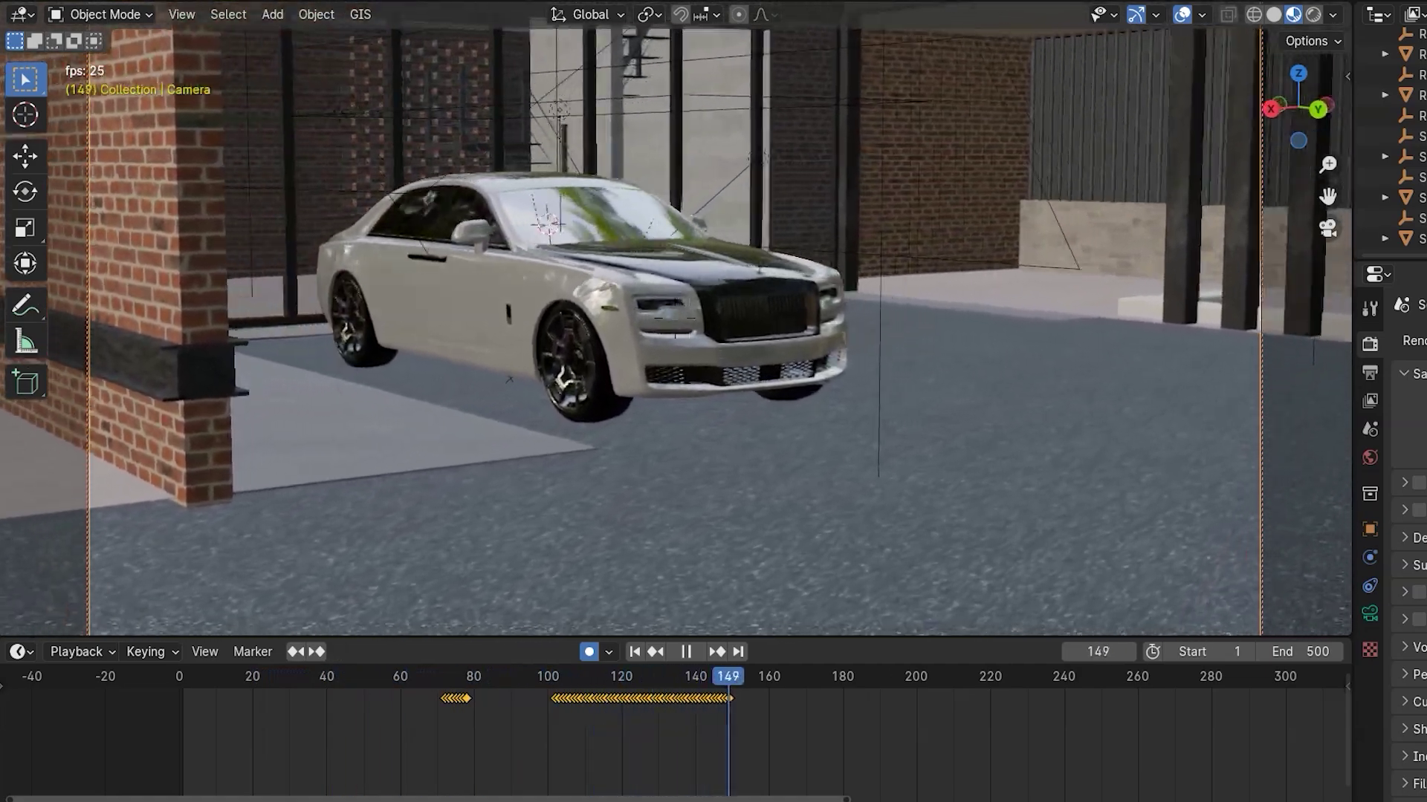
{"action": "key", "text": "d"}
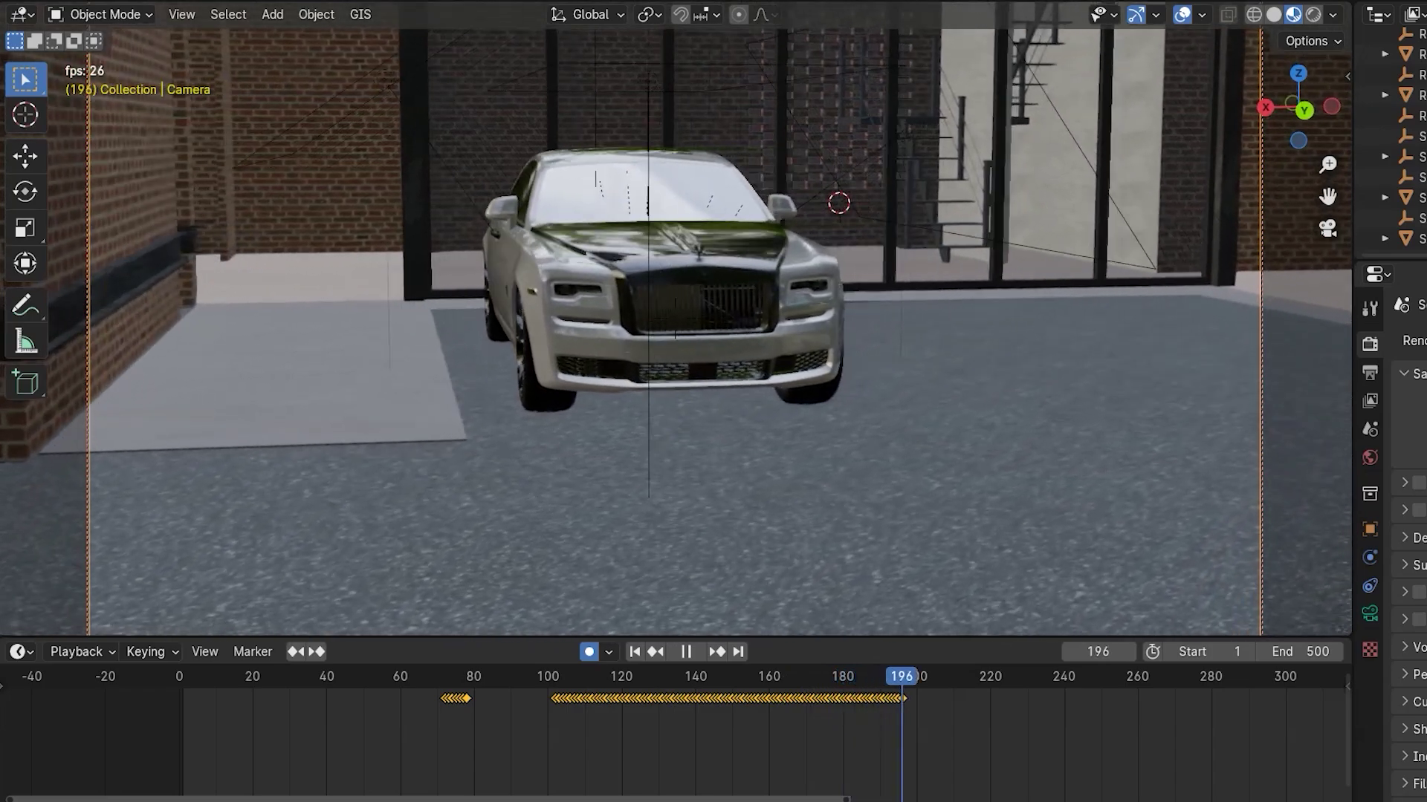
{"action": "key", "text": "d"}
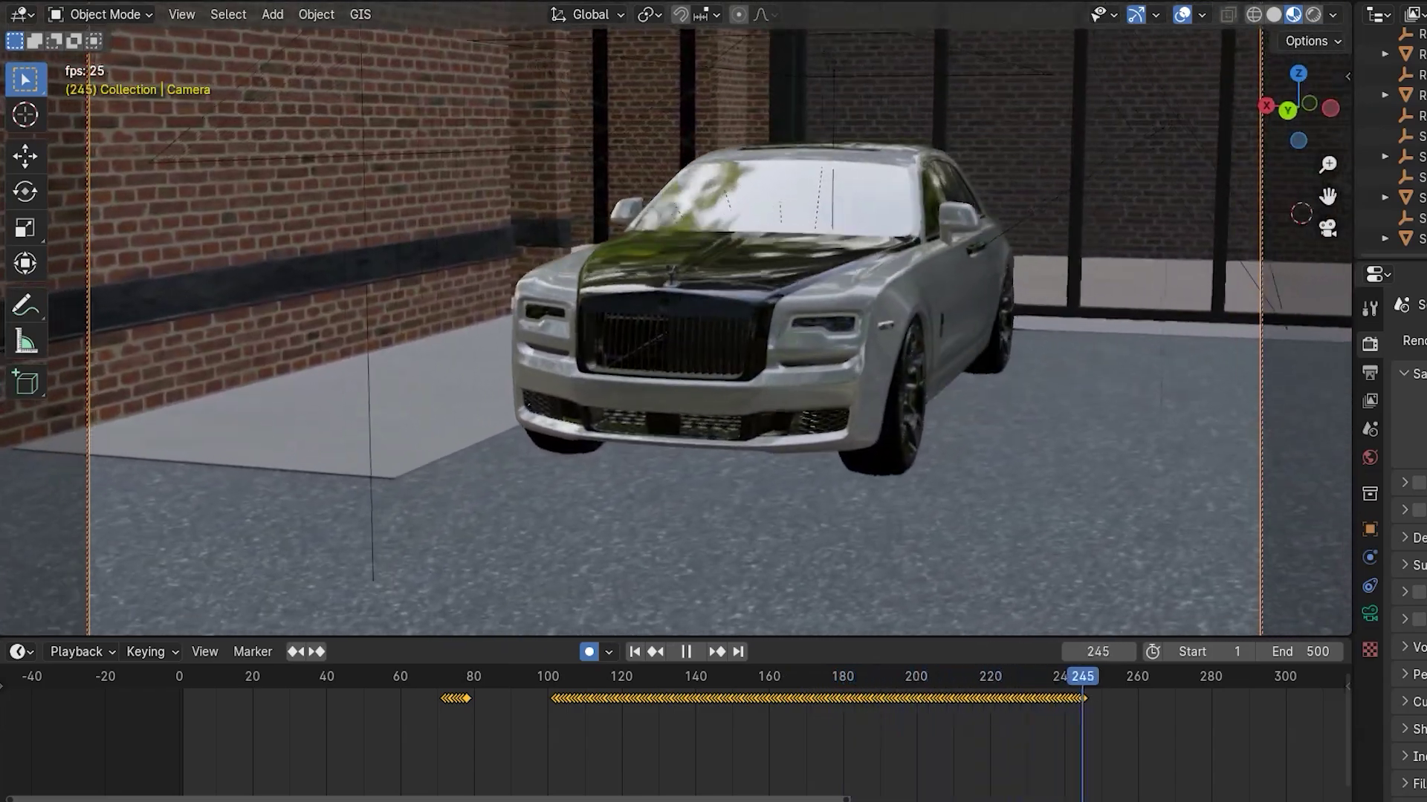
{"action": "left_click", "coordinate": [1108, 407]}
{"action": "key", "text": "space"}
Step: Play the recorded car camera move from frame 65 to frame 188 to examine it
{"action": "left_click", "coordinate": [418, 679]}
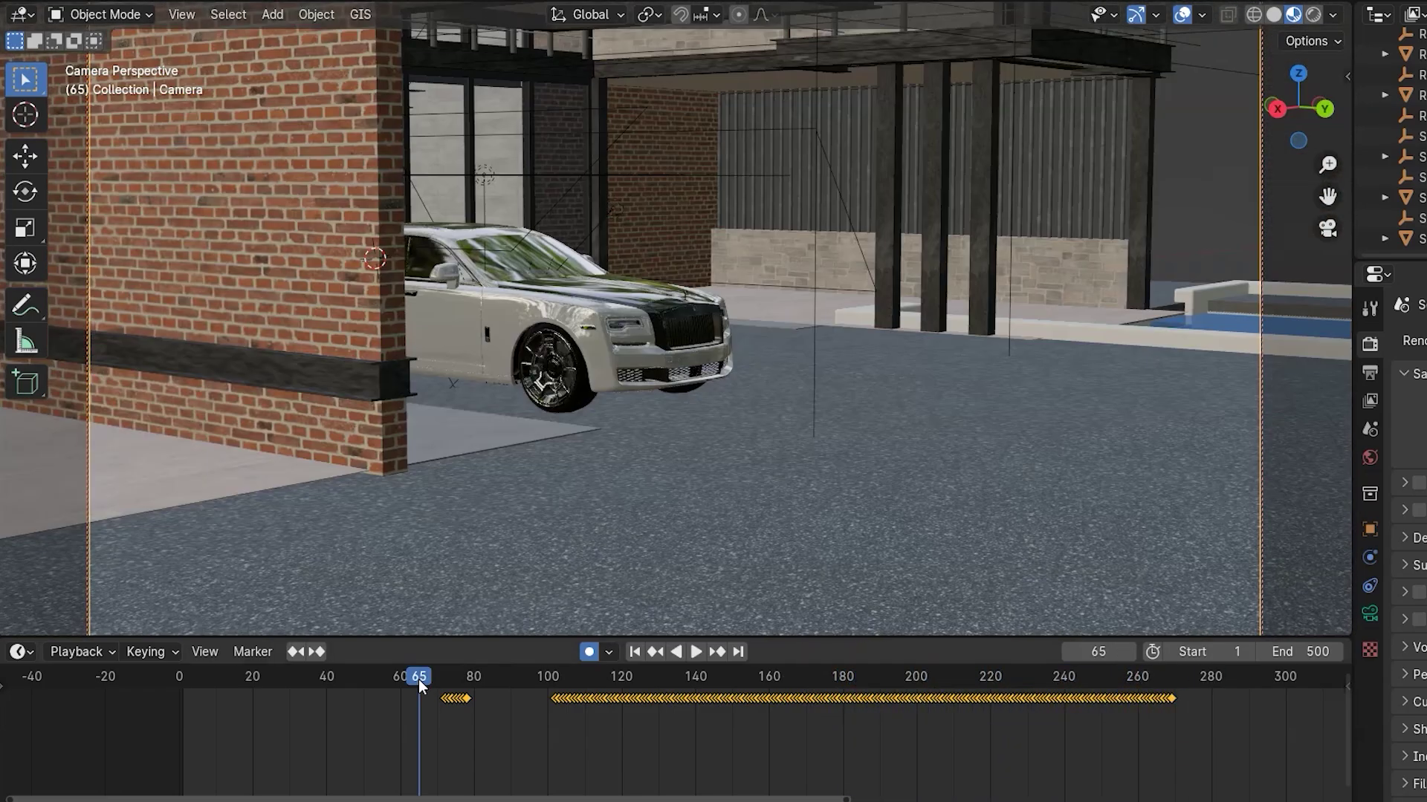
{"action": "key", "text": "space"}
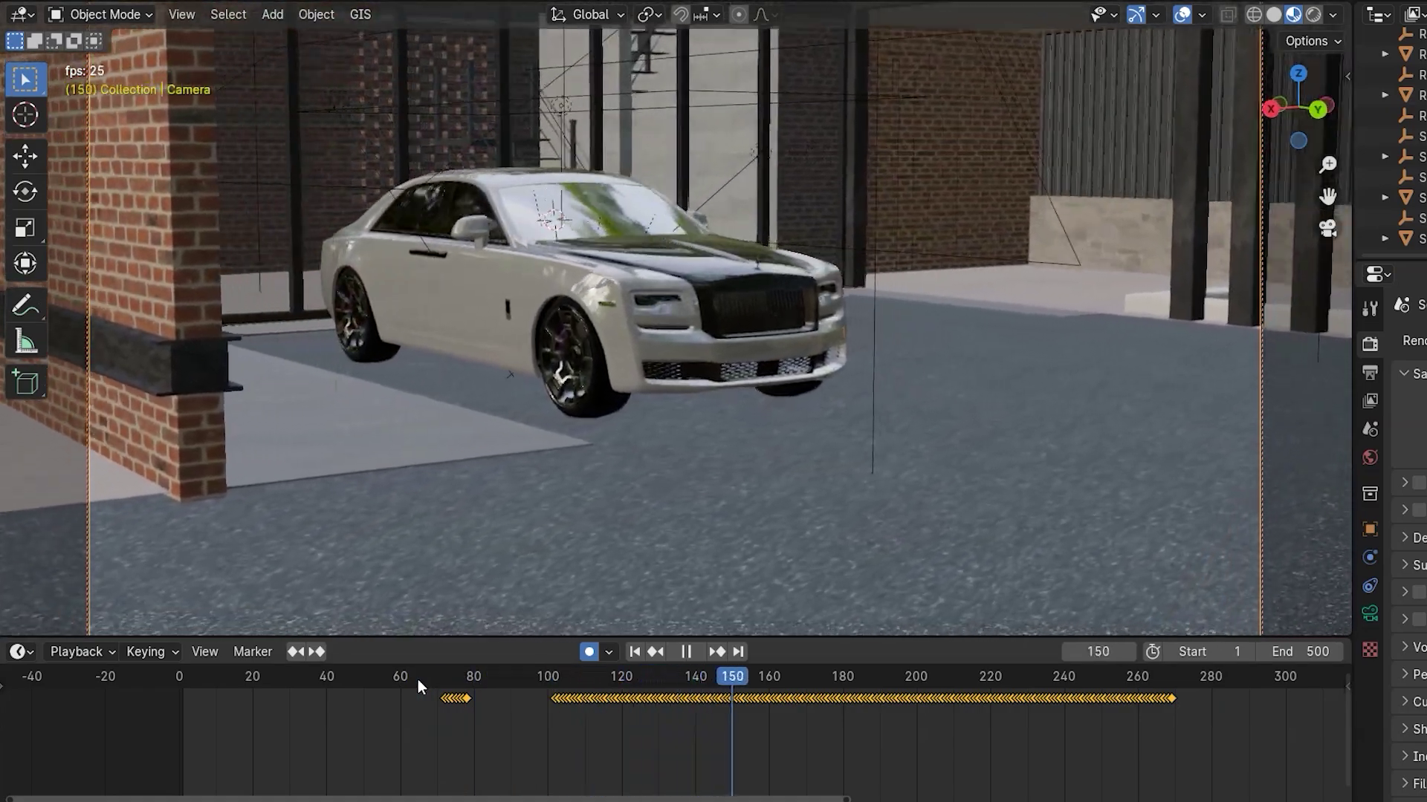
{"action": "key", "text": "space"}
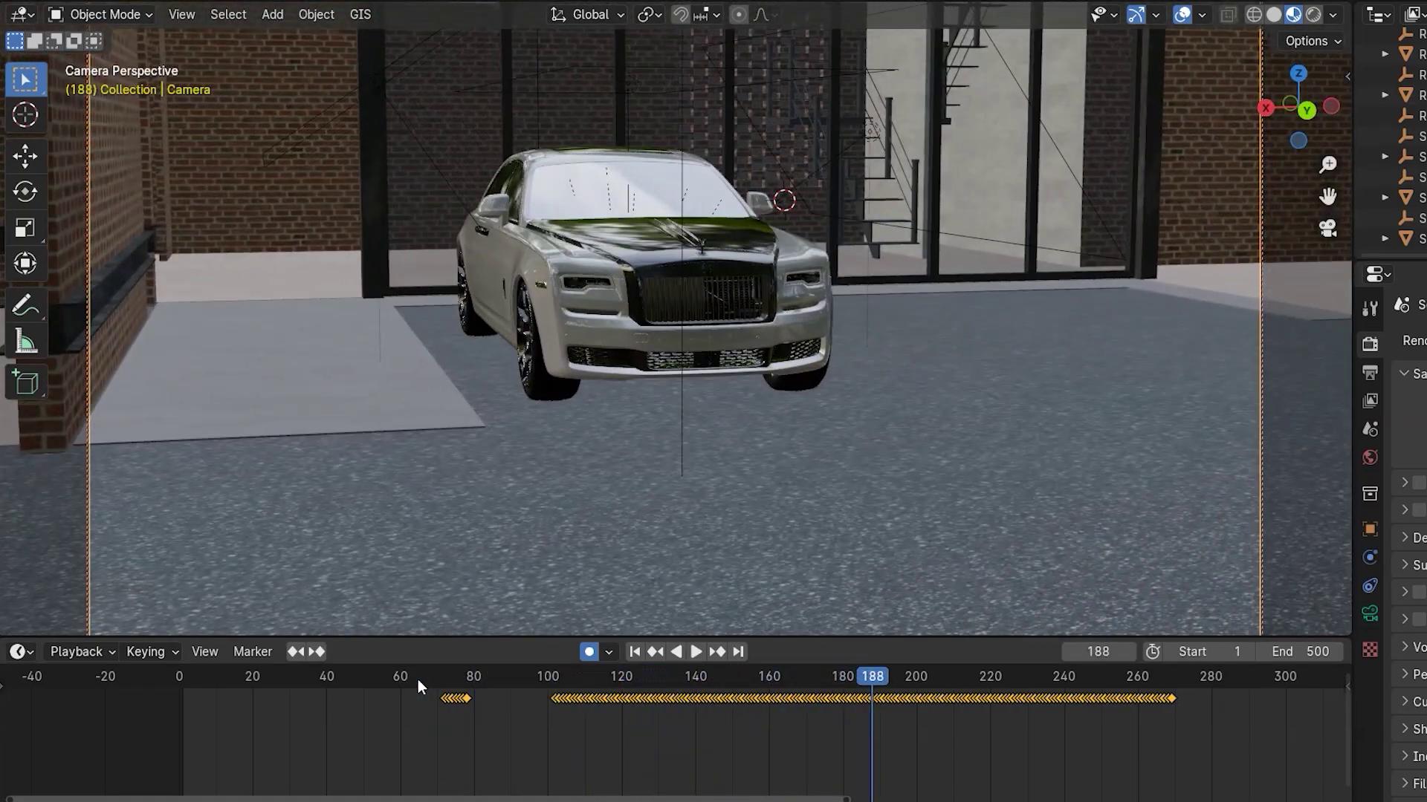
Step: Enlarge the 3D viewport, split it vertically and turn the new area into a Graph Editor
{"action": "left_click_drag", "start_coordinate": [722, 635], "coordinate": [797, 688]}
{"action": "right_click", "coordinate": [800, 688]}
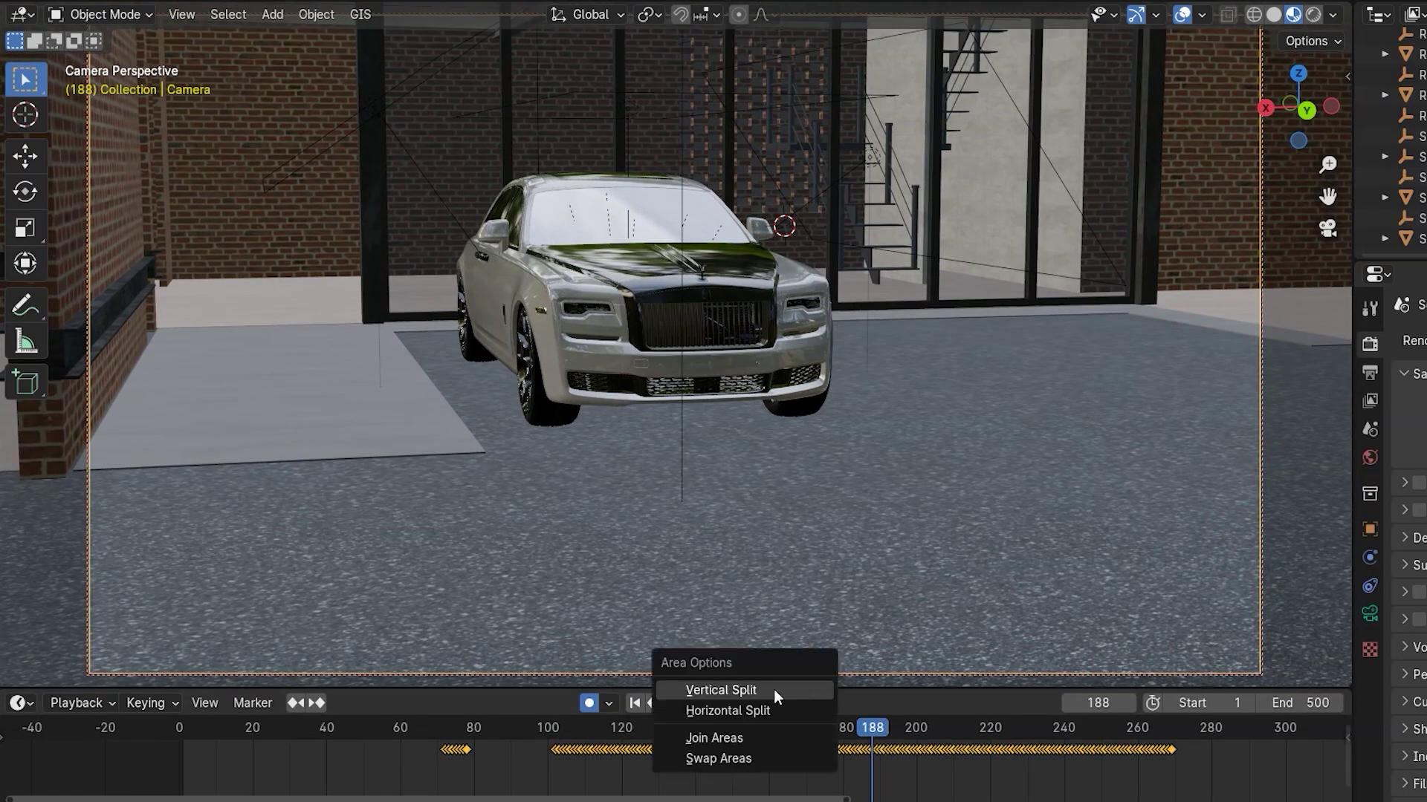
{"action": "left_click", "coordinate": [773, 689]}
{"action": "left_click", "coordinate": [688, 497]}
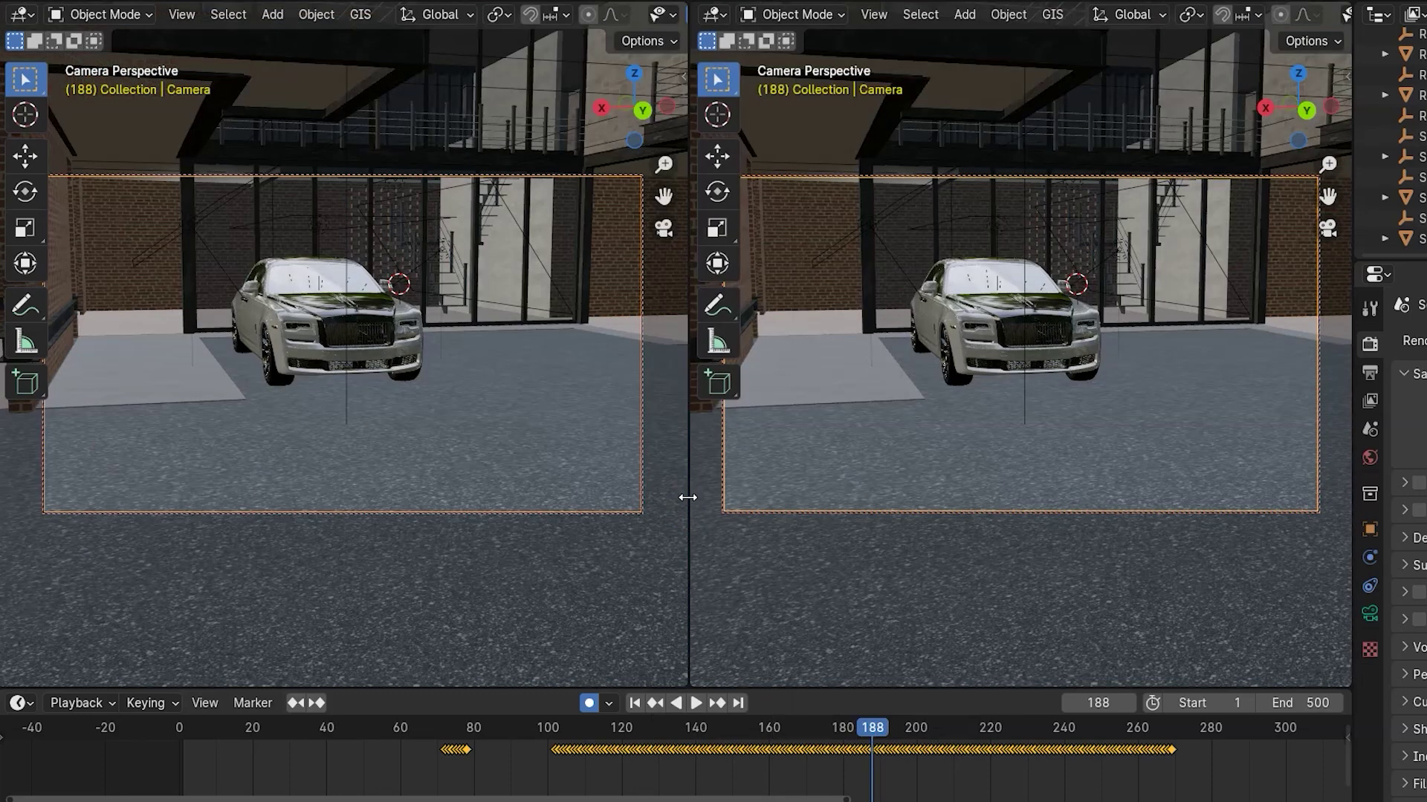
{"action": "left_click", "coordinate": [713, 15]}
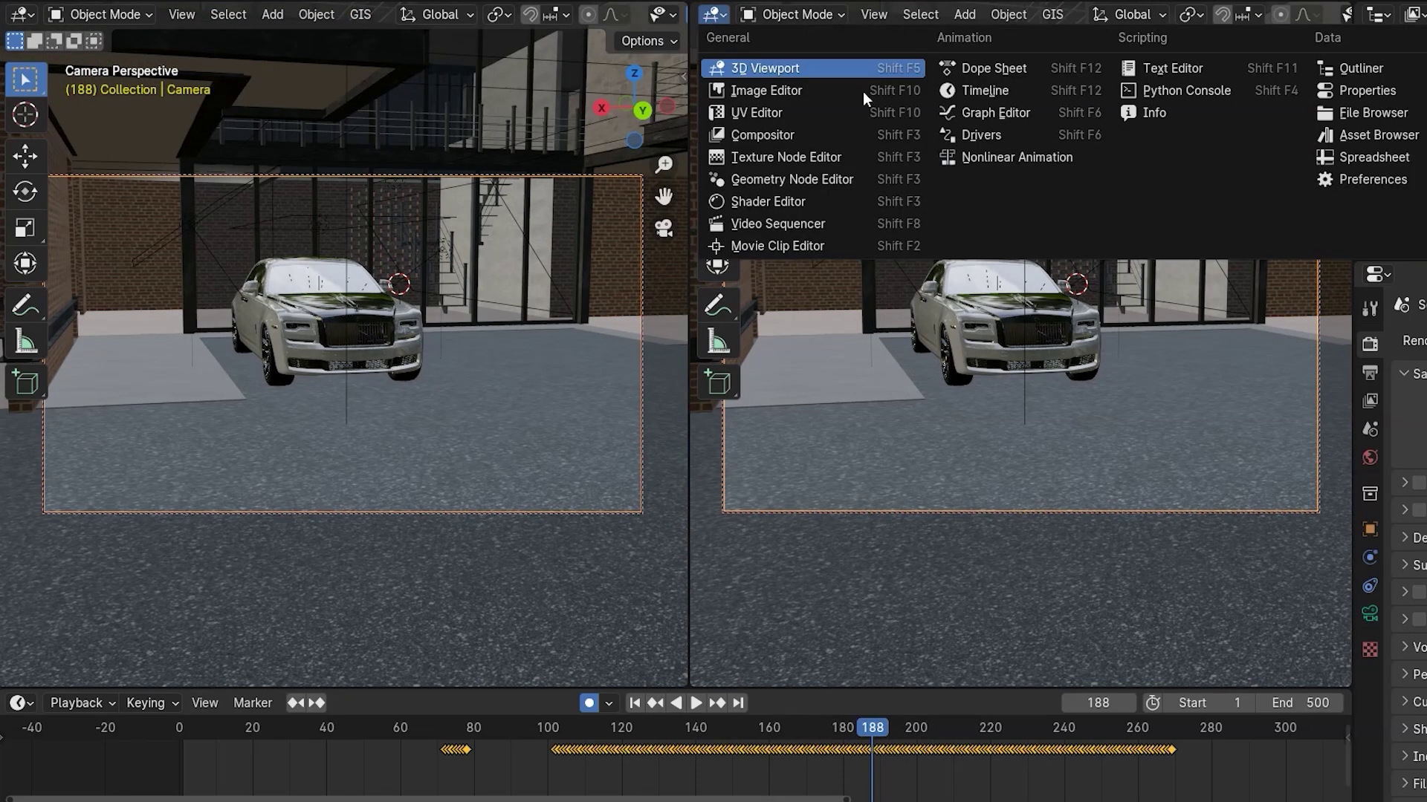
{"action": "left_click", "coordinate": [992, 116]}
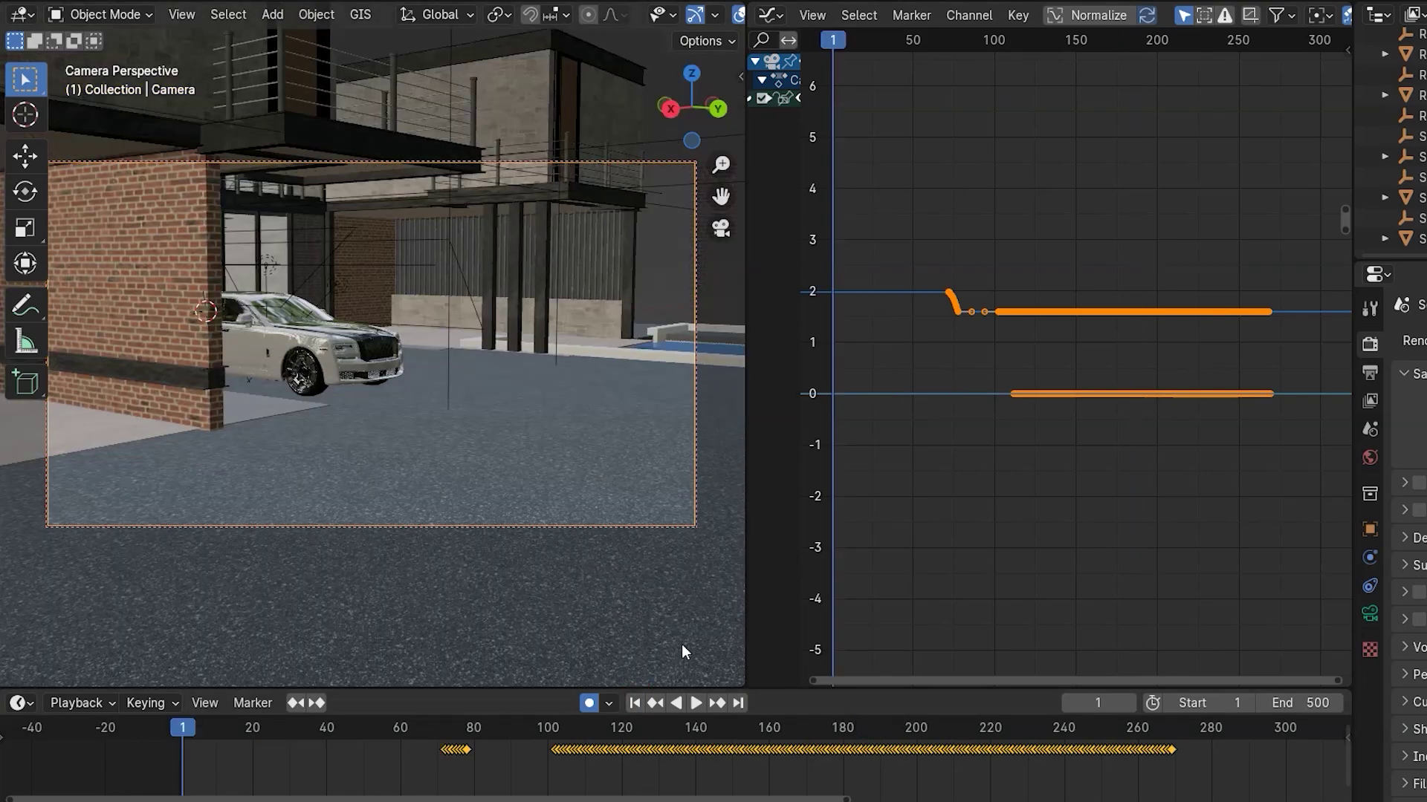
Step: Insert Available keyframes for the camera at frame 1 and again at frame 274, just past the recorded motion
{"action": "key", "text": "i"}
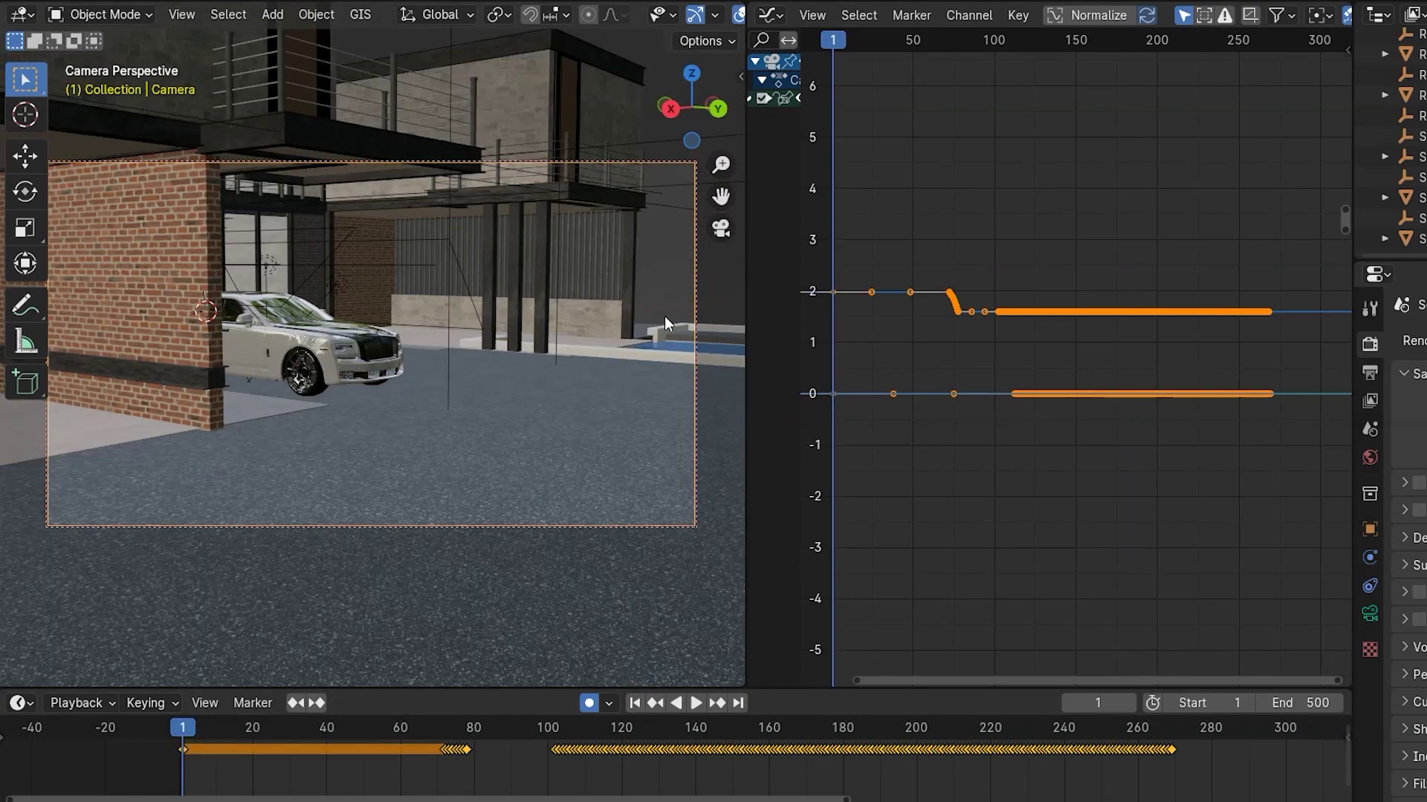
{"action": "key", "text": "ctrl+z"}
{"action": "key", "text": "k"}
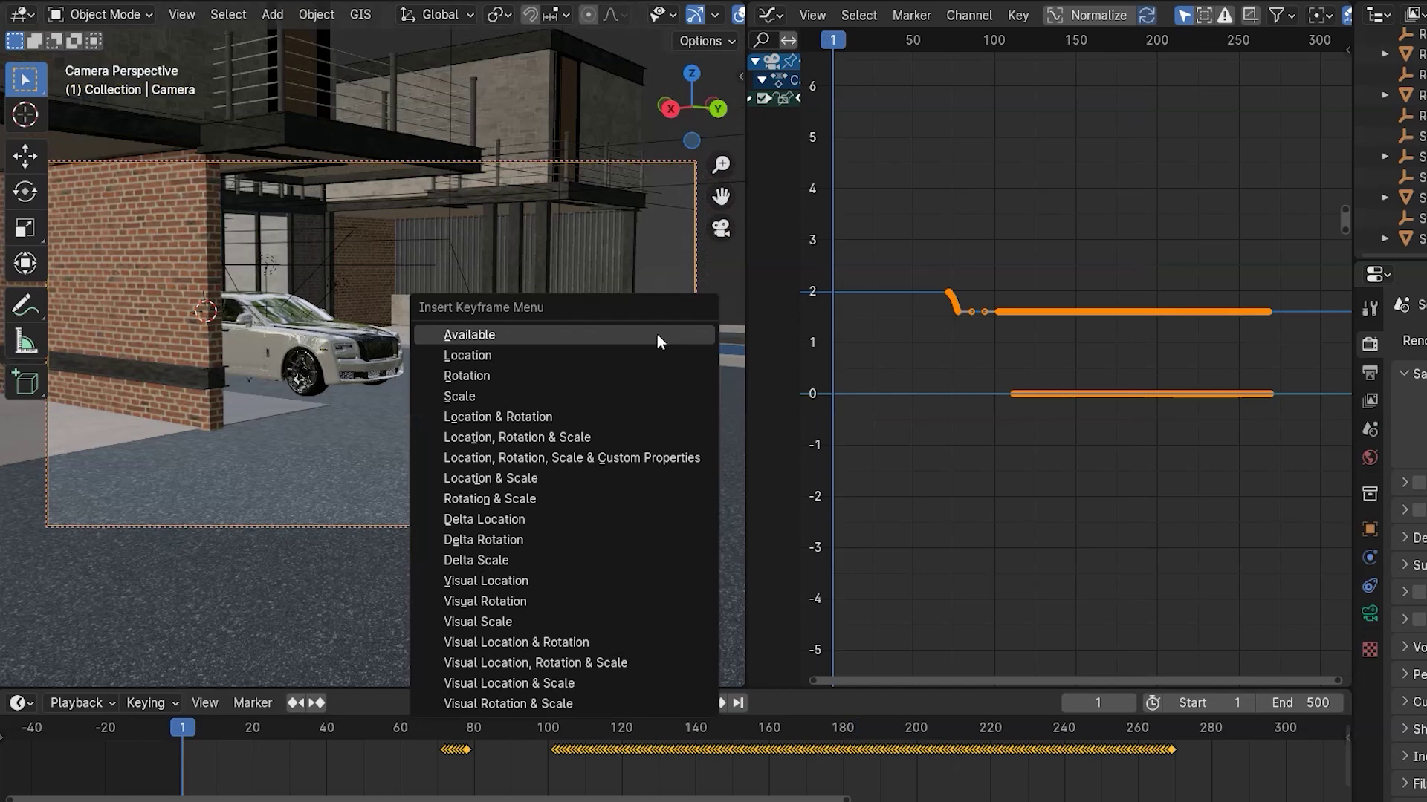
{"action": "left_click", "coordinate": [656, 335]}
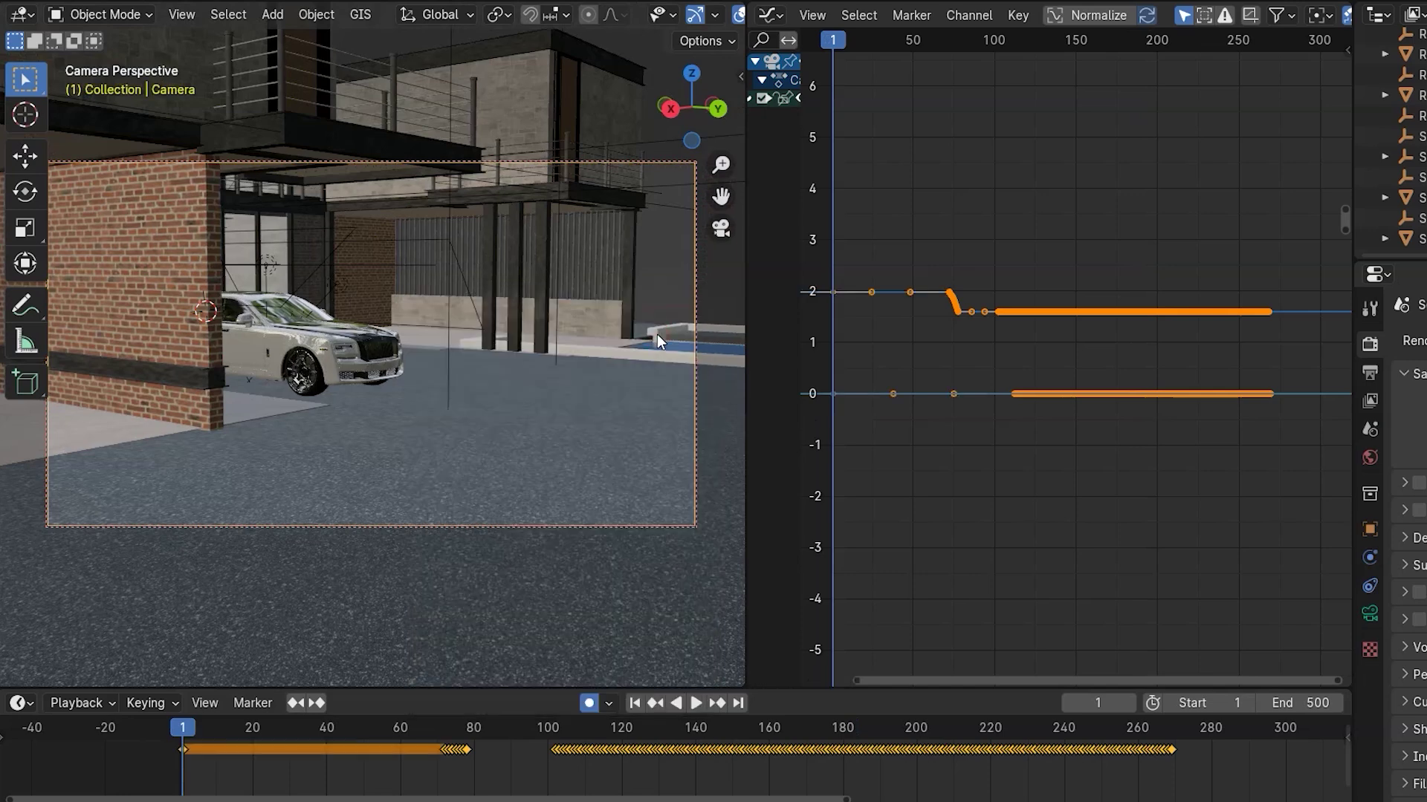
{"action": "left_click", "coordinate": [1188, 728]}
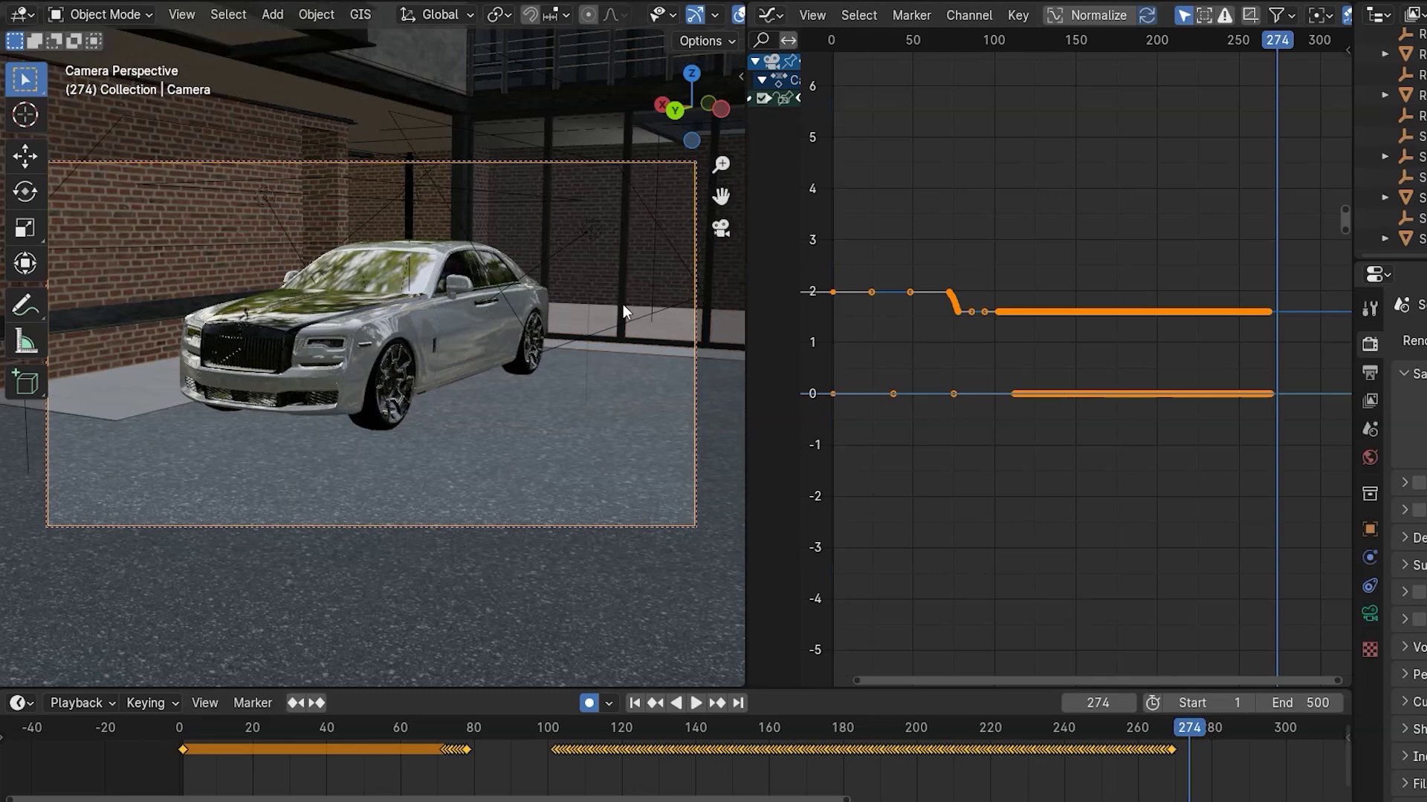
{"action": "key", "text": "i"}
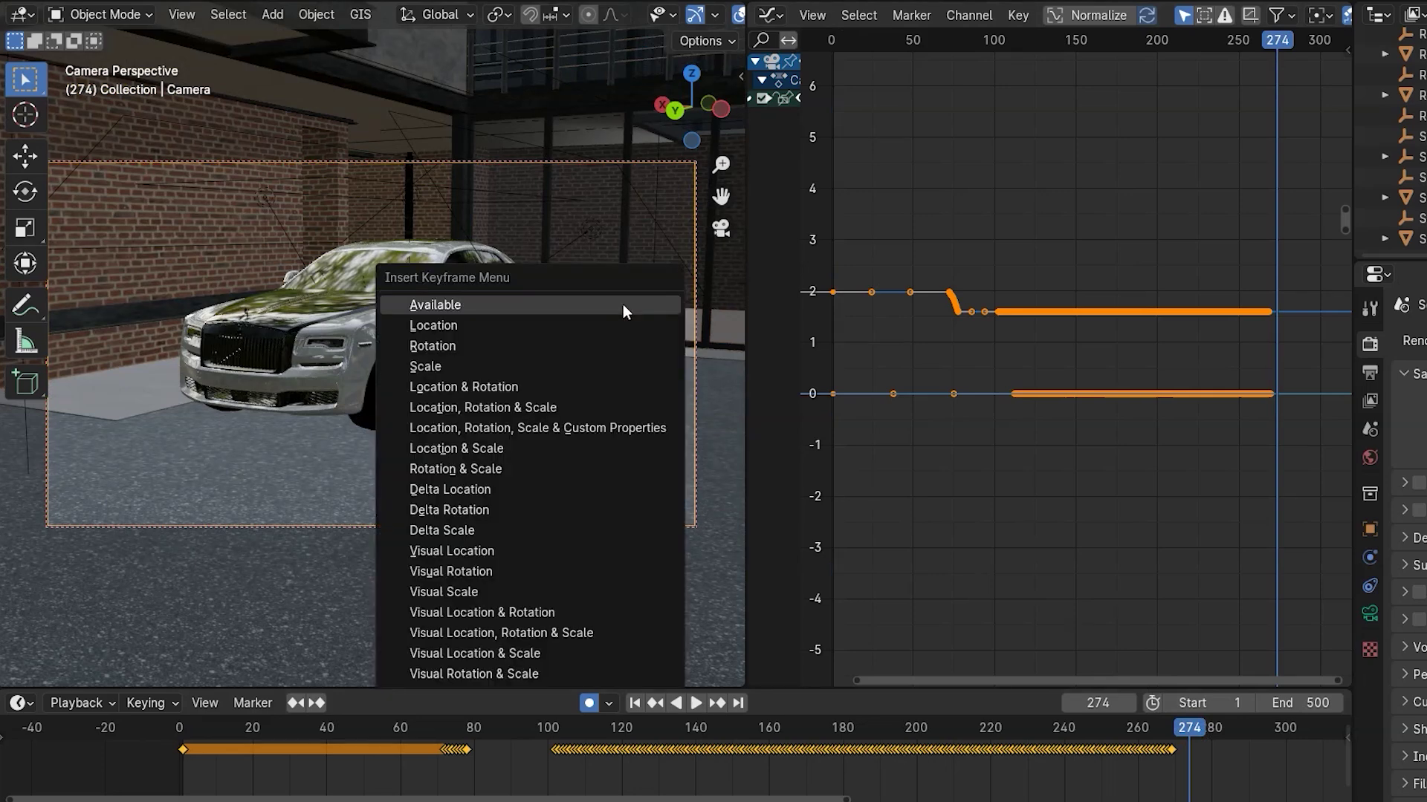
{"action": "left_click", "coordinate": [622, 306]}
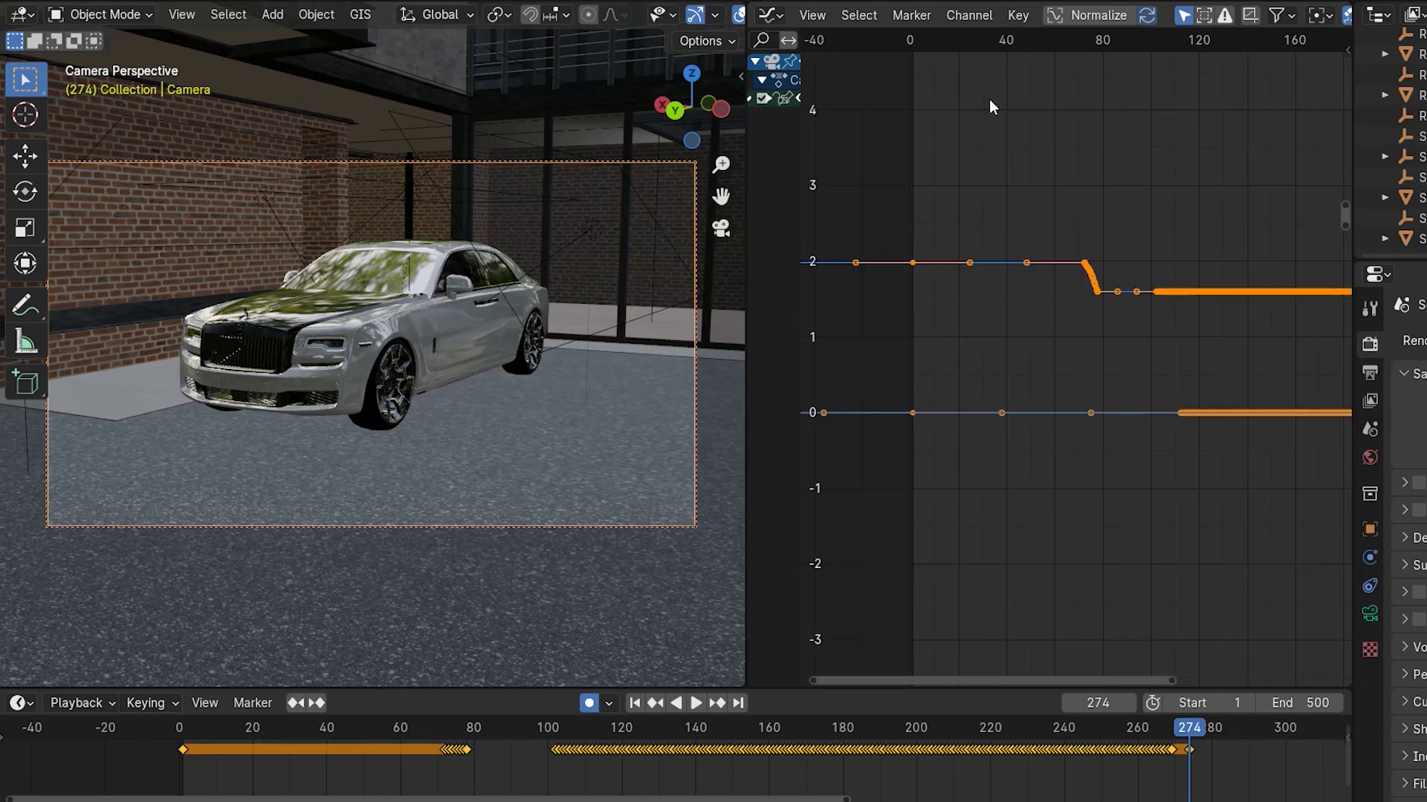
Step: Bake the camera curves to dense keyframes between the first and last keys, and smooth them repeatedly until the height drop around frame 75 is gradual
{"action": "key", "text": "shift+alt+o"}
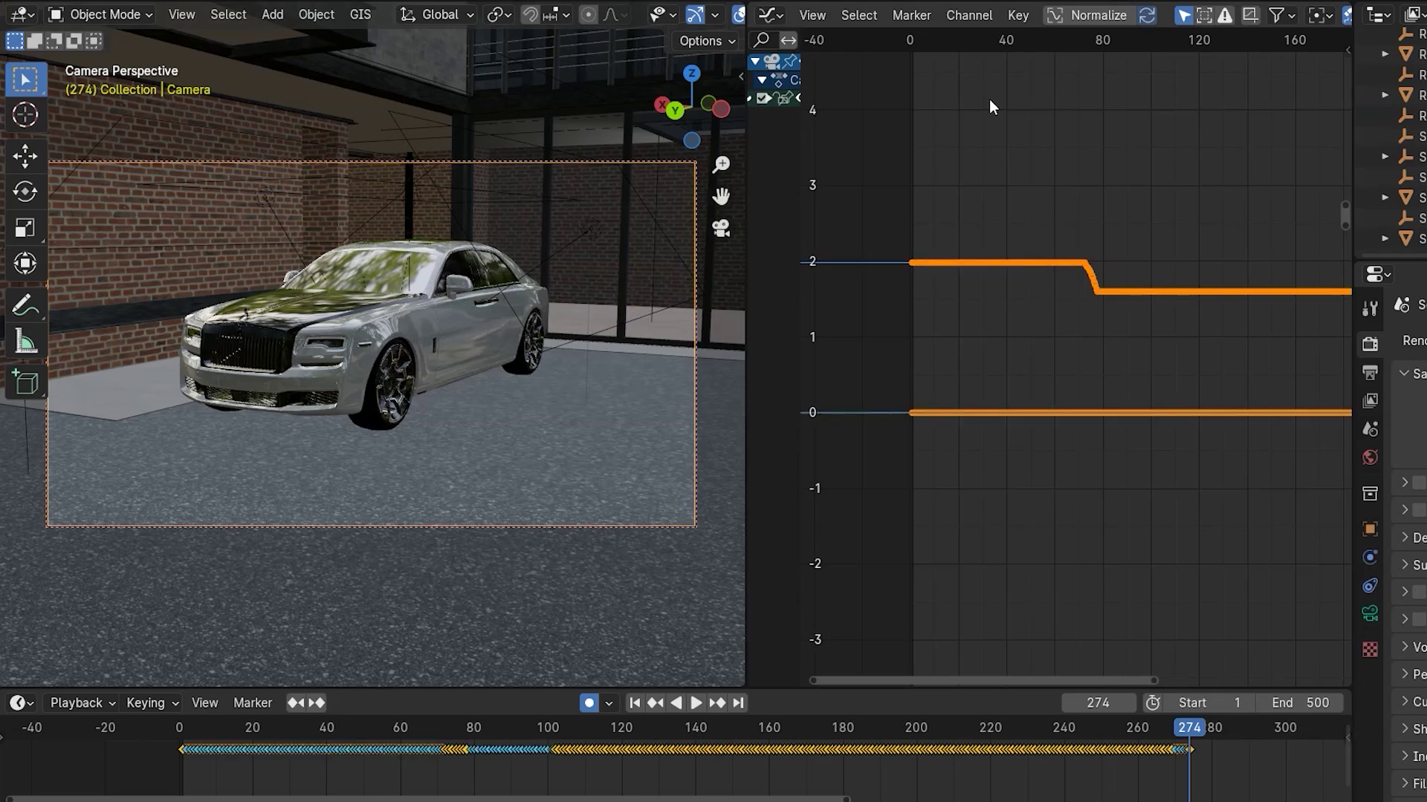
{"action": "scroll", "coordinate": [1052, 319], "scroll_direction": "up", "scroll_amount": 10}
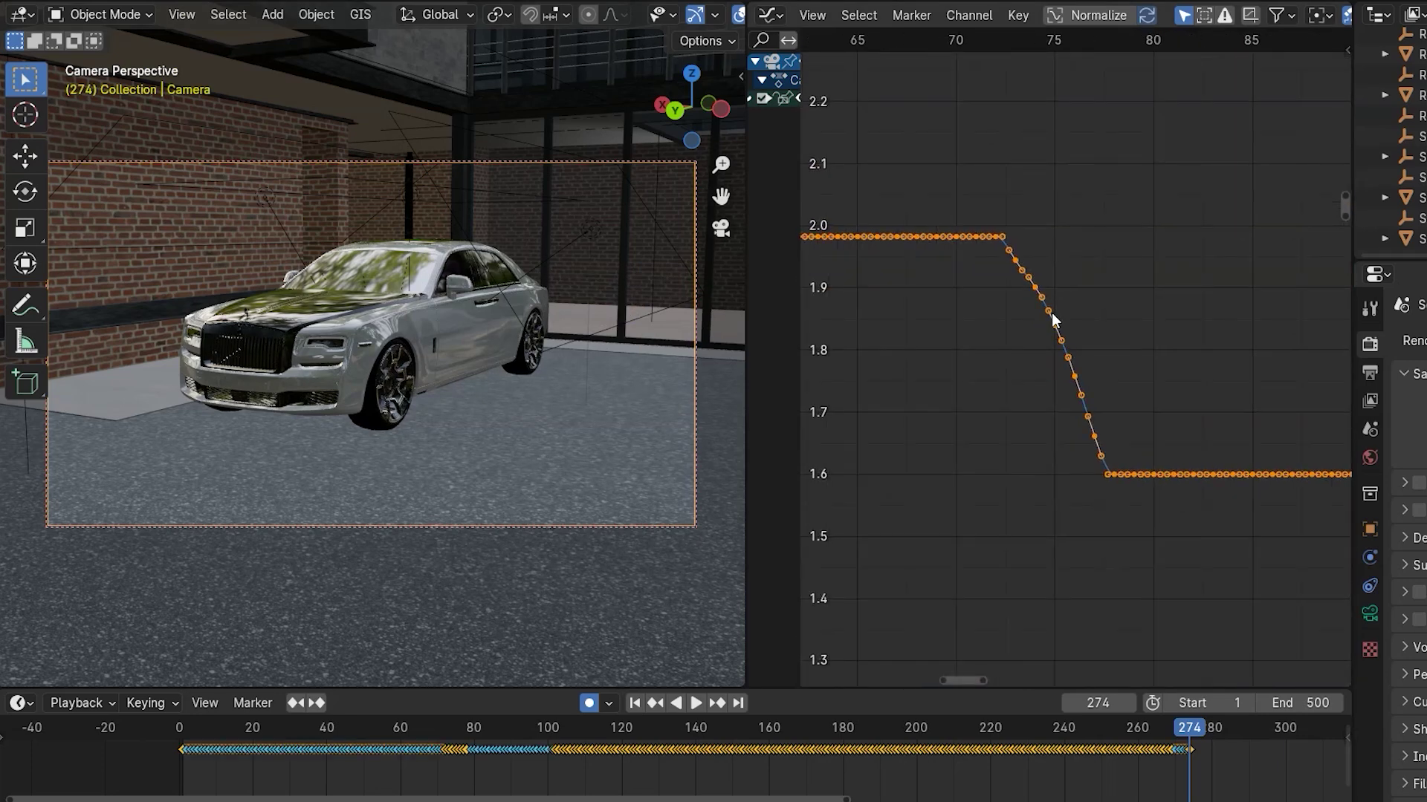
{"action": "key", "text": "alt+o"}
{"action": "key", "text": "alt+o"}
{"action": "key", "text": "alt+o"}
{"action": "key", "text": "alt+o"}
{"action": "key", "text": "alt+o"}
{"action": "key", "text": "alt+o"}
{"action": "key", "text": "alt+o"}
{"action": "key", "text": "alt+o"}
{"action": "key", "text": "alt+o"}
{"action": "key", "text": "alt+o"}
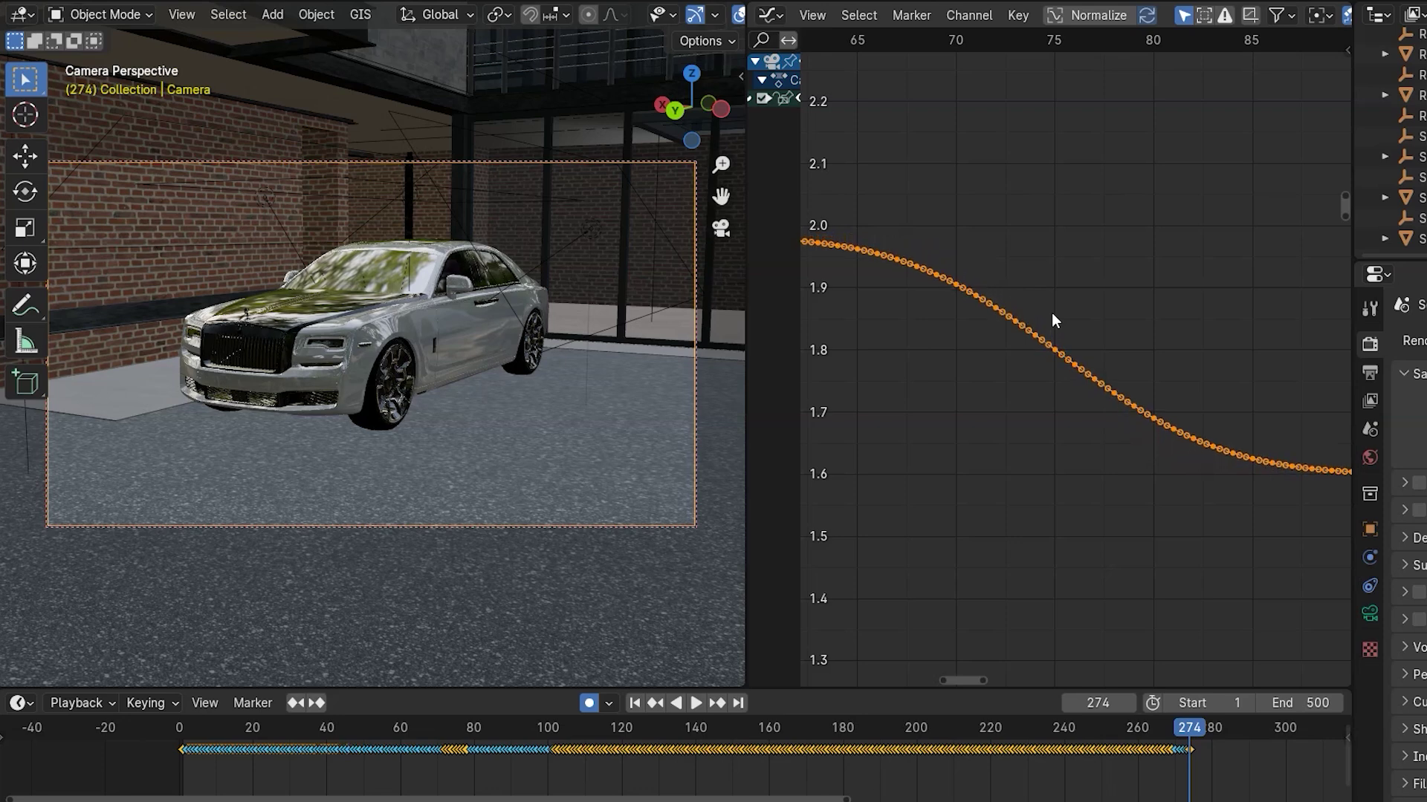
{"action": "key", "text": "alt+o"}
{"action": "key", "text": "alt+o"}
{"action": "key", "text": "alt+o"}
{"action": "key", "text": "alt+o"}
{"action": "key", "text": "alt+o"}
{"action": "key", "text": "alt+o"}
{"action": "key", "text": "alt+o"}
{"action": "key", "text": "alt+o"}
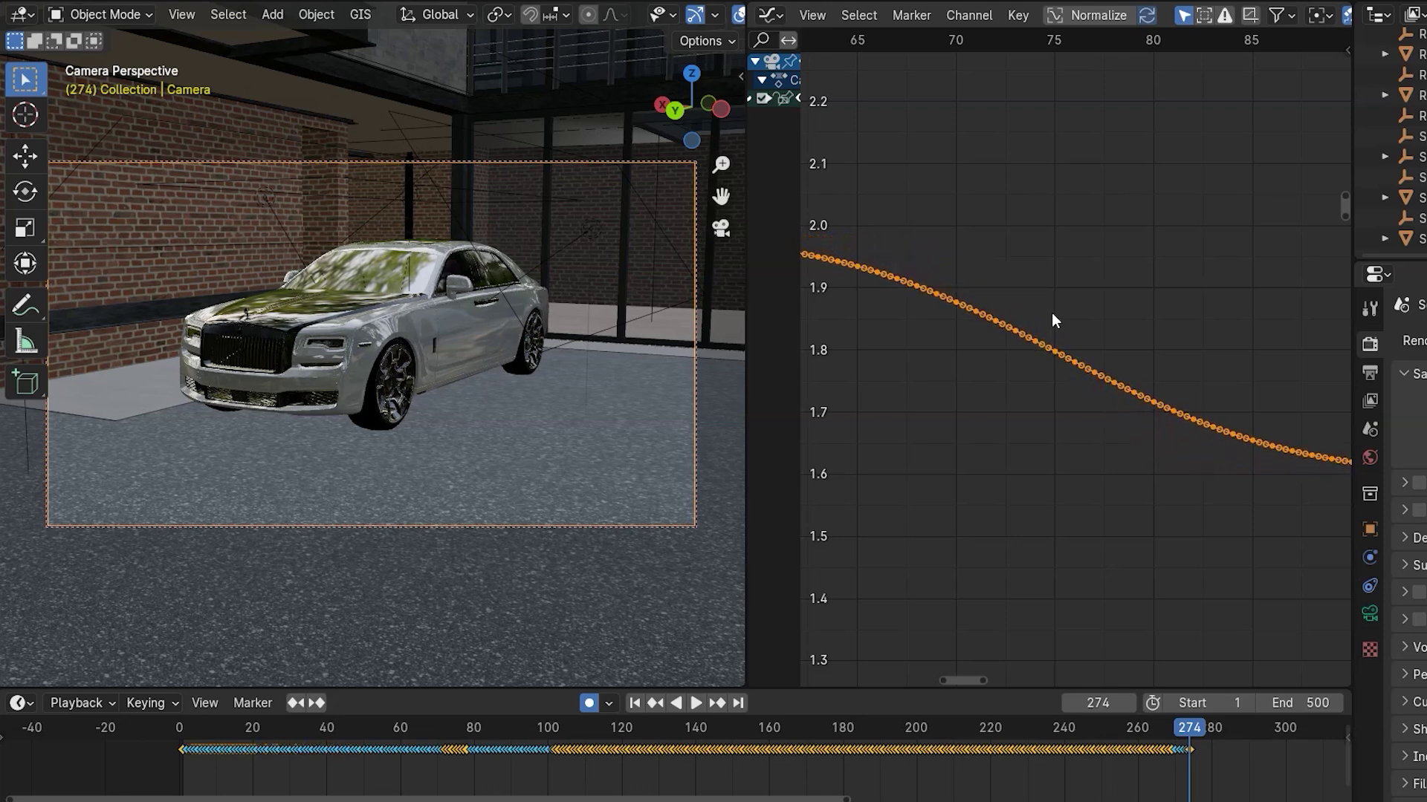
{"action": "key", "text": "alt+o"}
{"action": "key", "text": "alt+o"}
{"action": "key", "text": "alt+o"}
{"action": "key", "text": "alt+o"}
{"action": "key", "text": "alt+o"}
{"action": "key", "text": "alt+o"}
{"action": "key", "text": "alt+o"}
{"action": "key", "text": "alt+o"}
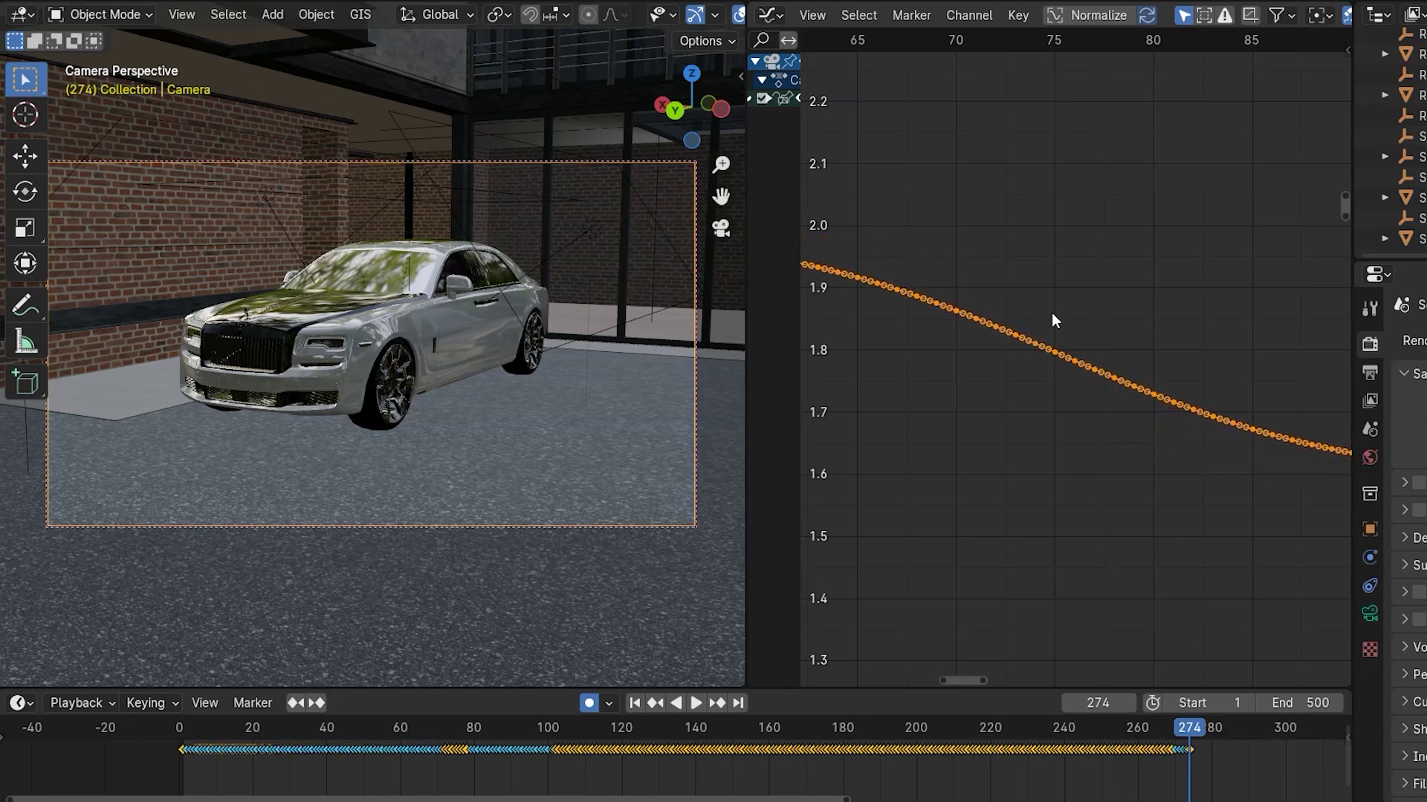
{"action": "key", "text": "alt+o"}
{"action": "key", "text": "alt+o"}
{"action": "key", "text": "alt+o"}
{"action": "key", "text": "alt+o"}
{"action": "key", "text": "alt+o"}
{"action": "key", "text": "alt+o"}
{"action": "key", "text": "alt+o"}
{"action": "key", "text": "alt+o"}
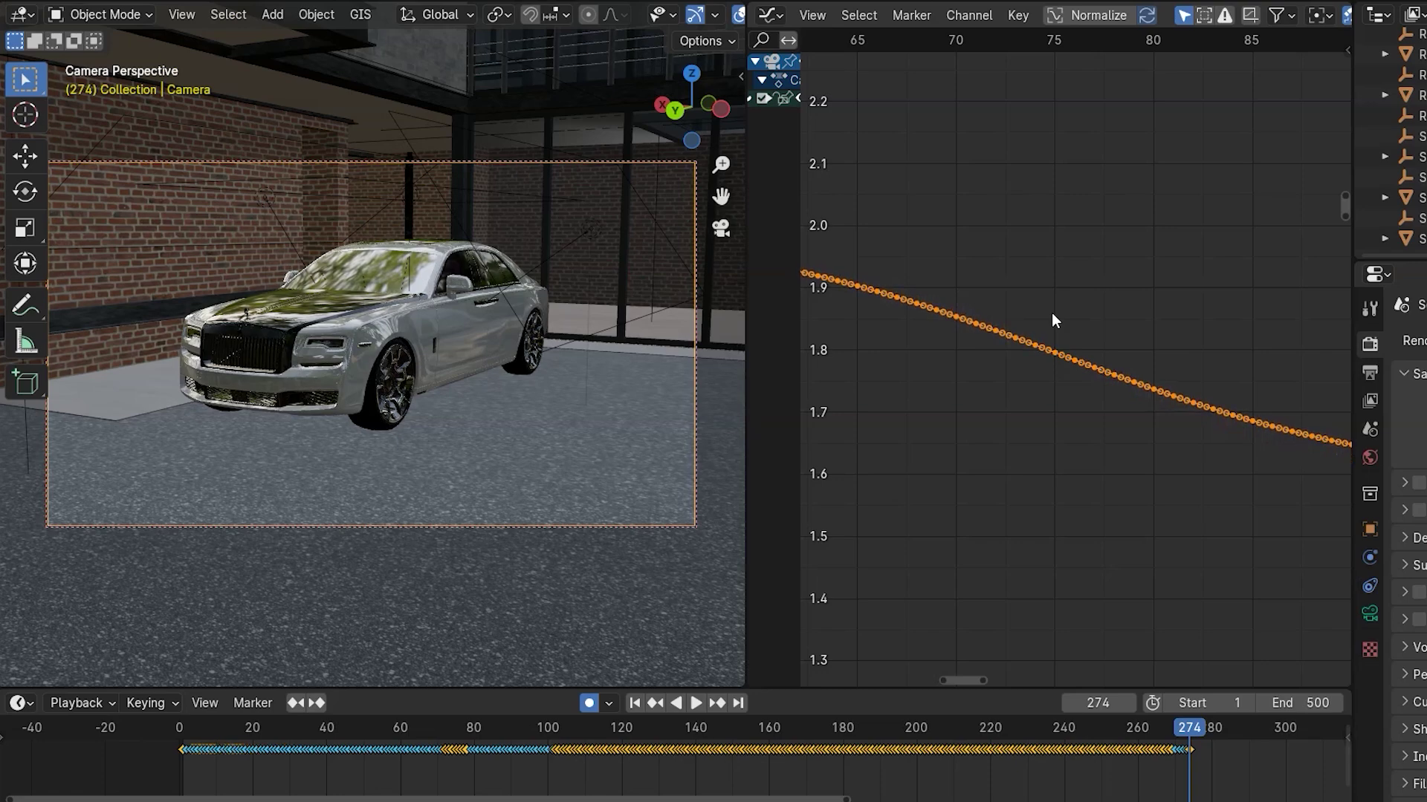